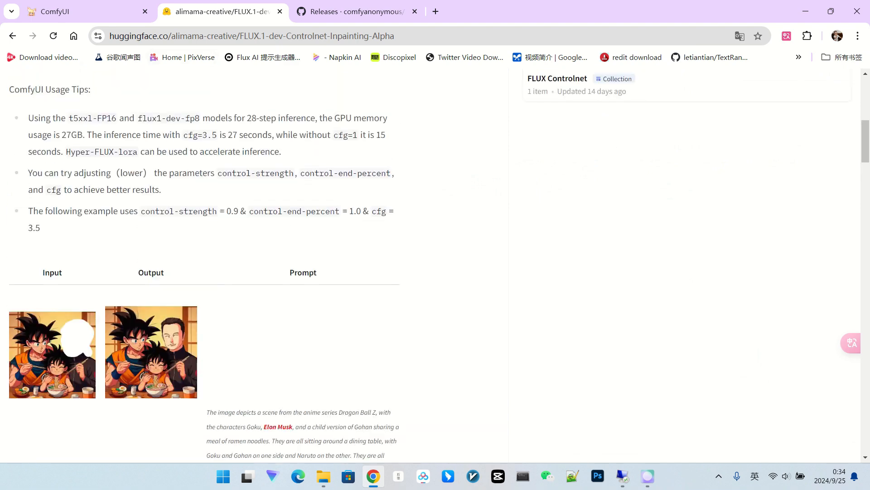
# Place a ControlNetInpaintingAliMamaApply node on the empty ComfyUI canvas for inspection and delete it again.
pyautogui.click(134, 108)
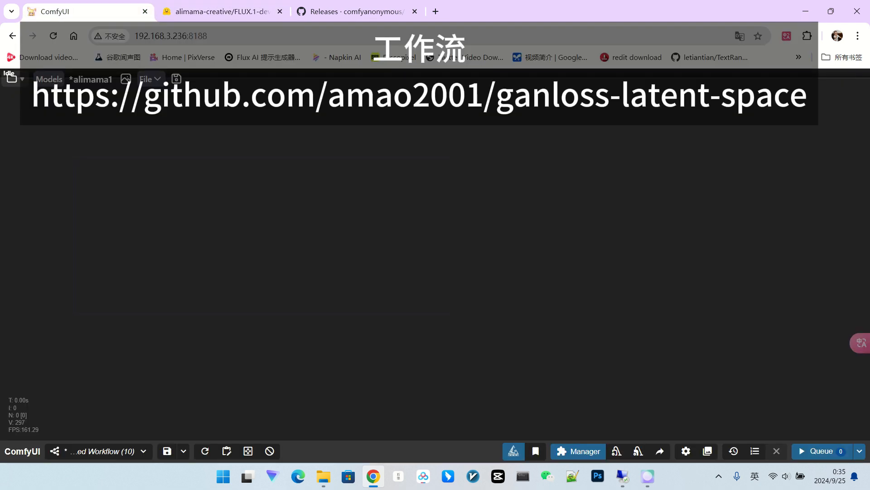
pyautogui.doubleClick(274, 182)
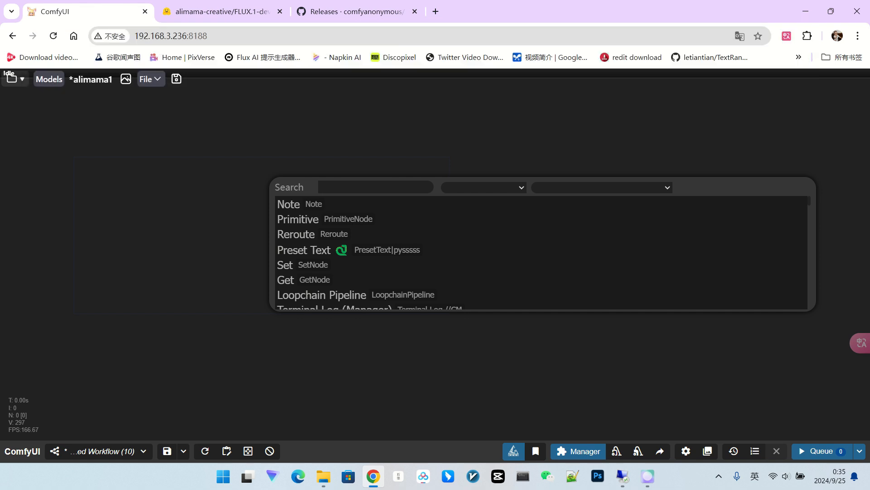
pyautogui.write('ali')
pyautogui.click(360, 219)
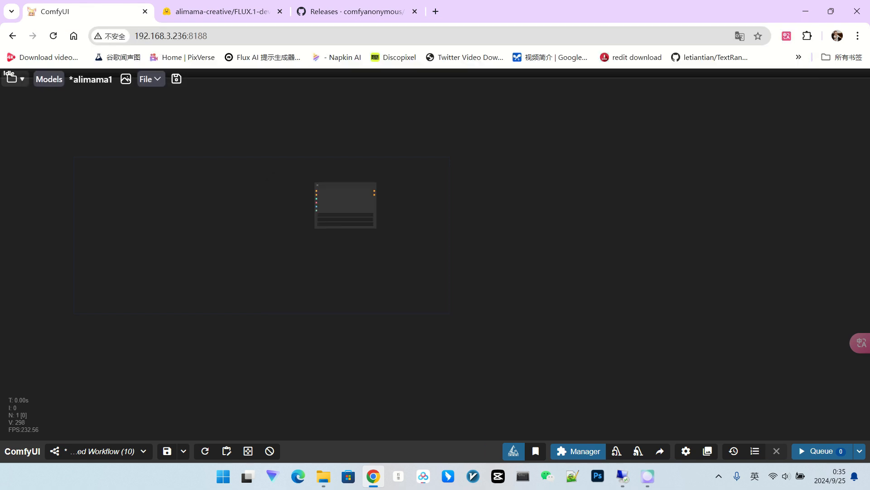
pyautogui.scroll(18, 317, 192)
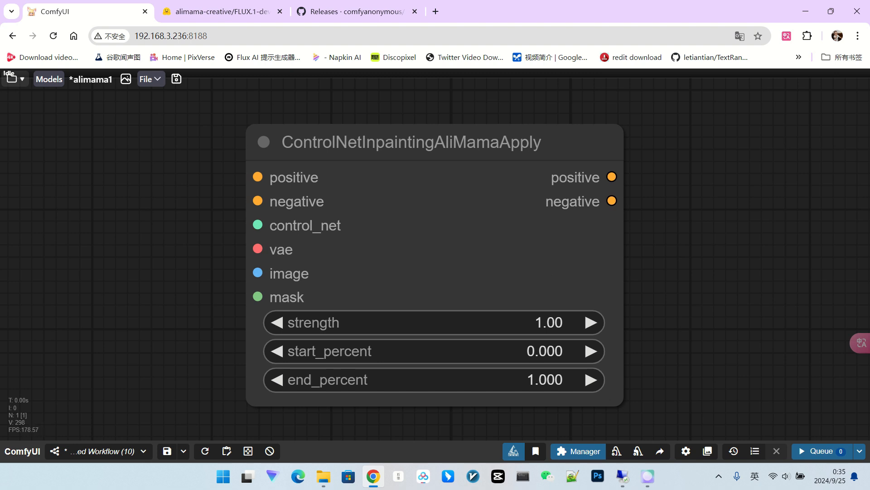
pyautogui.scroll(-2, 483, 184)
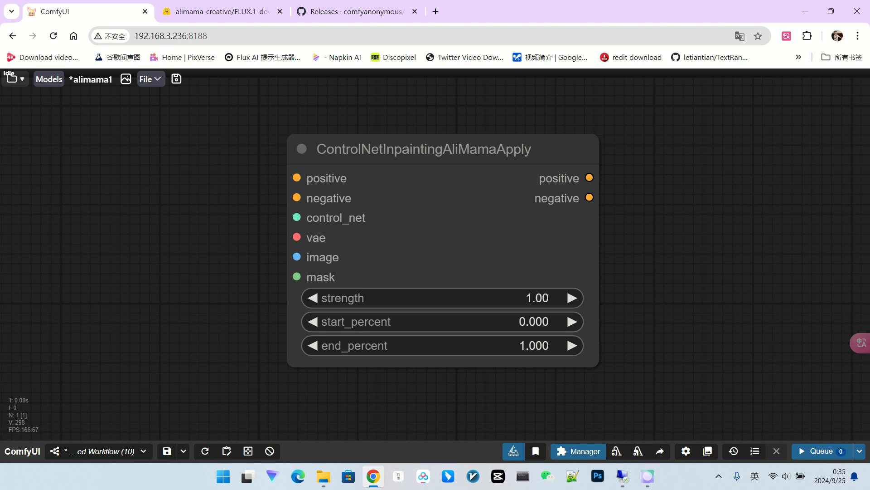
pyautogui.click(423, 149)
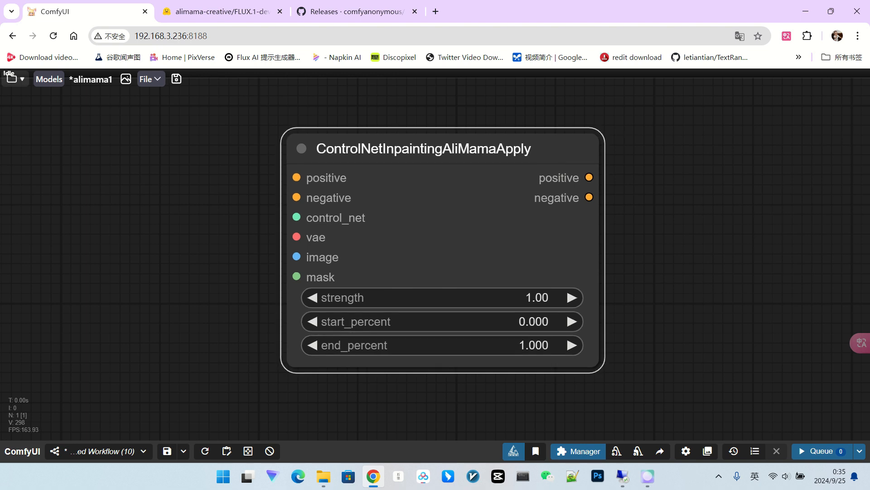
pyautogui.press('Delete')
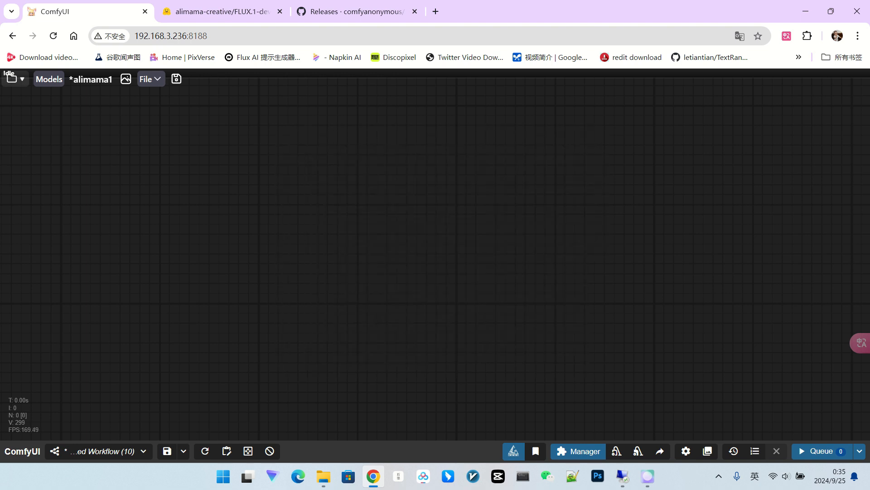
# Insert the saved Flux node template with the model loaders, prompt encoder, FluxGuidance and Set nodes into the empty workflow.
pyautogui.scroll(-13, 435, 254)
pyautogui.rightClick(302, 149)
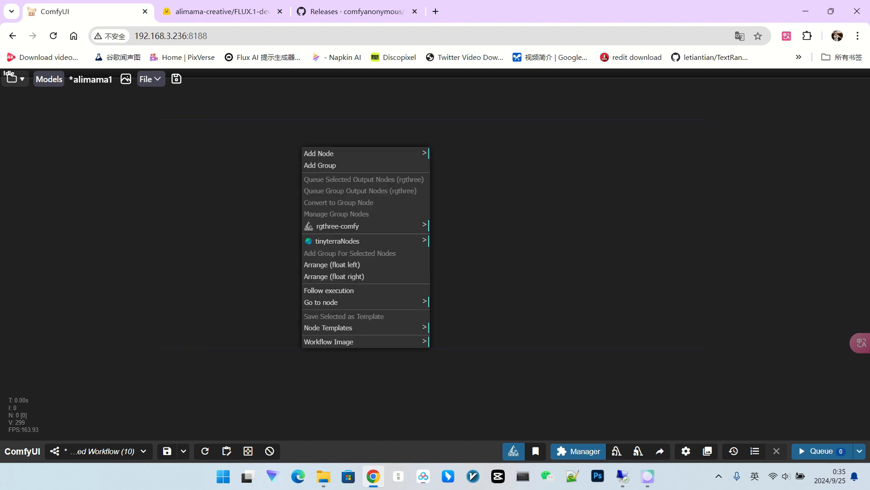
pyautogui.click(336, 327)
pyautogui.click(451, 436)
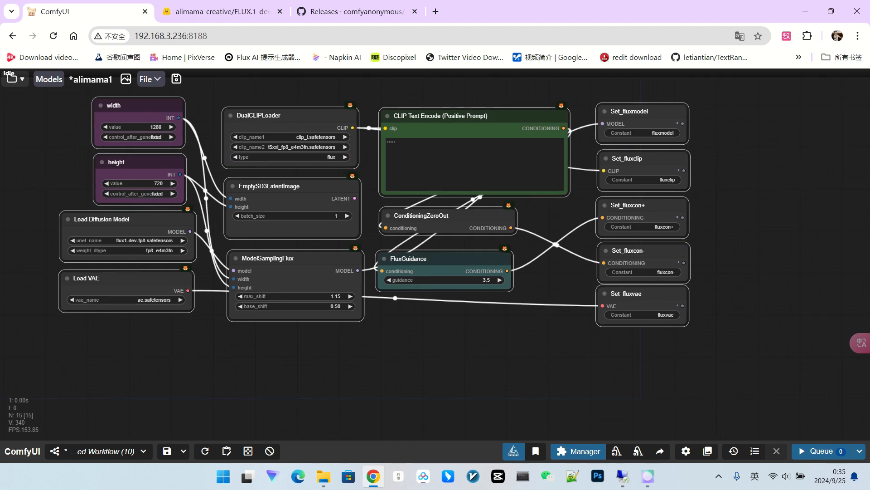
# Add a KSampler node in the free space beside the Flux Set nodes.
pyautogui.moveTo(435, 377); pyautogui.dragTo(344, 373)
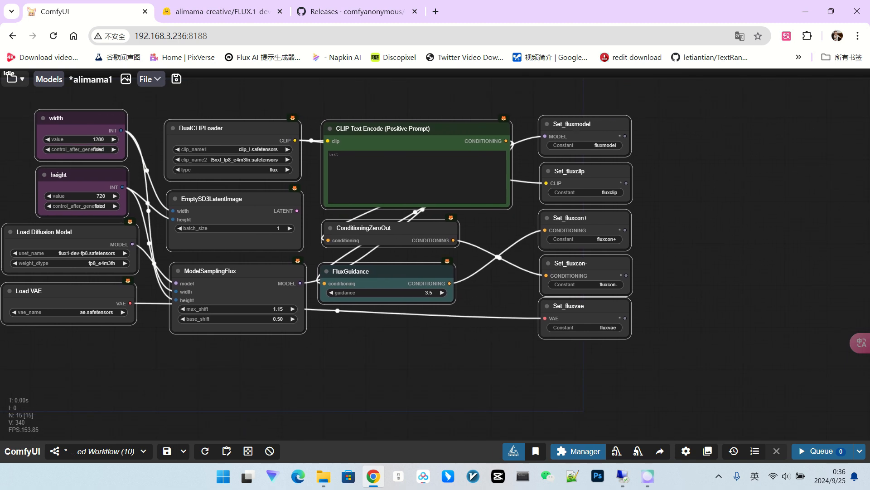
pyautogui.moveTo(436, 376); pyautogui.dragTo(313, 379)
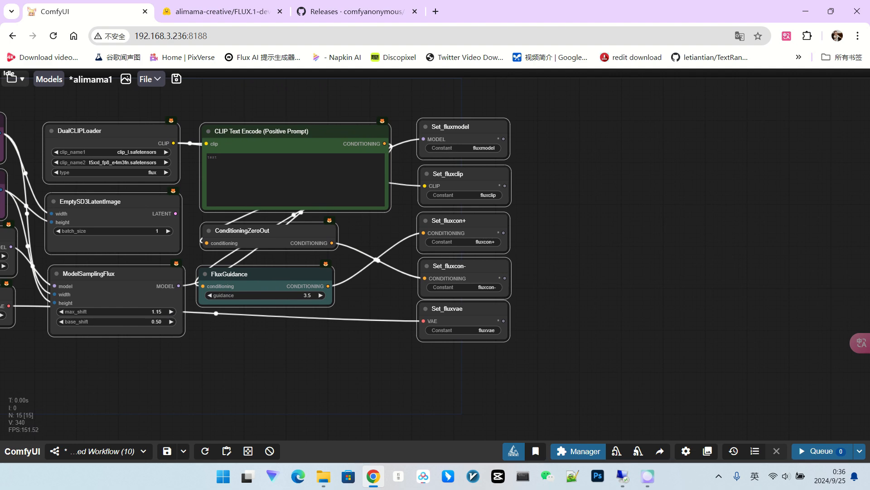
pyautogui.doubleClick(608, 194)
pyautogui.write('s')
pyautogui.press('BackSpace')
pyautogui.write('ksam')
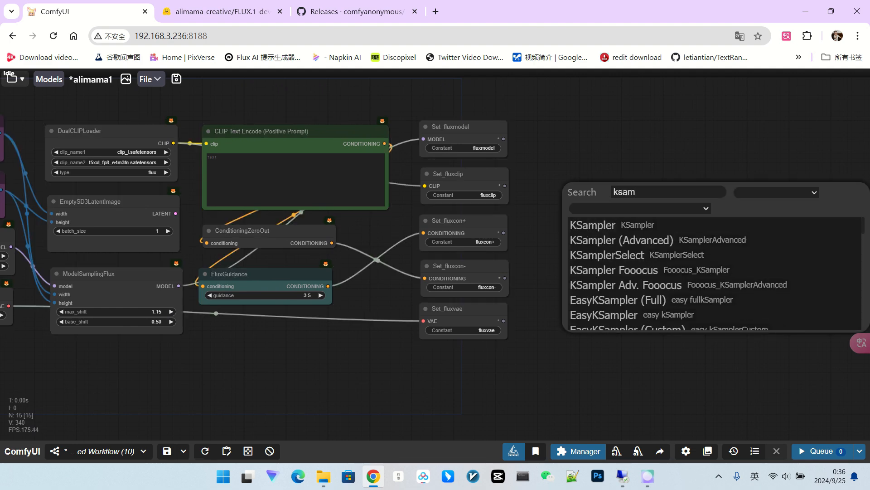
pyautogui.click(680, 224)
# Connect Set_fluxmodel, Set_fluxcon+, Set_fluxcon- and the EmptySD3LatentImage latent to the KSampler's model, positive, negative and latent_image inputs.
pyautogui.scroll(5, 681, 212)
pyautogui.moveTo(395, 95); pyautogui.dragTo(519, 169)
pyautogui.moveTo(395, 246); pyautogui.dragTo(520, 183)
pyautogui.moveTo(397, 319); pyautogui.dragTo(520, 197)
pyautogui.scroll(-6, 512, 158)
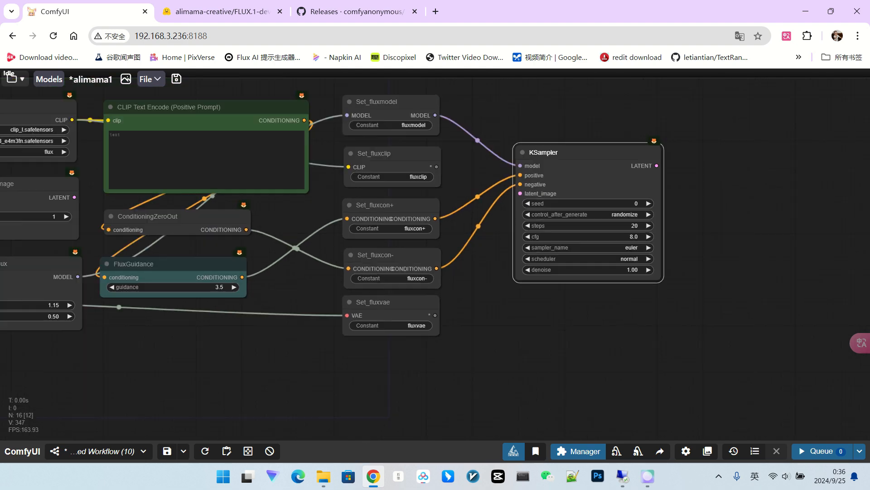
pyautogui.moveTo(137, 214); pyautogui.dragTo(508, 212)
# Set the KSampler to 25 steps, cfg 1.0 and the ddim_uniform scheduler.
pyautogui.scroll(11, 662, 238)
pyautogui.moveTo(662, 237); pyautogui.dragTo(692, 238)
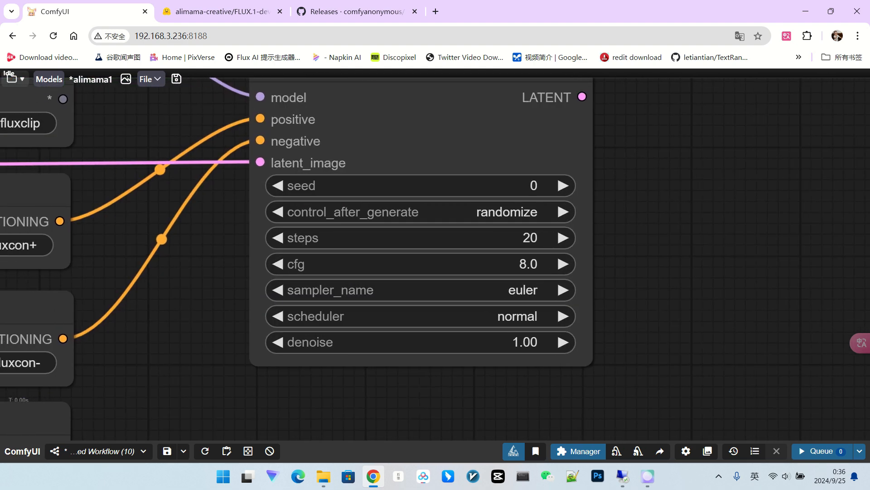
pyautogui.click(433, 237)
pyautogui.write('25')
pyautogui.press('Return')
pyautogui.click(433, 264)
pyautogui.write('1')
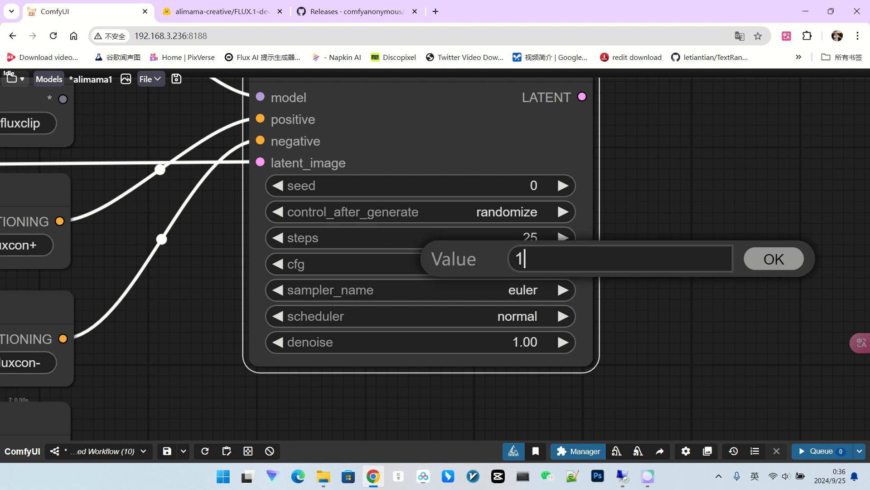
pyautogui.press('Return')
pyautogui.click(494, 316)
pyautogui.click(531, 398)
# Paste the prompt about a young woman holding a burger into the CLIP Text Encode (Positive Prompt) node.
pyautogui.scroll(-9, 621, 275)
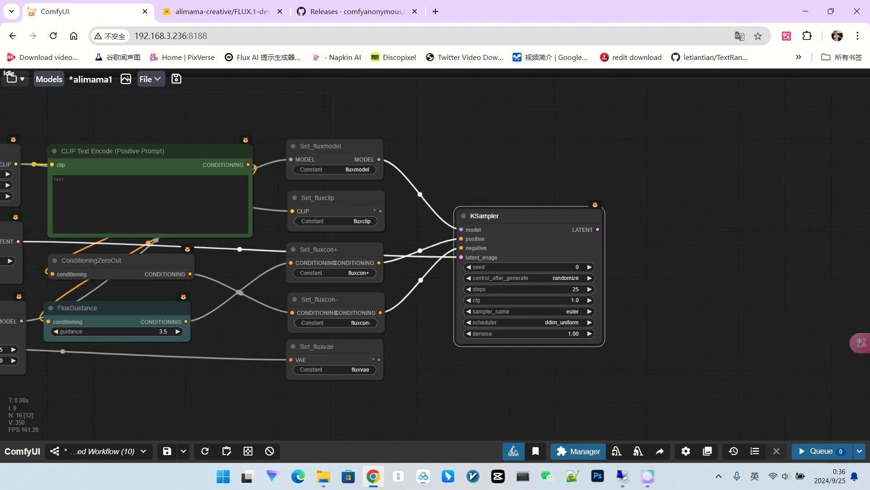
pyautogui.click(62, 150)
pyautogui.hotkey('ctrl', 'v')
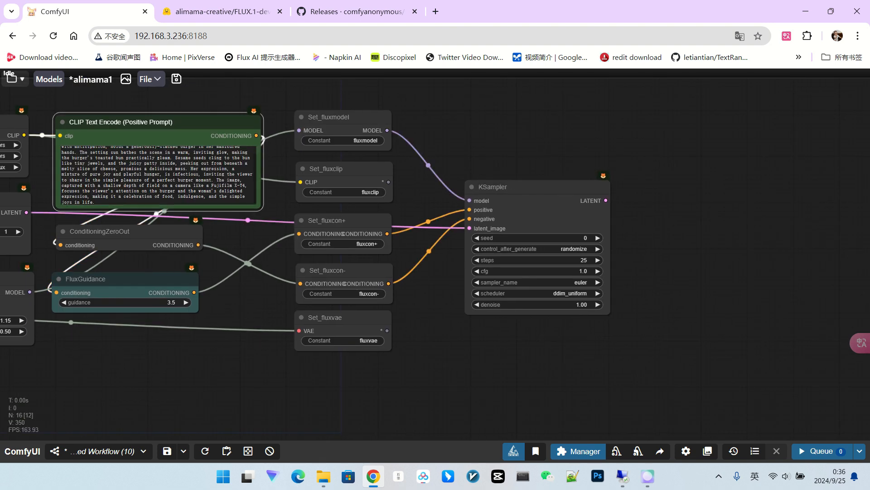
# Add a VAE Decode node fed by the KSampler's latent output and connect Set_fluxvae to its vae input.
pyautogui.moveTo(606, 200); pyautogui.dragTo(635, 179)
pyautogui.click(660, 260)
pyautogui.scroll(-2, 667, 261)
pyautogui.moveTo(436, 319); pyautogui.dragTo(649, 222)
pyautogui.moveTo(694, 254); pyautogui.dragTo(581, 267)
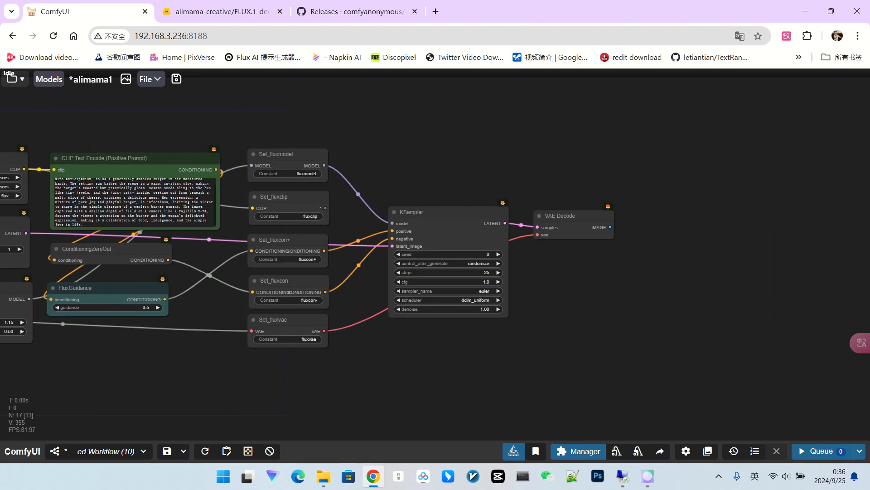
# Add a Preview Image node connected to the VAE Decode image output and enlarge it.
pyautogui.moveTo(610, 227); pyautogui.dragTo(650, 202)
pyautogui.click(670, 295)
pyautogui.moveTo(703, 218); pyautogui.dragTo(776, 339)
pyautogui.moveTo(566, 344); pyautogui.dragTo(609, 341)
# Check the pasted text in the positive prompt node and run the workflow to generate the image.
pyautogui.scroll(6, 17, 183)
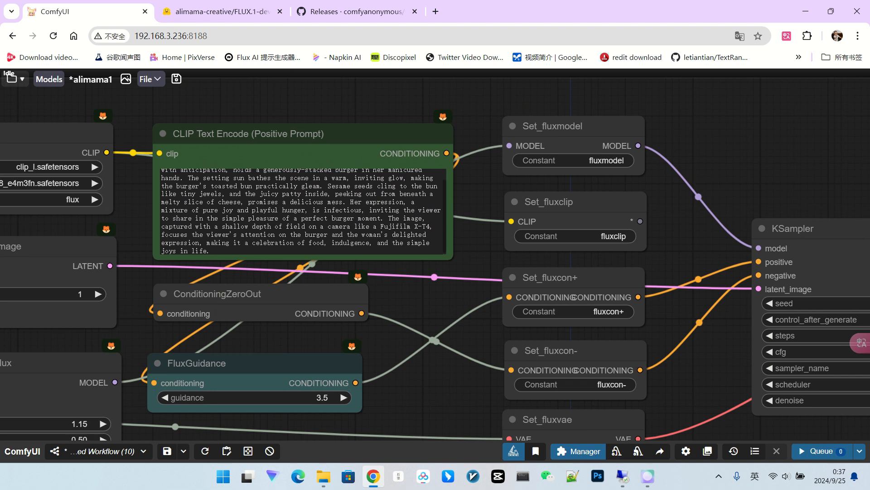
pyautogui.scroll(1, 301, 211)
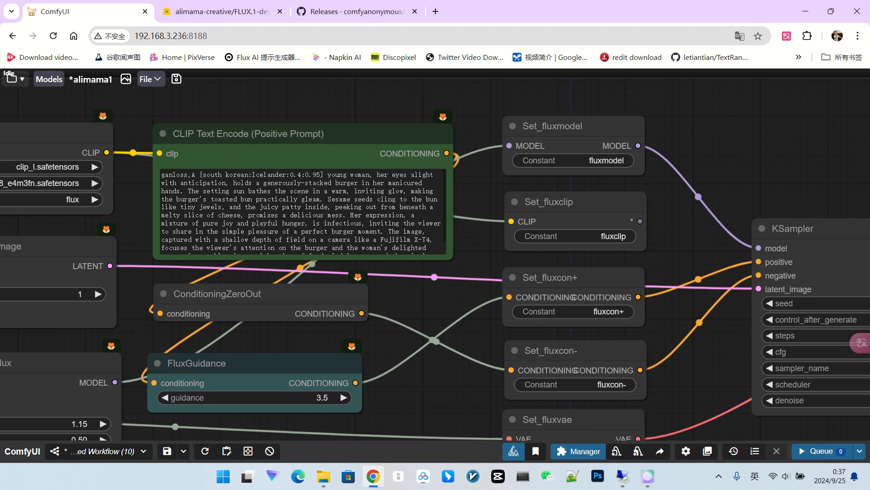
pyautogui.scroll(-1, 302, 210)
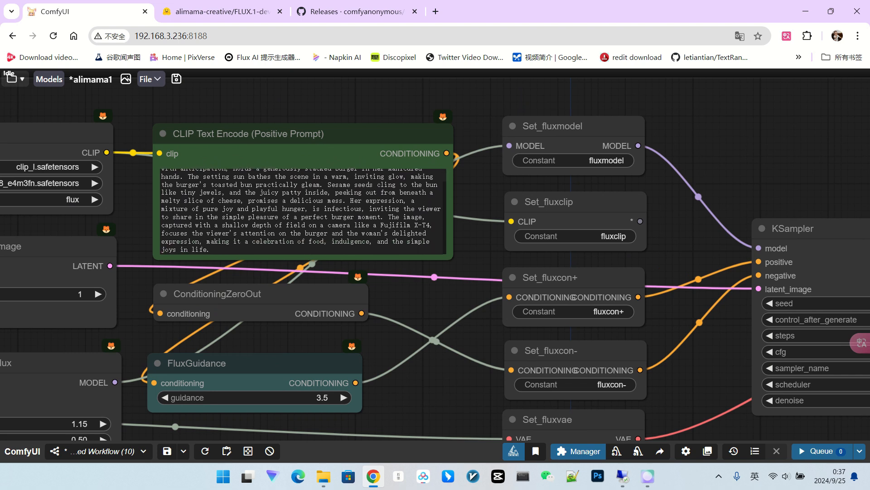
pyautogui.scroll(-8, 365, 158)
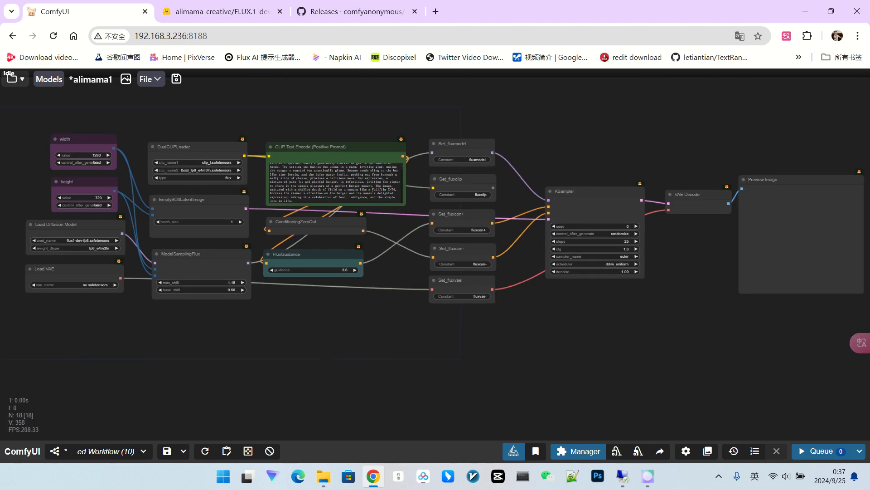
pyautogui.moveTo(512, 345); pyautogui.dragTo(497, 336)
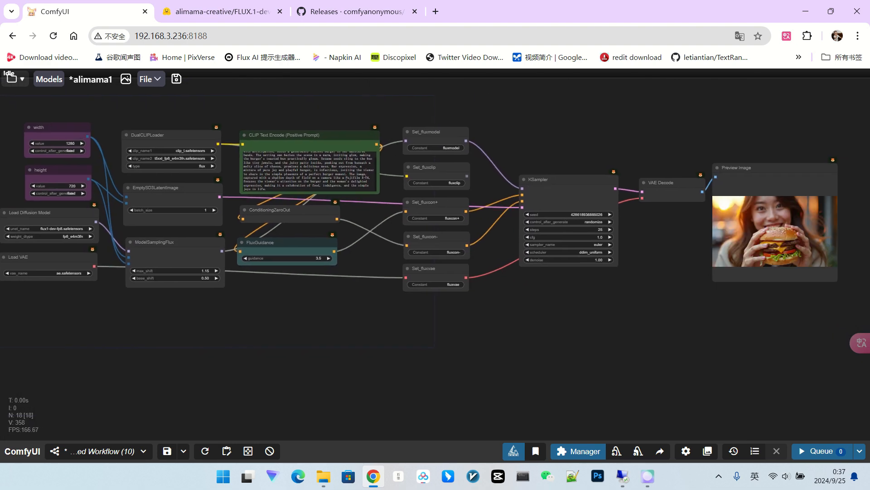
# Examine the generated image in the Preview Image node and look over the text-to-image node graph.
pyautogui.moveTo(487, 332); pyautogui.dragTo(376, 338)
pyautogui.scroll(11, 761, 238)
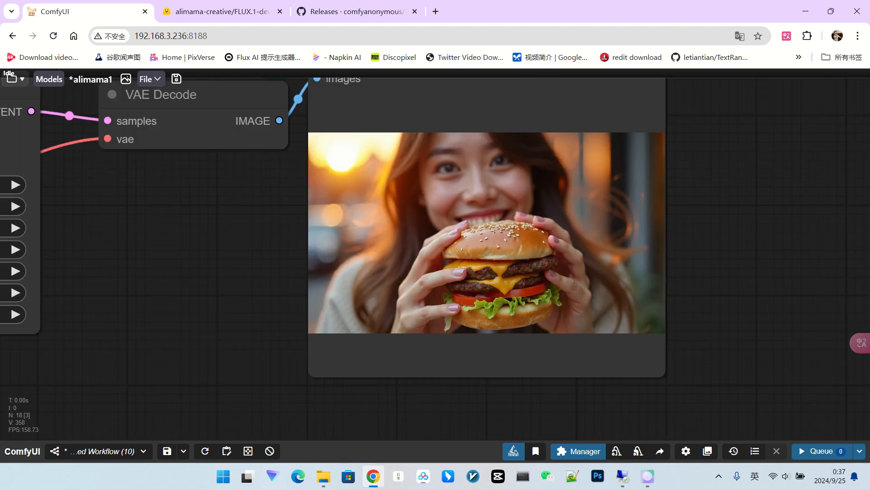
pyautogui.scroll(-3, 555, 254)
pyautogui.scroll(5, 671, 253)
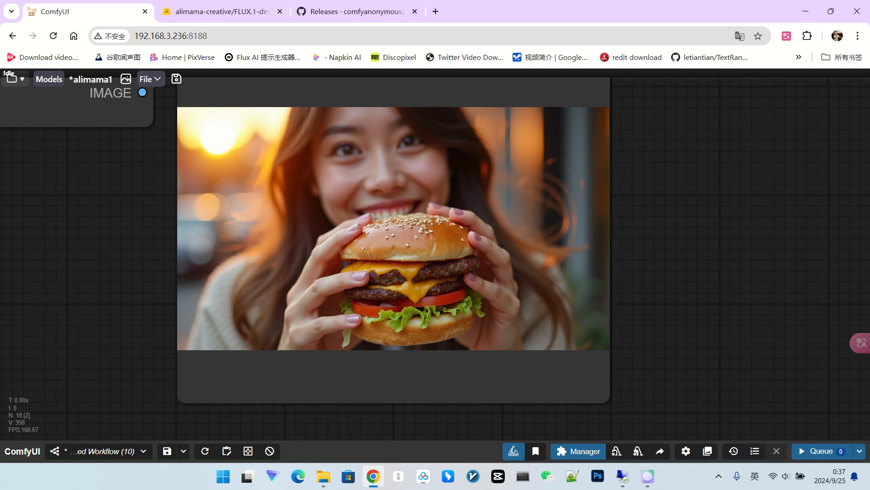
pyautogui.scroll(-9, 648, 236)
pyautogui.moveTo(318, 325); pyautogui.dragTo(692, 261)
pyautogui.scroll(-4, 522, 276)
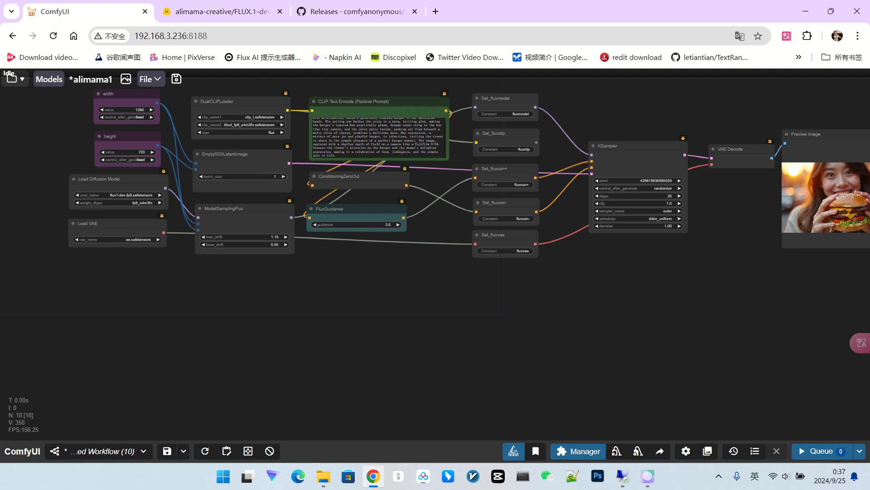
pyautogui.scroll(2, 412, 180)
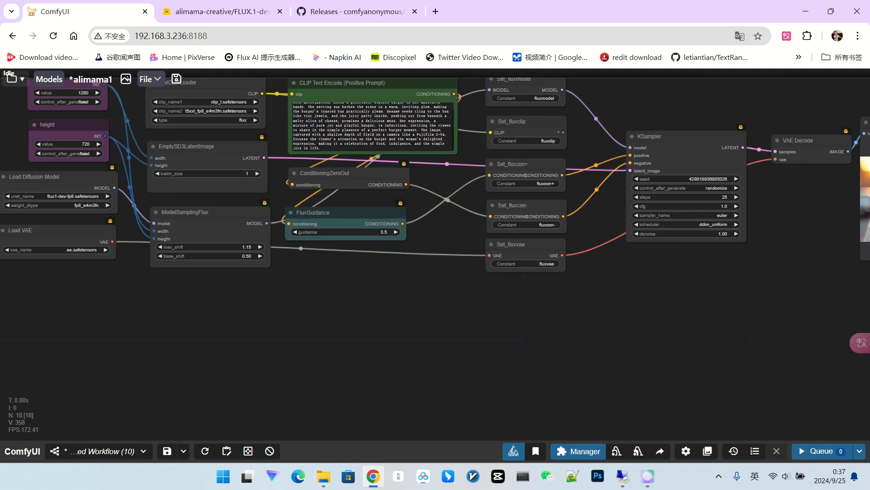
pyautogui.moveTo(412, 180); pyautogui.dragTo(412, 194)
pyautogui.moveTo(512, 317); pyautogui.dragTo(484, 317)
pyautogui.scroll(-1, 483, 317)
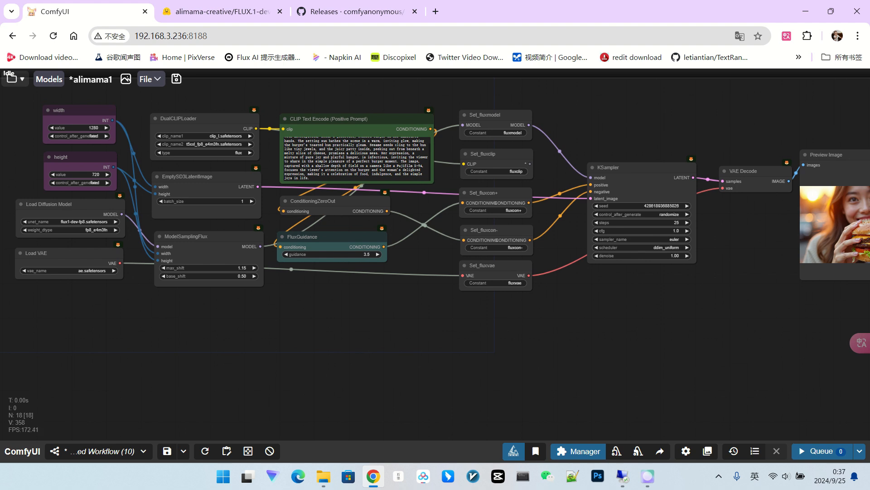
# Add a ControlNetInpaintingAliMamaApply node in the empty area below the text-to-image nodes.
pyautogui.moveTo(130, 303); pyautogui.dragTo(210, 231)
pyautogui.scroll(-4, 209, 230)
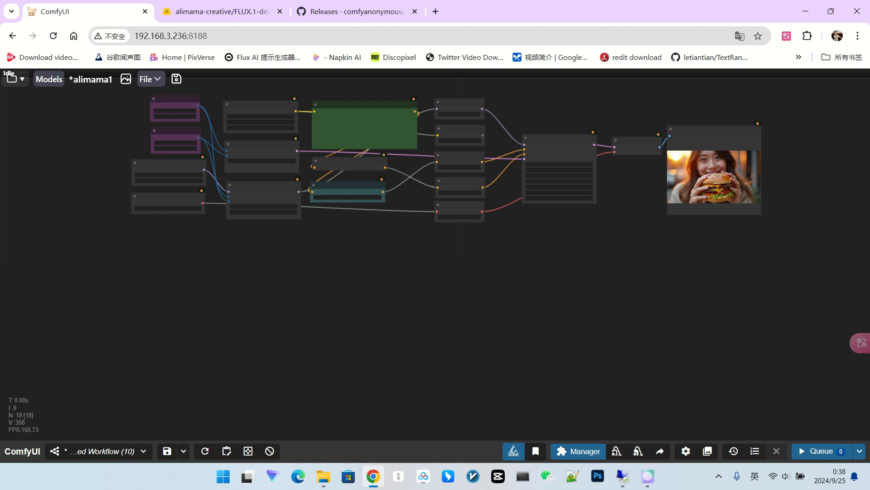
pyautogui.scroll(2, 380, 299)
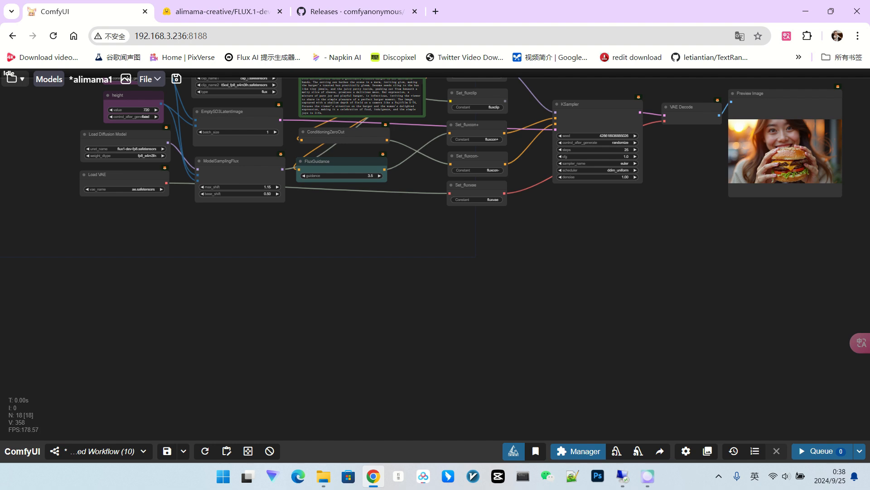
pyautogui.moveTo(380, 300); pyautogui.dragTo(356, 272)
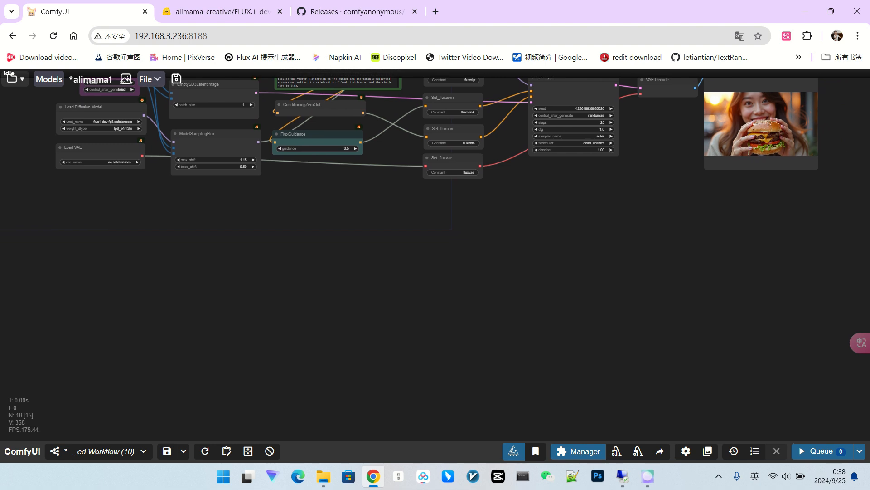
pyautogui.doubleClick(322, 278)
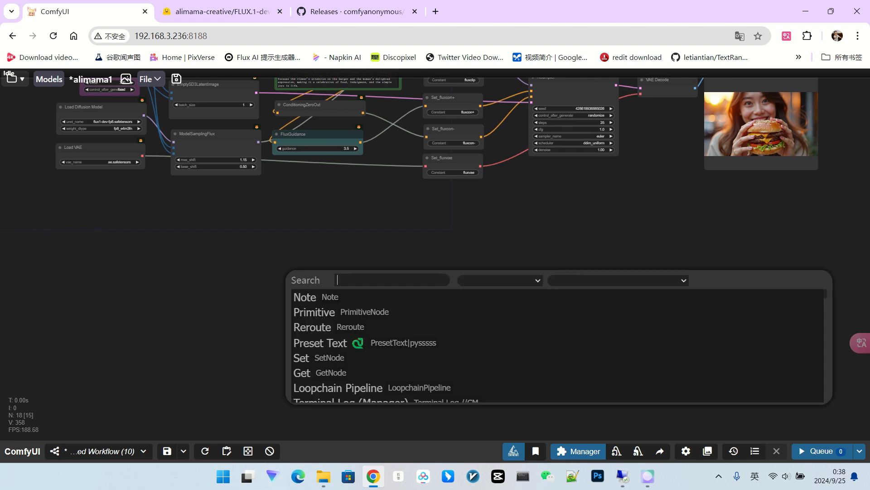
pyautogui.write('ali')
pyautogui.press('Down')
pyautogui.press('Return')
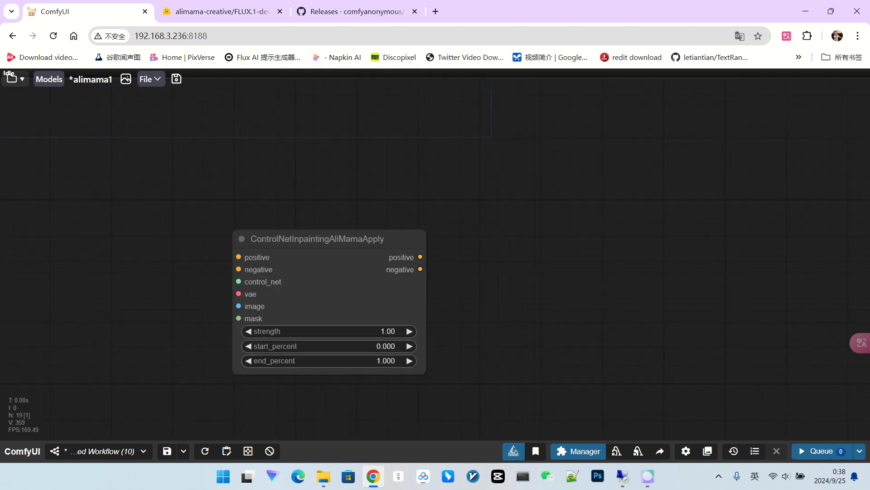
# Add a KSampler node beside the ControlNetInpaintingAliMamaApply node, leaving a wider gap between the two nodes.
pyautogui.moveTo(606, 185); pyautogui.dragTo(525, 205)
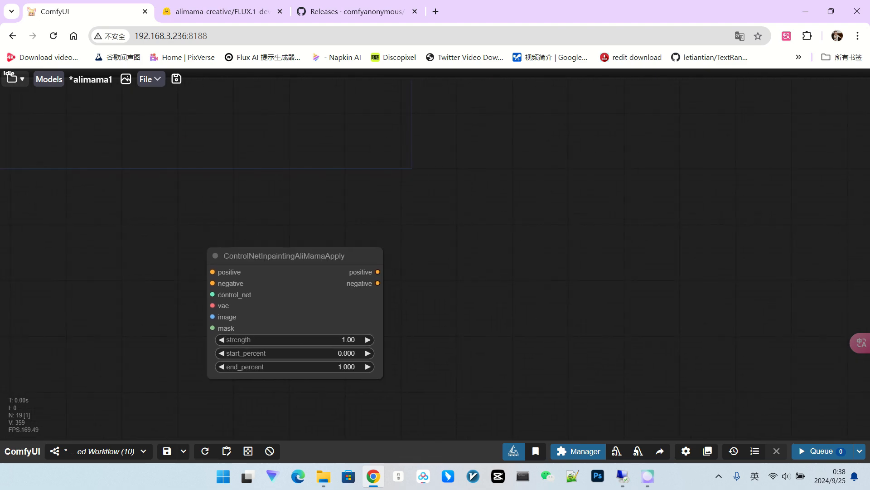
pyautogui.doubleClick(525, 206)
pyautogui.write('ksa')
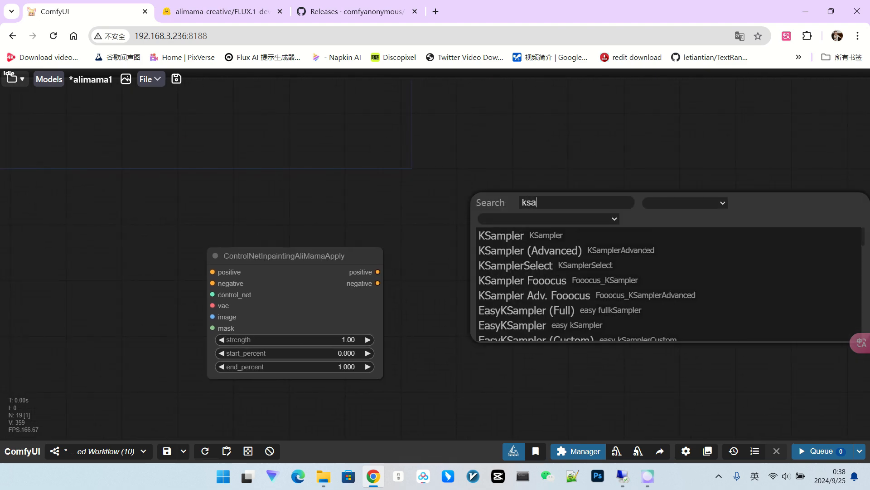
pyautogui.press('Return')
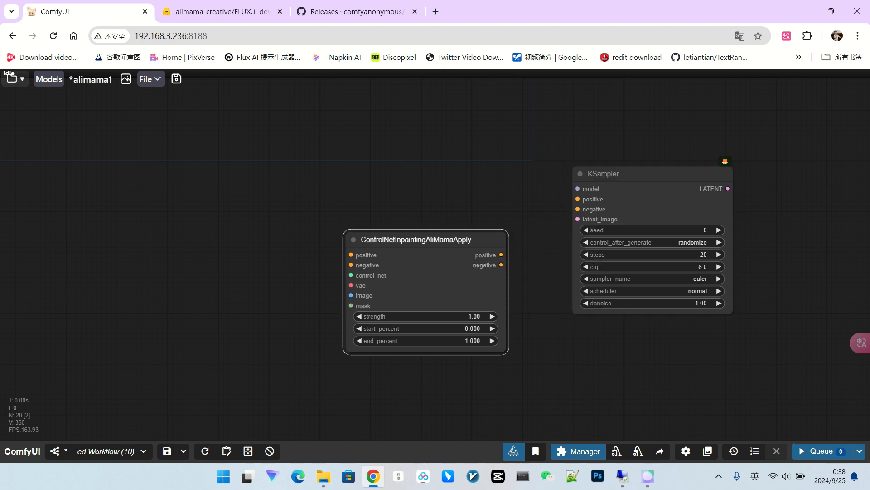
pyautogui.moveTo(350, 235); pyautogui.dragTo(306, 235)
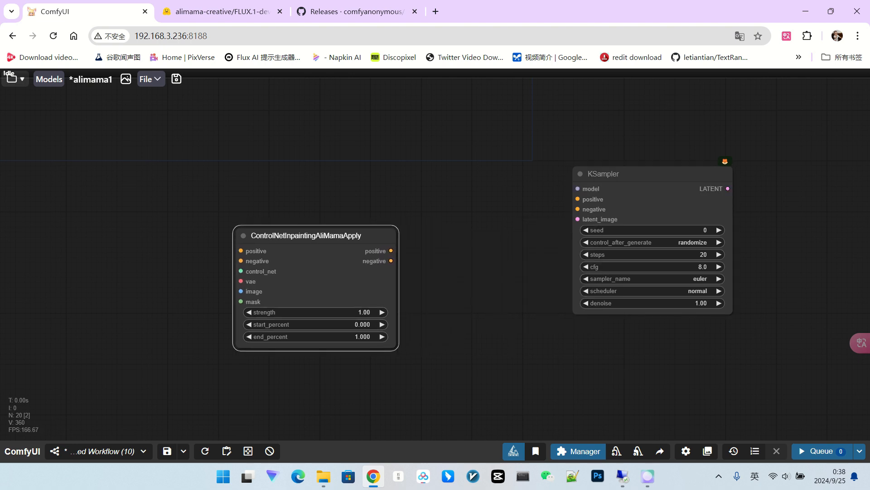
# Add a FluxGuidance node fed by the positive output of the ControlNetInpaintingAliMamaApply node.
pyautogui.moveTo(390, 251); pyautogui.dragTo(429, 229)
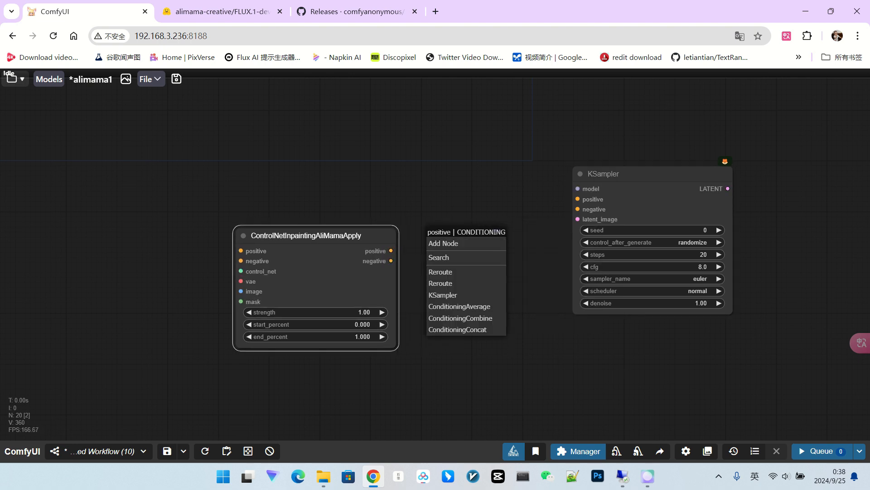
pyautogui.click(437, 253)
pyautogui.write('flux')
pyautogui.click(450, 269)
pyautogui.moveTo(502, 202); pyautogui.dragTo(452, 260)
pyautogui.moveTo(391, 251); pyautogui.dragTo(419, 275)
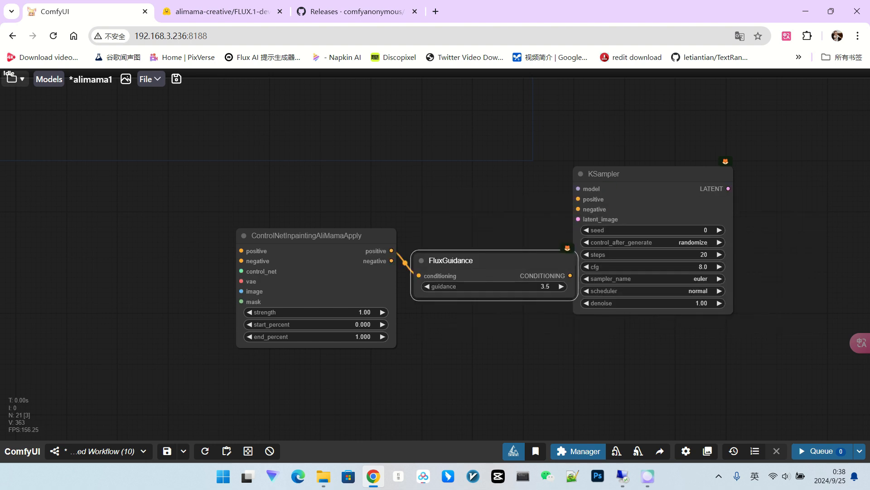
# Space out the nodes and connect FluxGuidance to the KSampler's positive input and the inpainting node's negative output to its negative input.
pyautogui.moveTo(316, 235); pyautogui.dragTo(260, 238)
pyautogui.moveTo(453, 260); pyautogui.dragTo(408, 246)
pyautogui.moveTo(526, 261); pyautogui.dragTo(579, 199)
pyautogui.moveTo(335, 263); pyautogui.dragTo(579, 209)
# Add a Get node set to fluxmodel, connect it to the KSampler's model input, and tidy the FluxGuidance and ControlNet inpainting node positions.
pyautogui.scroll(-2, 505, 300)
pyautogui.moveTo(505, 301); pyautogui.dragTo(539, 293)
pyautogui.doubleClick(270, 173)
pyautogui.write('get')
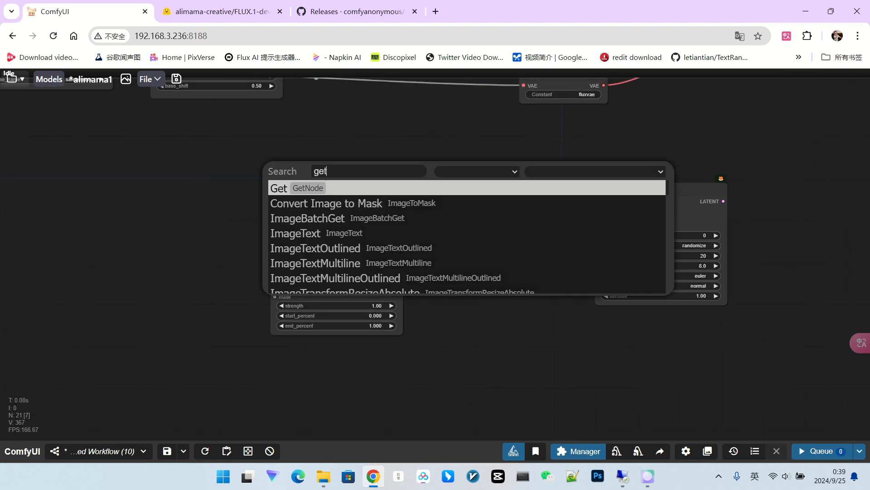
pyautogui.click(295, 188)
pyautogui.click(326, 185)
pyautogui.click(338, 222)
pyautogui.moveTo(354, 177); pyautogui.dragTo(599, 201)
pyautogui.moveTo(480, 248); pyautogui.dragTo(468, 210)
pyautogui.moveTo(328, 242); pyautogui.dragTo(314, 230)
pyautogui.click(472, 306)
pyautogui.scroll(-3, 471, 306)
# Paste a Get node, set it to fluxcon+ and connect it to the ControlNet inpainting node's positive input.
pyautogui.scroll(6, 334, 330)
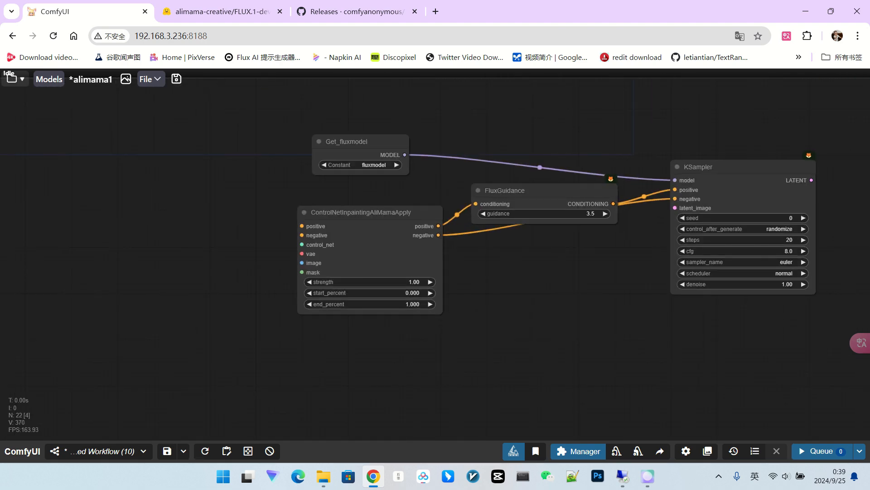
pyautogui.hotkey('ctrl', 'v')
pyautogui.click(213, 227)
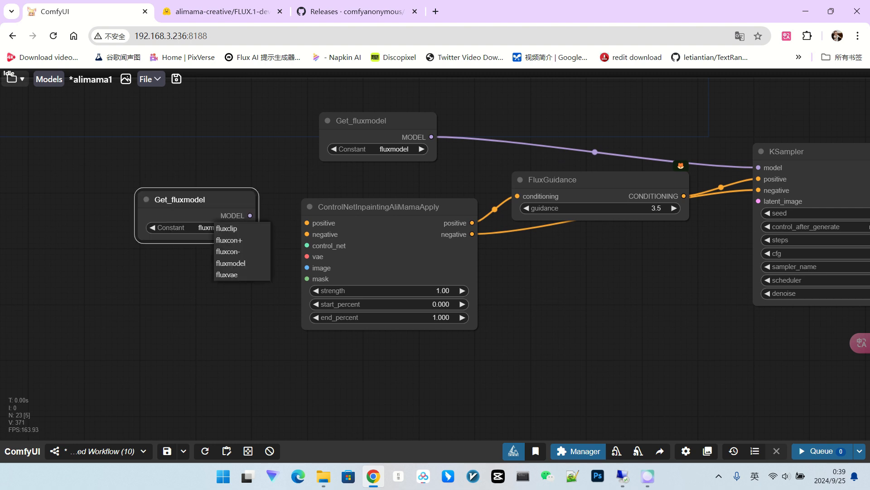
pyautogui.click(225, 239)
pyautogui.moveTo(250, 215); pyautogui.dragTo(307, 222)
# Paste two more Get nodes set to fluxcon- and fluxvae, connected to the ControlNet inpainting node's negative and vae inputs.
pyautogui.hotkey('ctrl', 'v')
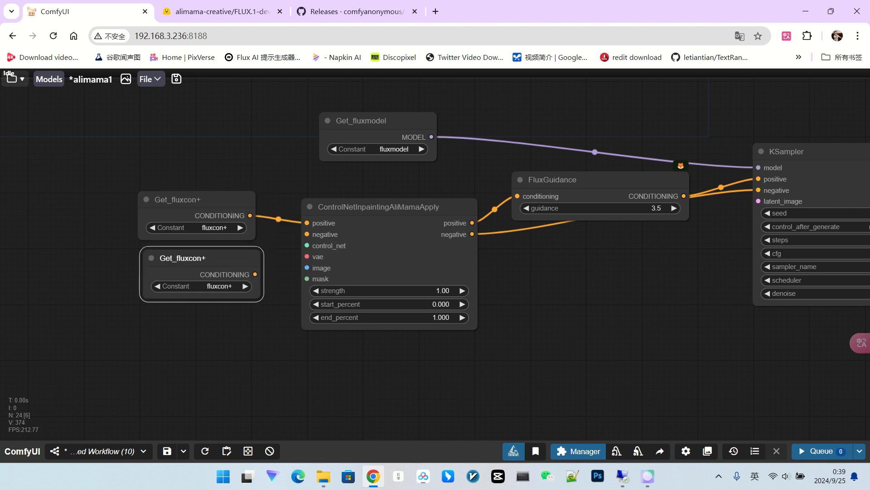
pyautogui.moveTo(254, 274); pyautogui.dragTo(309, 233)
pyautogui.scroll(-2, 370, 208)
pyautogui.hotkey('ctrl', 'v')
pyautogui.click(234, 323)
pyautogui.click(240, 357)
pyautogui.moveTo(213, 299)
pyautogui.mouseDown()
pyautogui.moveTo(248, 242)
pyautogui.moveTo(213, 300)
pyautogui.mouseUp()
pyautogui.moveTo(267, 312); pyautogui.dragTo(317, 248)
# Add a Load ControlNet Model node feeding the control_net input and choose the alimama diffusion_pytorch_model.safetensors model.
pyautogui.scroll(-2, 326, 331)
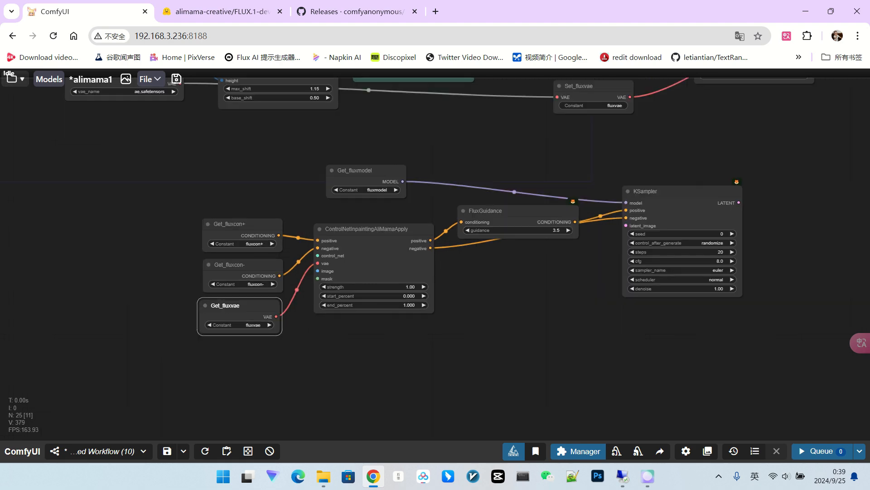
pyautogui.scroll(3, 325, 331)
pyautogui.moveTo(325, 331); pyautogui.dragTo(350, 271)
pyautogui.moveTo(226, 131); pyautogui.dragTo(217, 88)
pyautogui.moveTo(228, 184); pyautogui.dragTo(218, 147)
pyautogui.moveTo(343, 172); pyautogui.dragTo(134, 165)
pyautogui.click(157, 219)
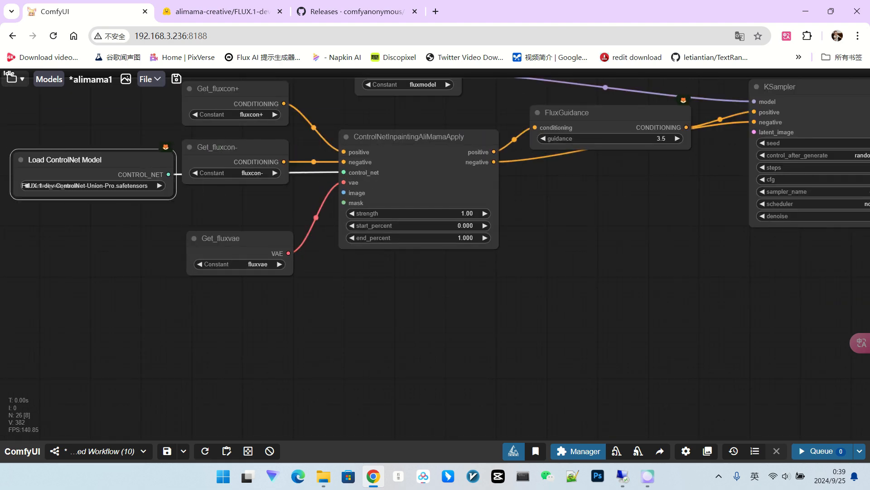
pyautogui.scroll(3, 136, 190)
pyautogui.click(191, 202)
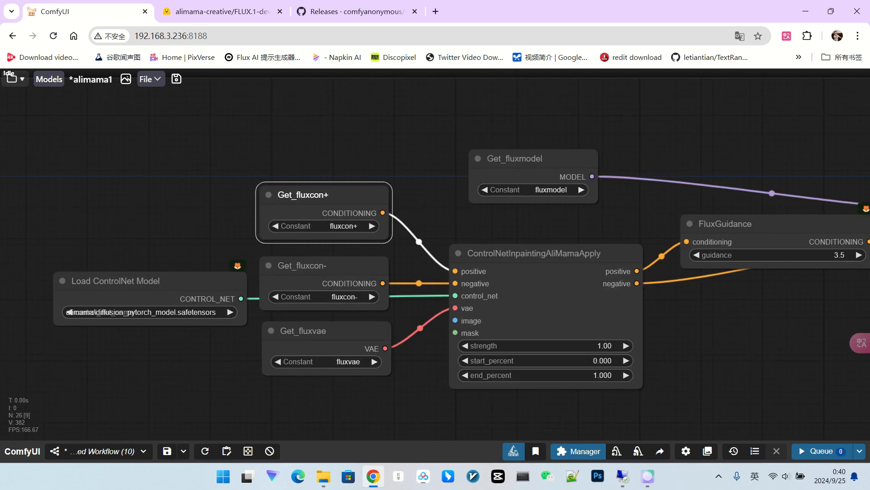
# Replace the Get_fluxcon+ node with a copied Get node set to fluxclip, placed above the Load ControlNet Model node.
pyautogui.scroll(2, 220, 168)
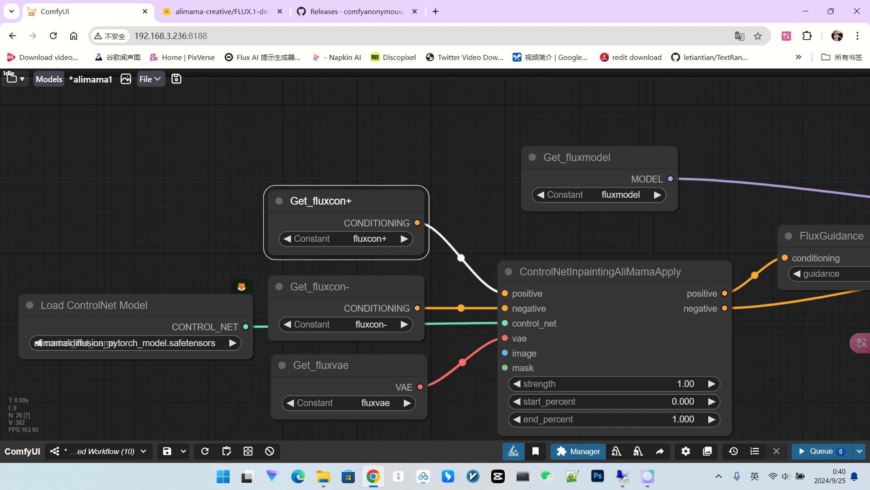
pyautogui.press('Delete')
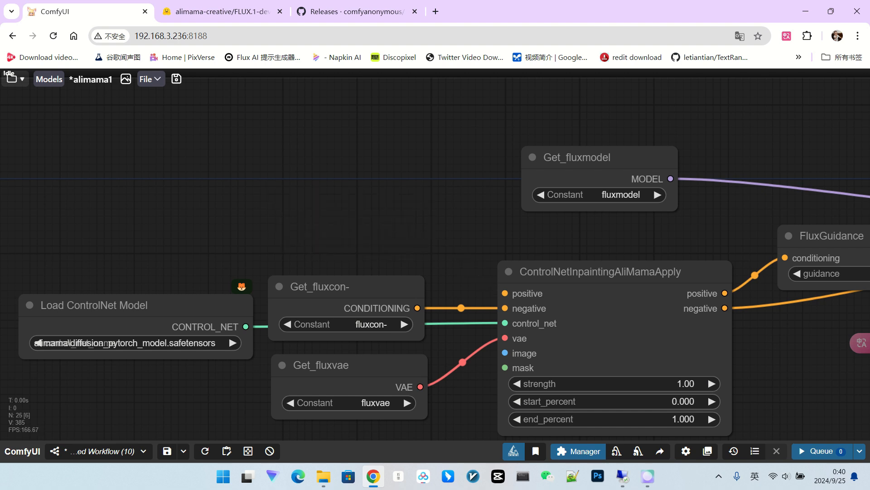
pyautogui.keyDown('alt'); pyautogui.moveTo(594, 159); pyautogui.dragTo(117, 172); pyautogui.keyUp('alt')
pyautogui.click(132, 211)
pyautogui.click(133, 207)
# Add a compact CLIP Text Encode node fed by Get_fluxclip and connect its conditioning to the inpainting node's positive input.
pyautogui.moveTo(198, 195); pyautogui.dragTo(265, 186)
pyautogui.click(285, 222)
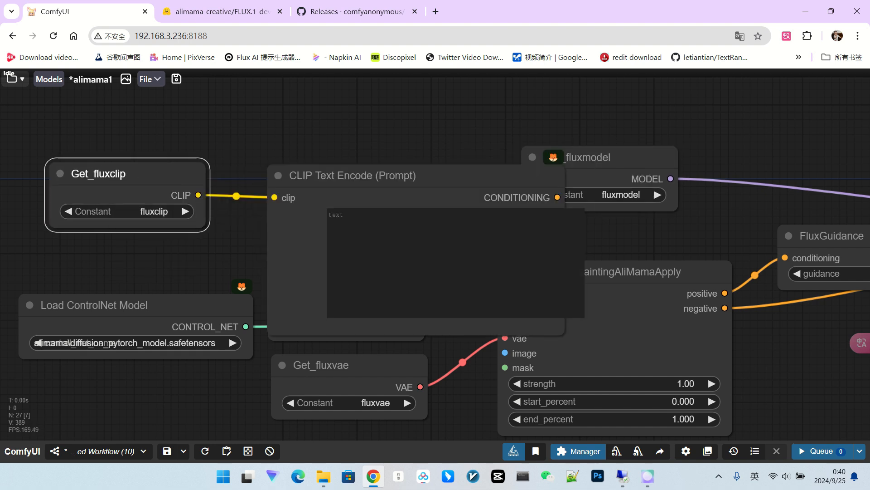
pyautogui.moveTo(351, 175); pyautogui.dragTo(304, 153)
pyautogui.rightClick(304, 153)
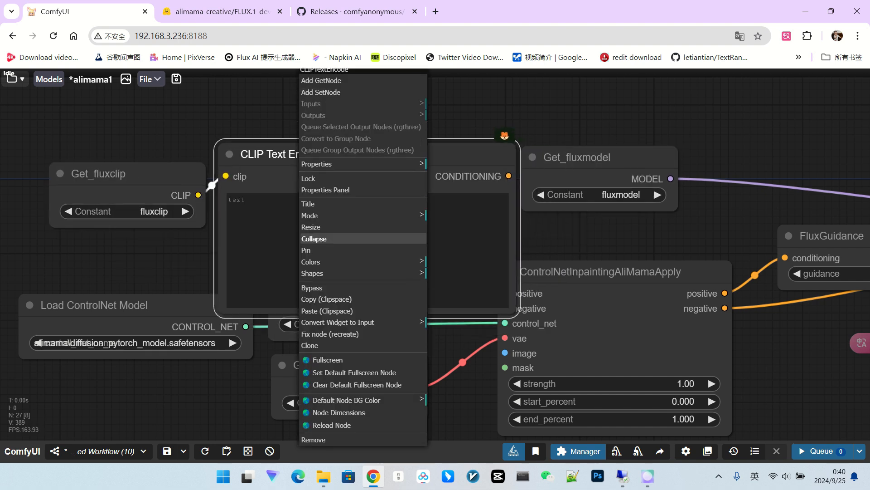
pyautogui.click(330, 345)
pyautogui.moveTo(303, 154); pyautogui.dragTo(359, 196)
pyautogui.moveTo(127, 174); pyautogui.dragTo(119, 203)
pyautogui.scroll(-4, 345, 177)
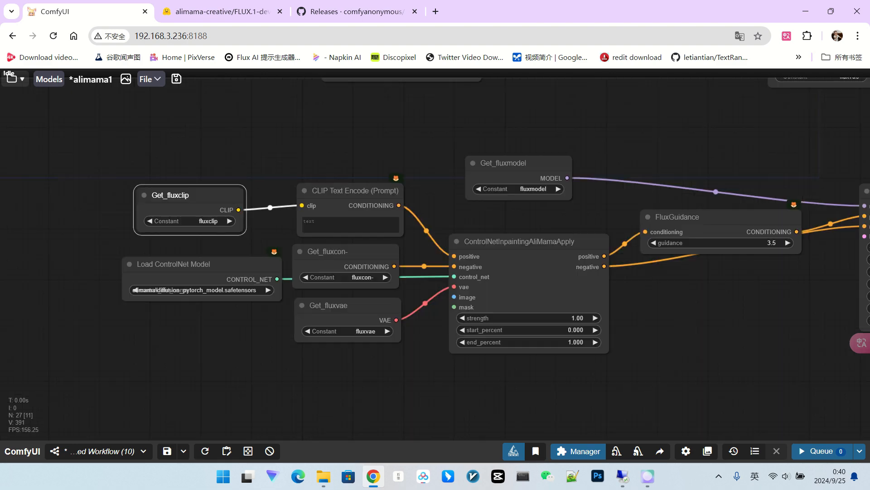
# Add a Load Image node beside the Get_fluxclip node and load the burger picture ComfyUI_temp_fdokb_00001_.png into it.
pyautogui.moveTo(257, 170); pyautogui.dragTo(484, 177)
pyautogui.scroll(-3, 459, 177)
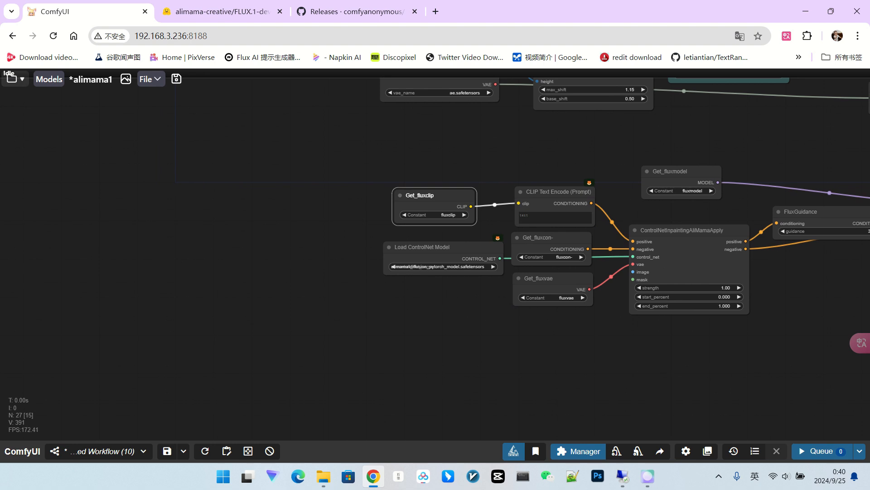
pyautogui.scroll(3, 273, 208)
pyautogui.moveTo(274, 207); pyautogui.dragTo(231, 207)
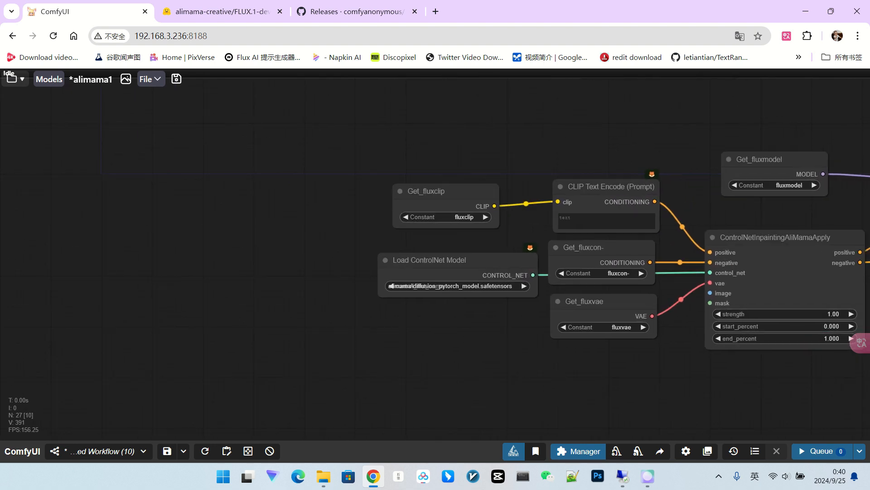
pyautogui.doubleClick(184, 185)
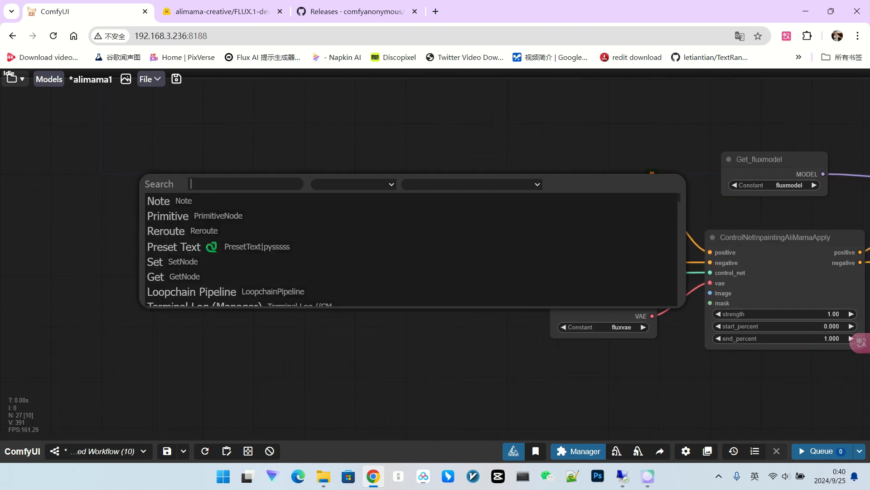
pyautogui.write('load')
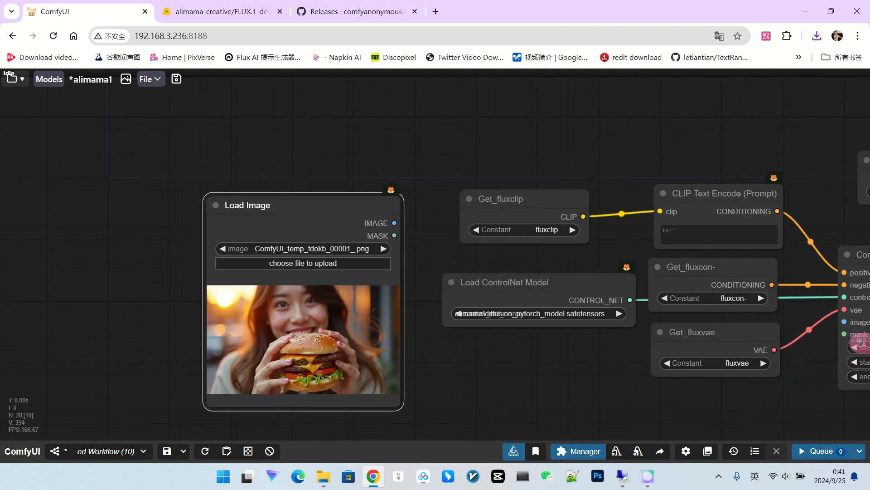
pyautogui.moveTo(248, 205); pyautogui.dragTo(226, 190)
# Connect the Load Image node's image and mask outputs to the matching inputs of ControlNetInpaintingAliMamaApply.
pyautogui.moveTo(426, 354); pyautogui.dragTo(254, 309)
pyautogui.scroll(-1, 254, 308)
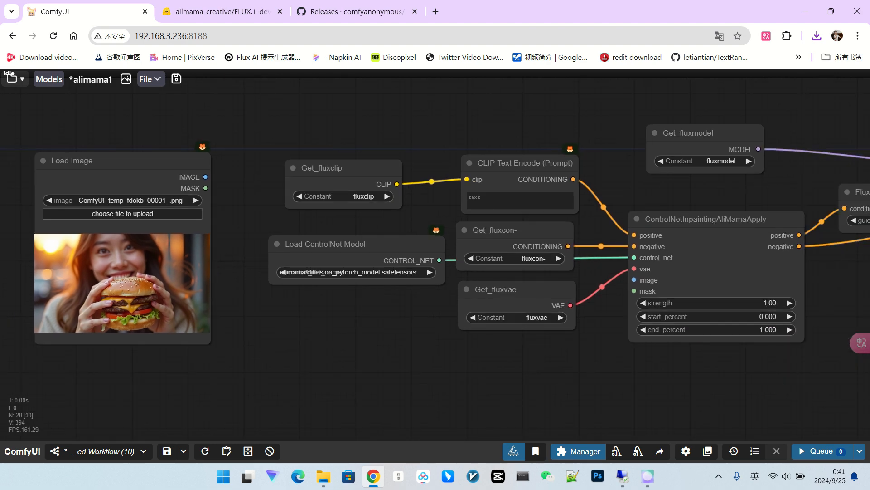
pyautogui.moveTo(205, 177); pyautogui.dragTo(634, 280)
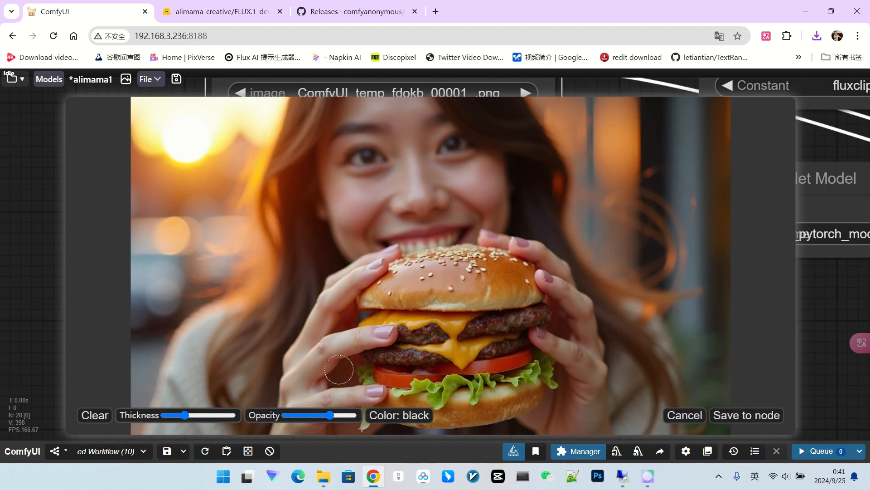
# Paint a mask over the burger in the mask editor with a slightly thicker brush and save it to the Load Image node.
pyautogui.moveTo(184, 415); pyautogui.dragTo(192, 415)
pyautogui.moveTo(401, 271)
pyautogui.mouseDown()
pyautogui.moveTo(481, 262)
pyautogui.moveTo(523, 272)
pyautogui.moveTo(537, 381)
pyautogui.moveTo(476, 403)
pyautogui.moveTo(404, 410)
pyautogui.moveTo(379, 398)
pyautogui.moveTo(460, 318)
pyautogui.mouseUp()
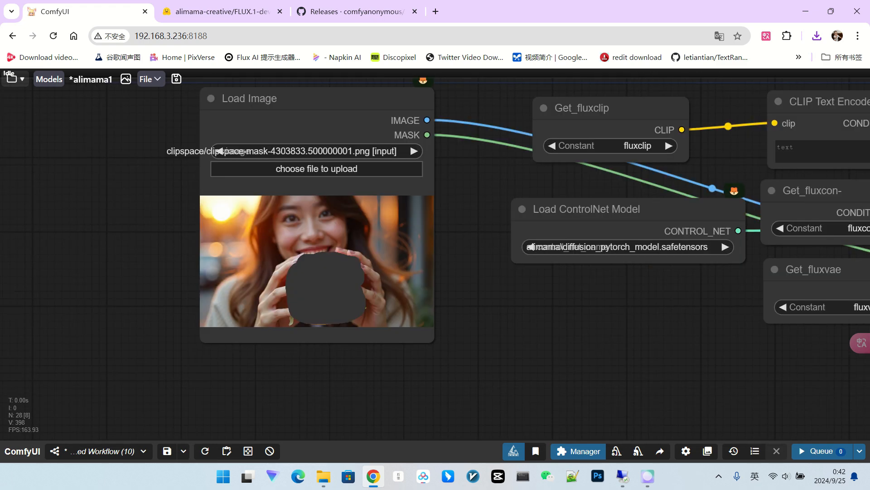
pyautogui.scroll(-4, 308, 183)
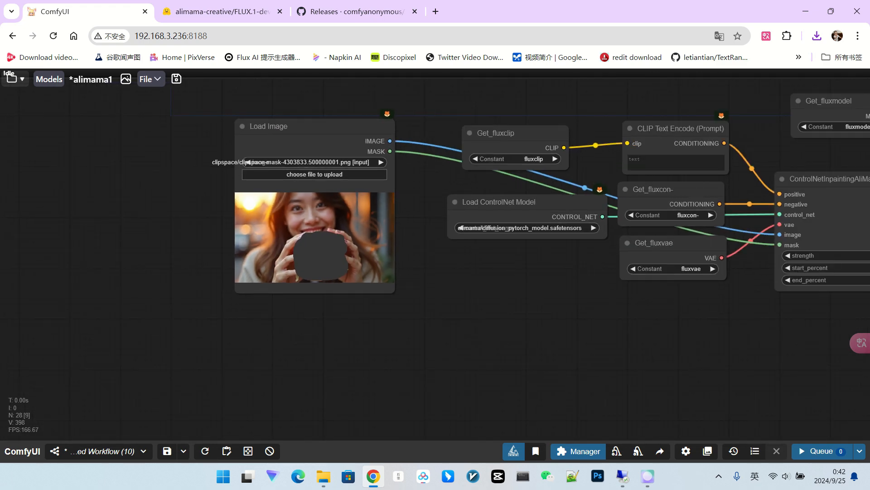
pyautogui.scroll(3, 322, 243)
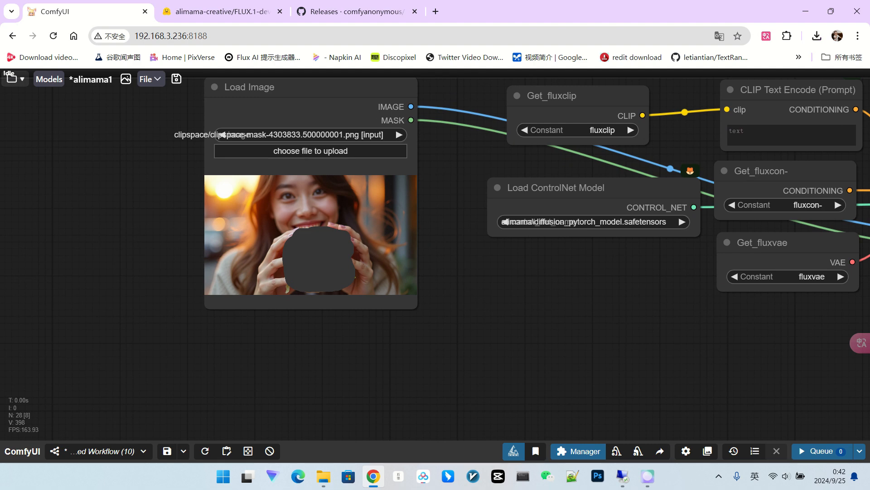
# Add a Grow Mask With Blur node below the Load ControlNet Model node.
pyautogui.scroll(-3, 438, 280)
pyautogui.moveTo(438, 280); pyautogui.dragTo(269, 270)
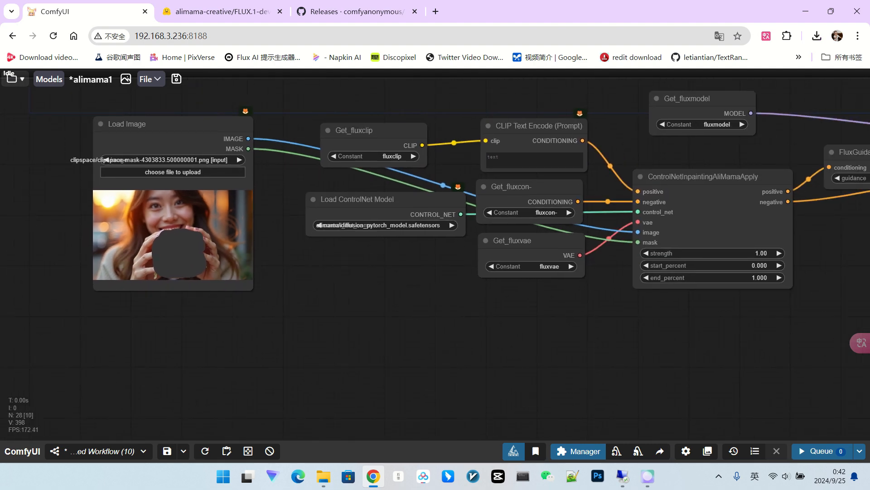
pyautogui.doubleClick(363, 278)
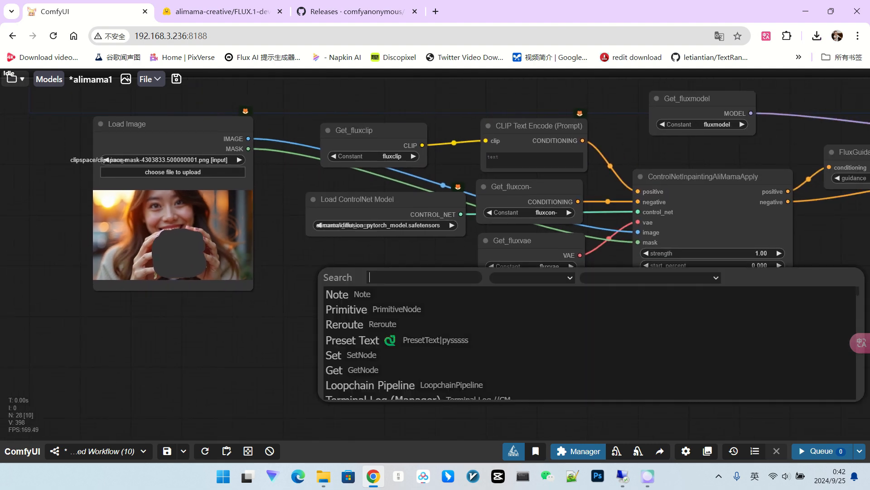
pyautogui.write('grow')
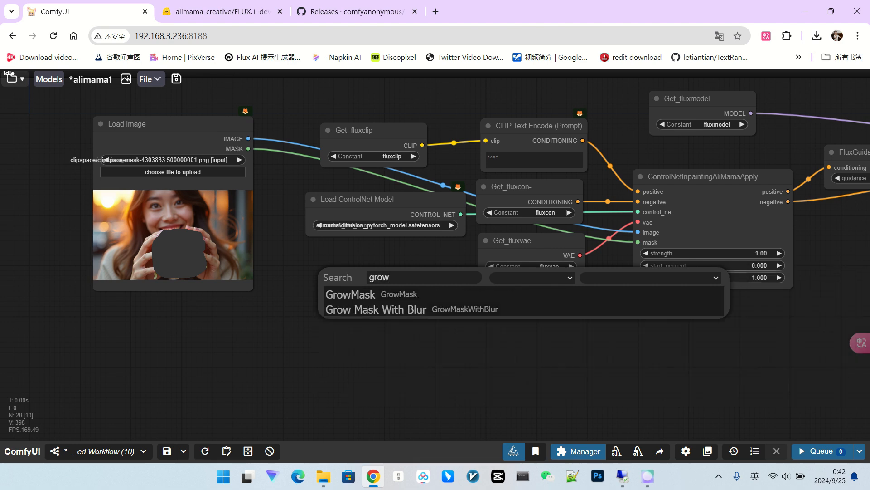
pyautogui.click(375, 310)
pyautogui.moveTo(486, 271); pyautogui.dragTo(444, 294)
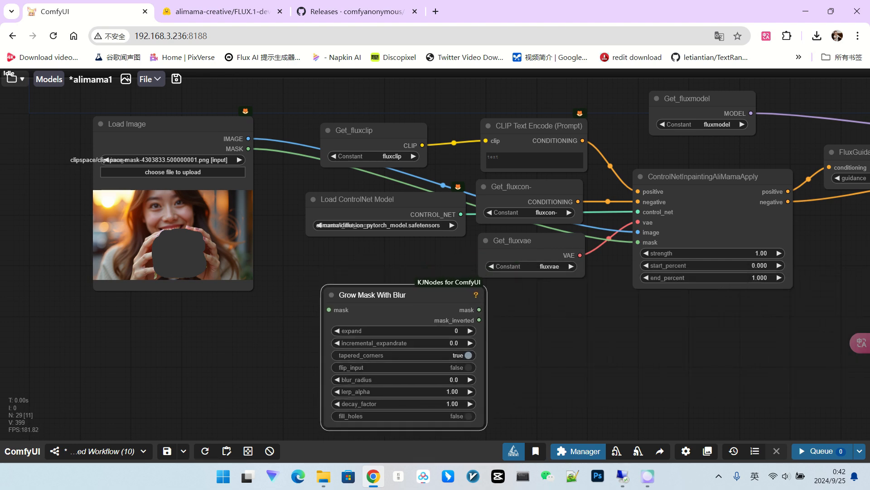
# Route the Load Image mask through Grow Mask With Blur into the inpainting node's mask input and tidy the node's position.
pyautogui.scroll(-3, 444, 293)
pyautogui.moveTo(296, 185); pyautogui.dragTo(358, 306)
pyautogui.moveTo(470, 306); pyautogui.dragTo(590, 254)
pyautogui.moveTo(508, 336); pyautogui.dragTo(510, 303)
pyautogui.moveTo(392, 262); pyautogui.dragTo(369, 242)
# Set the Grow Mask With Blur node's expand to 50 and blur_radius to 20.
pyautogui.scroll(5, 417, 320)
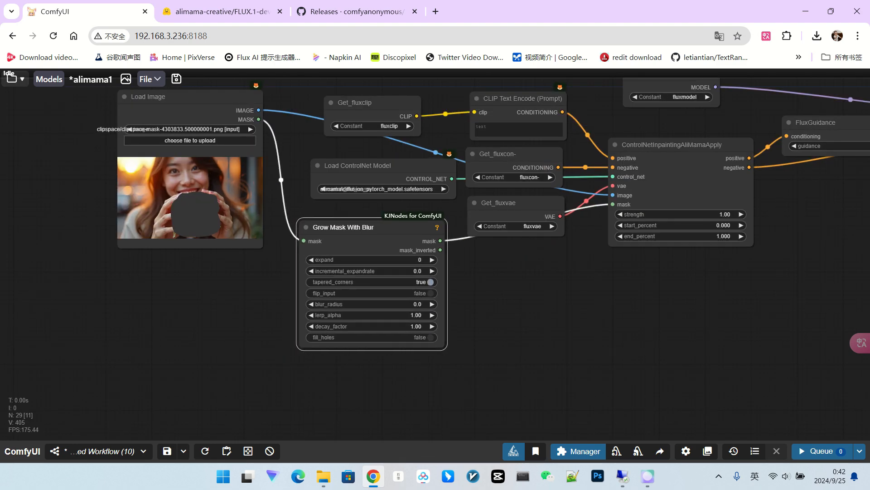
pyautogui.click(433, 236)
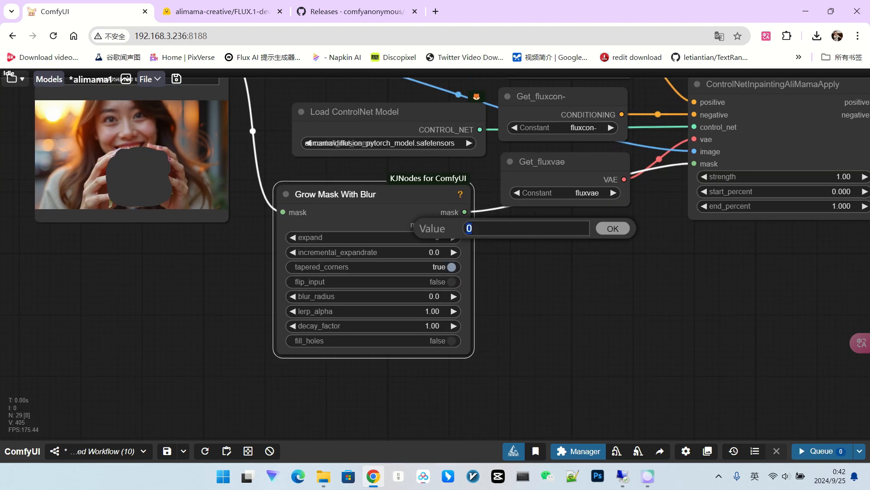
pyautogui.write('50')
pyautogui.press('Return')
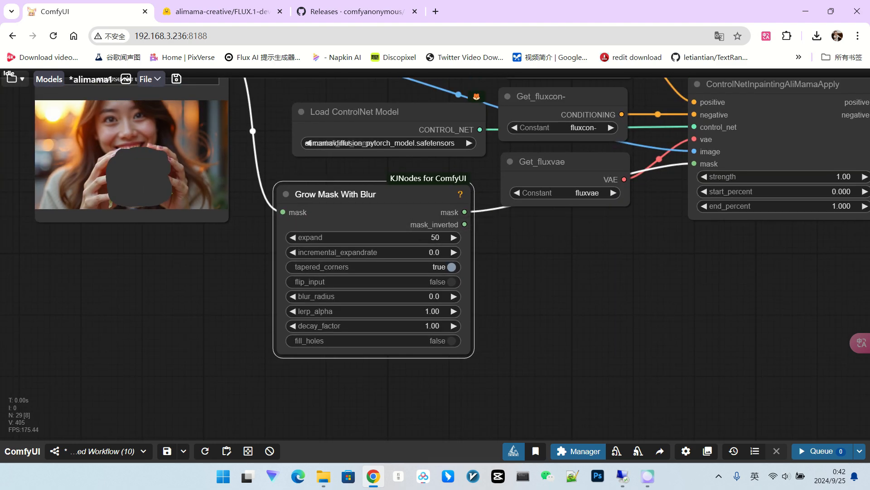
pyautogui.click(434, 296)
pyautogui.write('20')
pyautogui.press('Return')
# Add a Mask Preview node beside Grow Mask With Blur and feed it that node's mask output.
pyautogui.doubleClick(482, 278)
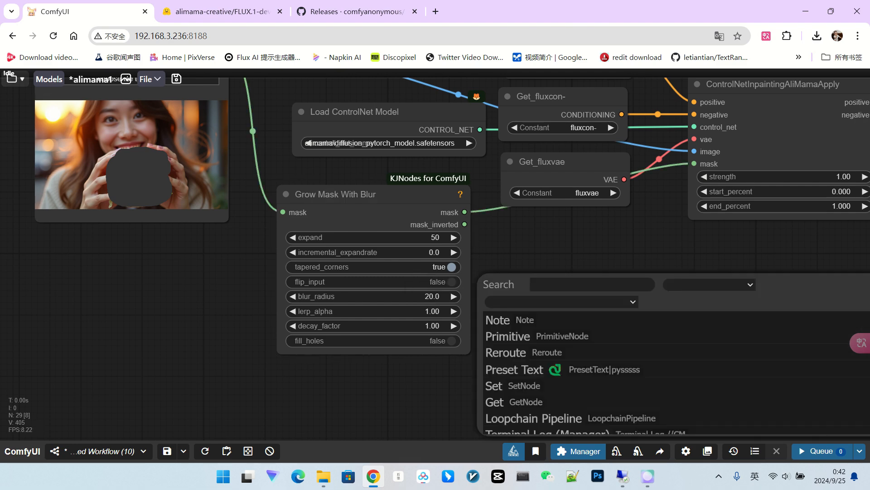
pyautogui.write('maskpre')
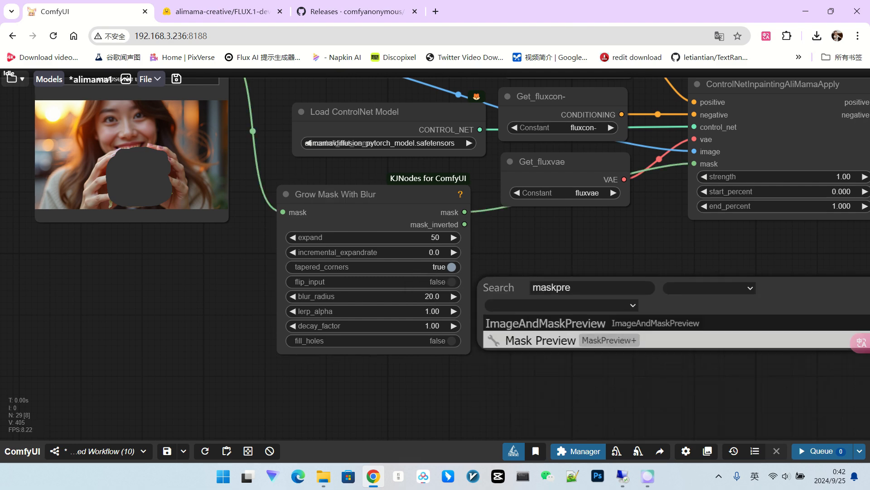
pyautogui.click(541, 340)
pyautogui.moveTo(465, 212); pyautogui.dragTo(543, 276)
pyautogui.scroll(-3, 544, 276)
pyautogui.moveTo(680, 318); pyautogui.dragTo(168, 369)
pyautogui.moveTo(535, 138); pyautogui.dragTo(535, 156)
pyautogui.moveTo(317, 318); pyautogui.dragTo(621, 304)
pyautogui.scroll(-1, 621, 303)
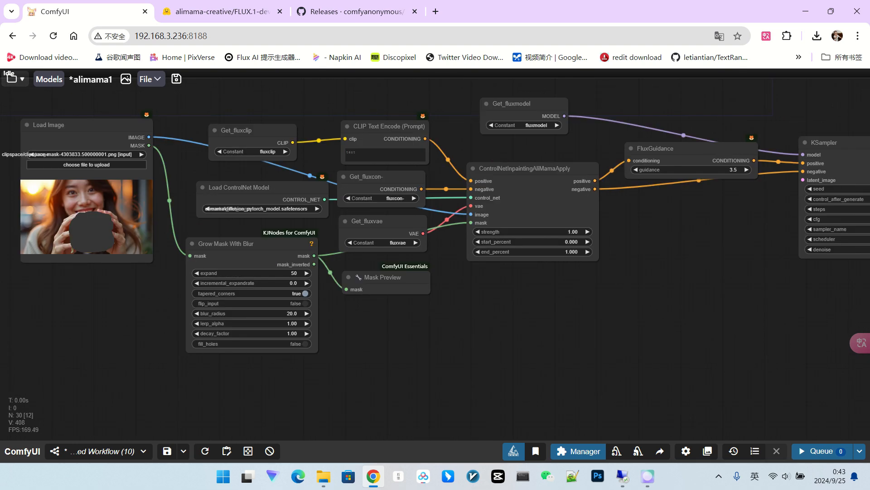
# Add a VAE Encode node fed by the Load Image picture and a fluxvae Get node, and link its latent to the inpainting KSampler.
pyautogui.moveTo(148, 137); pyautogui.dragTo(530, 282)
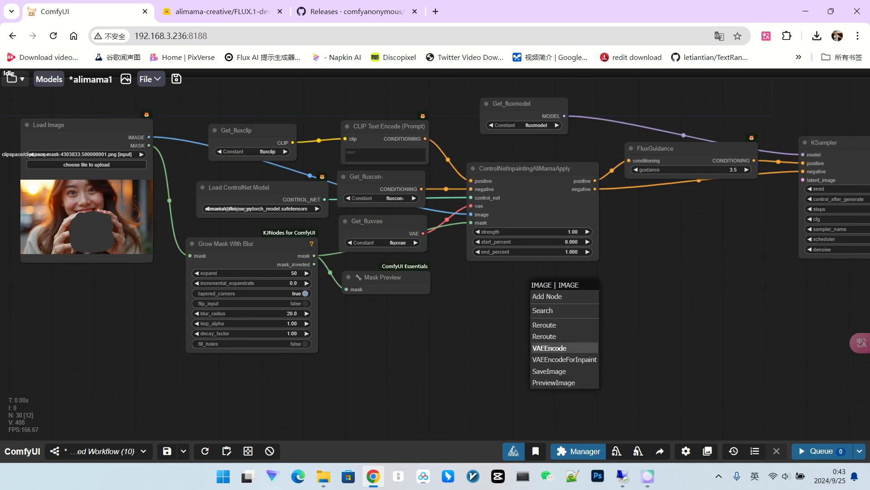
pyautogui.click(549, 348)
pyautogui.hotkey('ctrl', 'v')
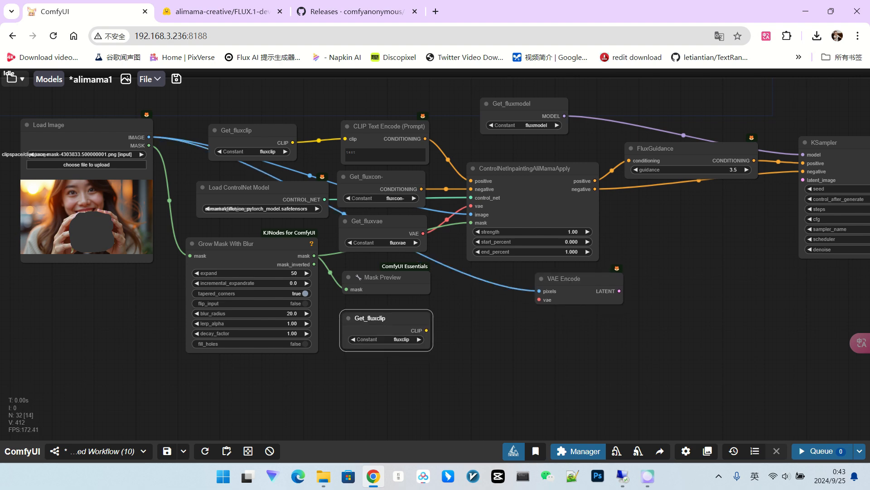
pyautogui.click(402, 339)
pyautogui.click(415, 370)
pyautogui.moveTo(426, 330); pyautogui.dragTo(539, 299)
pyautogui.moveTo(634, 317); pyautogui.dragTo(647, 204)
pyautogui.moveTo(635, 317); pyautogui.dragTo(463, 322)
# Add a VAE Decode node after the inpainting KSampler using fluxvae, and send its image to an enlarged Preview Image node.
pyautogui.moveTo(599, 185); pyautogui.dragTo(640, 166)
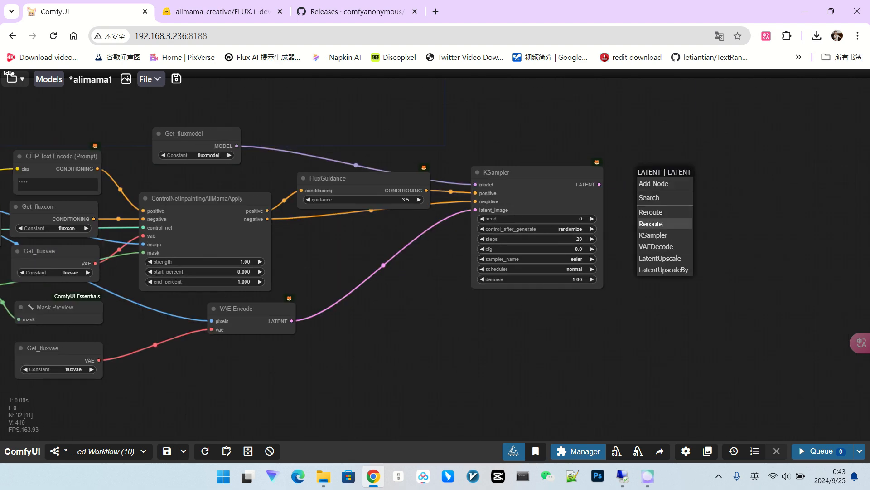
pyautogui.click(662, 246)
pyautogui.moveTo(680, 317); pyautogui.dragTo(480, 338)
pyautogui.moveTo(520, 200); pyautogui.dragTo(590, 169)
pyautogui.click(615, 270)
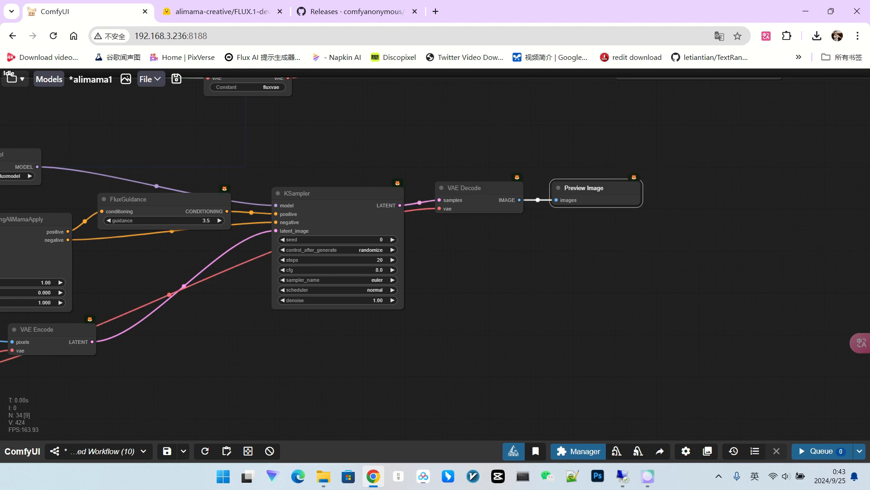
pyautogui.moveTo(641, 206); pyautogui.dragTo(724, 341)
# Set control_after_generate to fixed on the KSampler of the original text-to-image branch.
pyautogui.scroll(-7, 757, 315)
pyautogui.scroll(7, 736, 124)
pyautogui.click(483, 171)
pyautogui.click(491, 180)
pyautogui.scroll(-6, 544, 199)
pyautogui.moveTo(544, 200); pyautogui.dragTo(654, 134)
pyautogui.scroll(2, 232, 273)
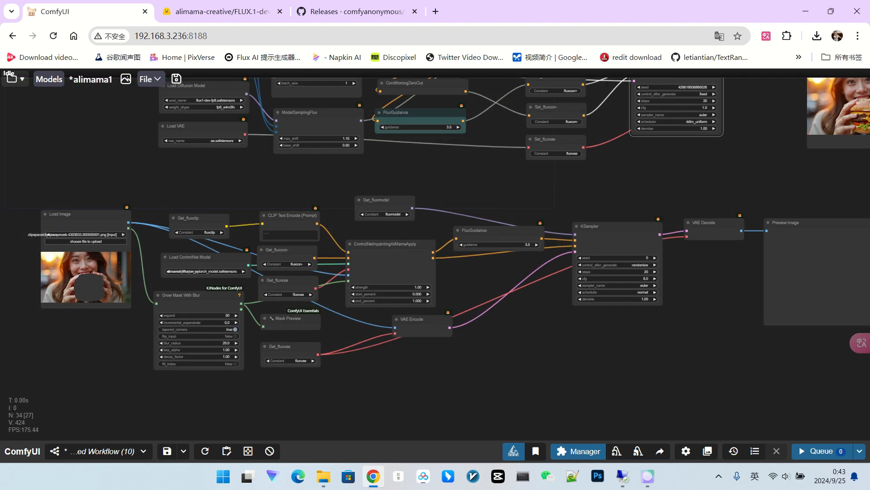
# Set the ControlNetInpaintingAliMamaApply node's strength to 0.7 and end_percent to 0.5.
pyautogui.scroll(2, 228, 221)
pyautogui.moveTo(245, 254); pyautogui.dragTo(304, 236)
pyautogui.scroll(4, 304, 260)
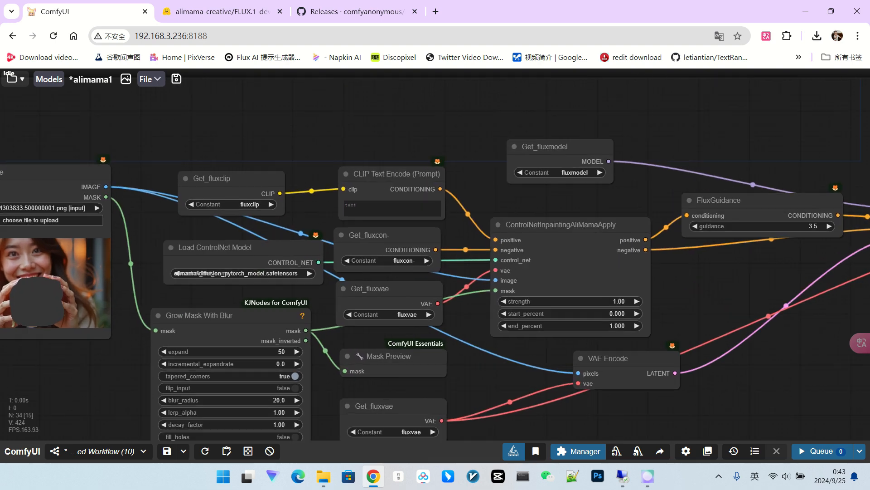
pyautogui.moveTo(589, 190); pyautogui.dragTo(414, 147)
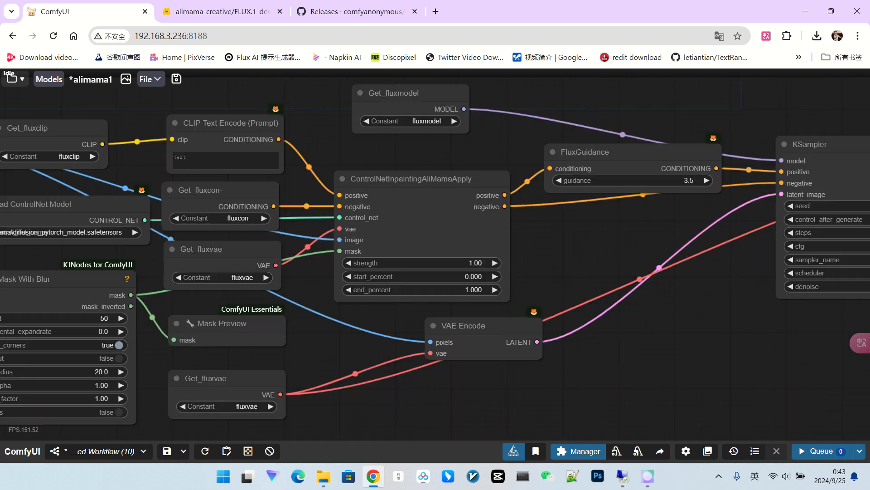
pyautogui.scroll(5, 551, 251)
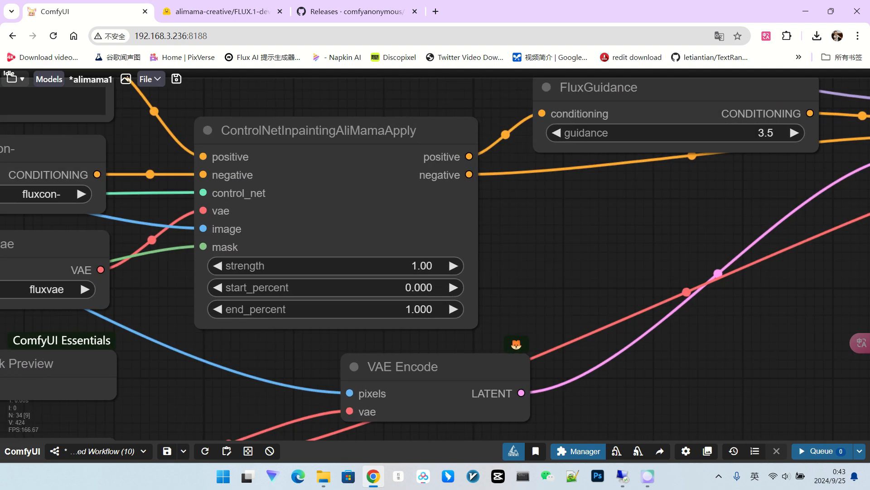
pyautogui.click(351, 266)
pyautogui.write('0.7')
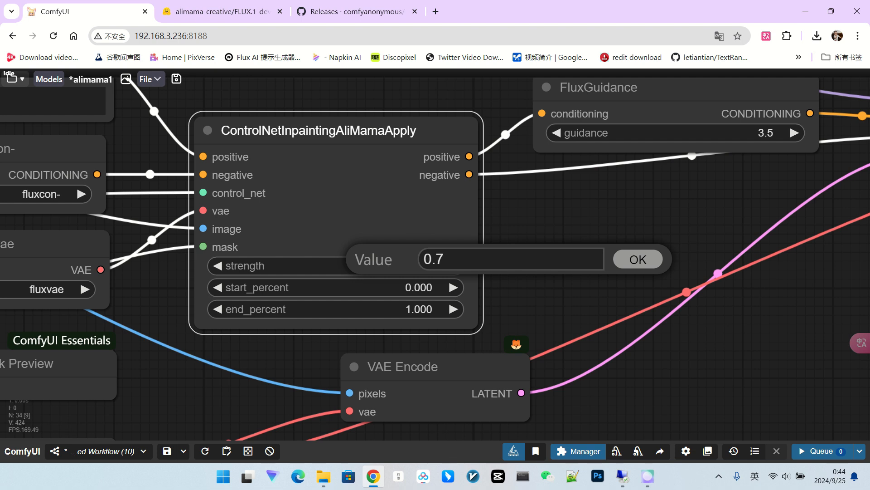
pyautogui.press('Return')
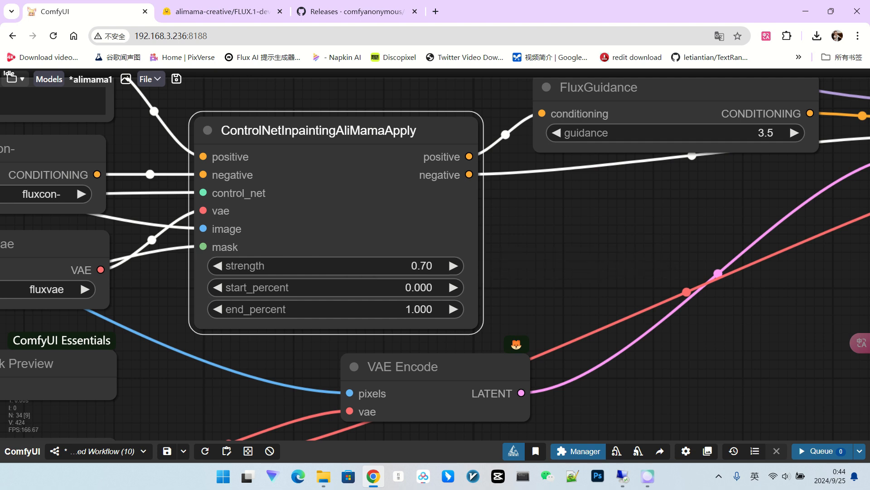
pyautogui.moveTo(551, 252); pyautogui.dragTo(561, 219)
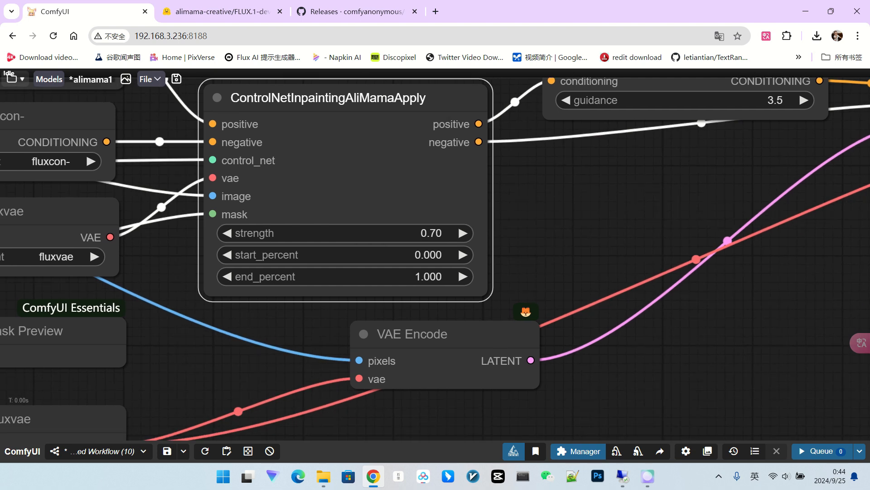
pyautogui.click(428, 274)
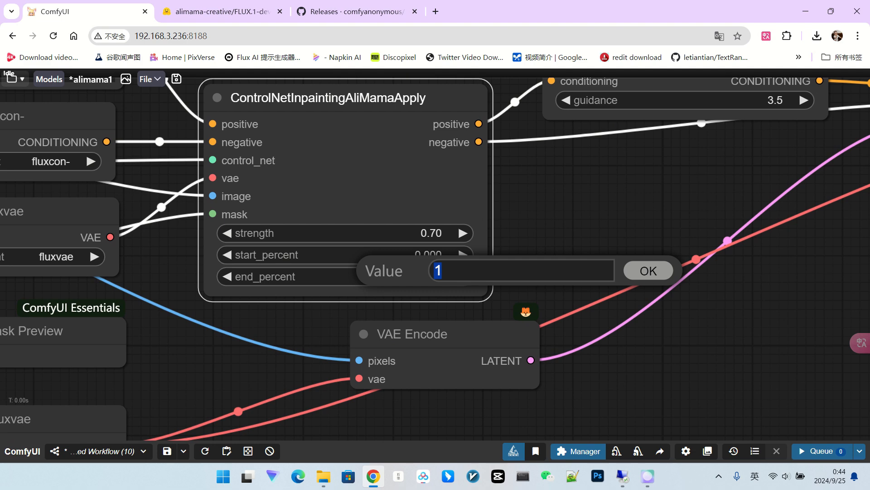
pyautogui.write('0.5')
pyautogui.press('Return')
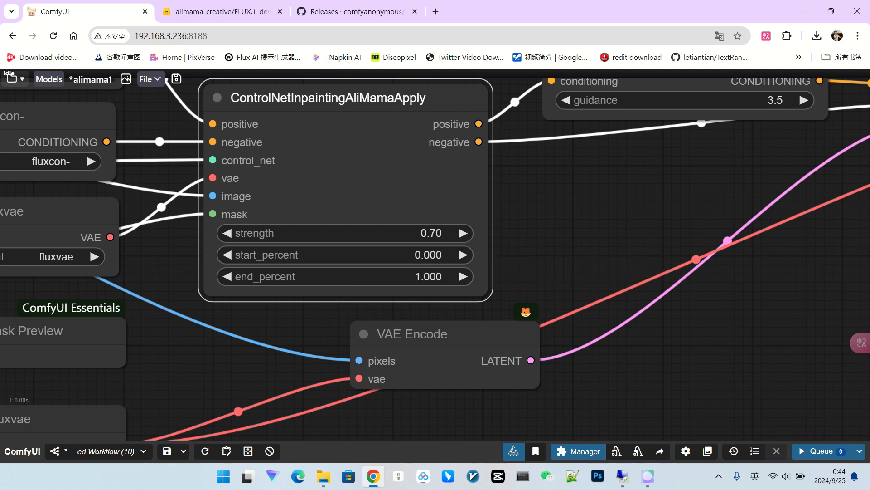
# Configure the inpainting branch's KSampler with 25 steps, cfg 1 and the ddim_uniform scheduler.
pyautogui.scroll(-2, 572, 262)
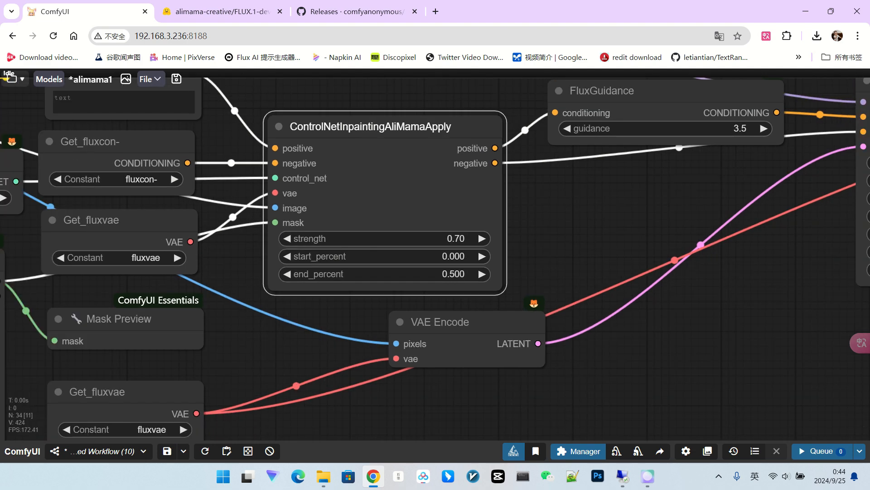
pyautogui.scroll(2, 430, 279)
pyautogui.scroll(-5, 579, 257)
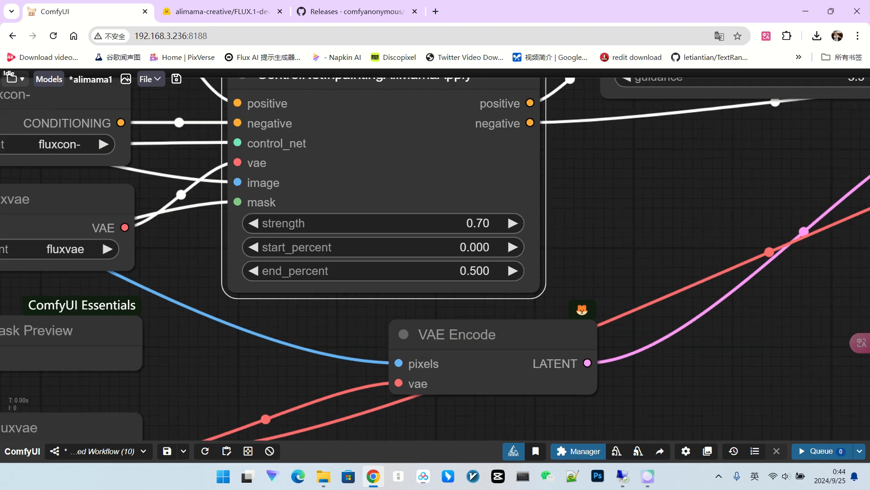
pyautogui.moveTo(580, 257); pyautogui.dragTo(354, 297)
pyautogui.scroll(-2, 354, 297)
pyautogui.scroll(6, 852, 290)
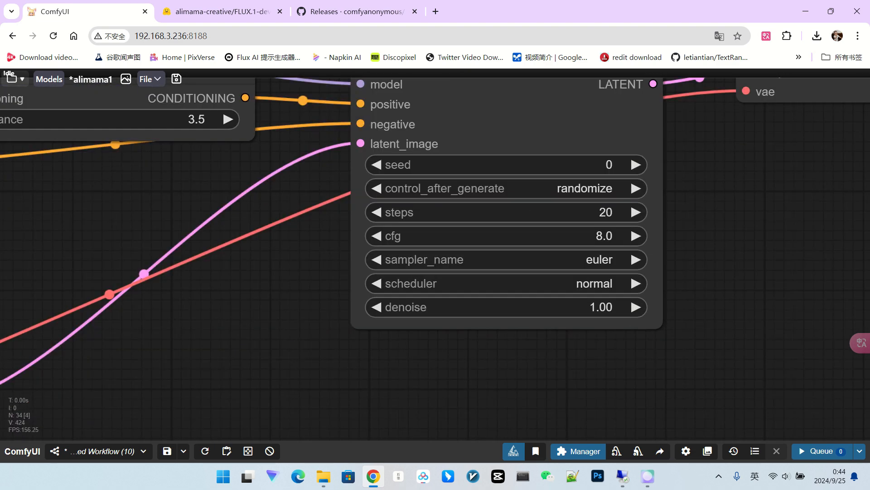
pyautogui.click(526, 212)
pyautogui.write('25')
pyautogui.press('Return')
pyautogui.click(525, 236)
pyautogui.write('1')
pyautogui.press('Return')
pyautogui.click(591, 286)
pyautogui.click(598, 362)
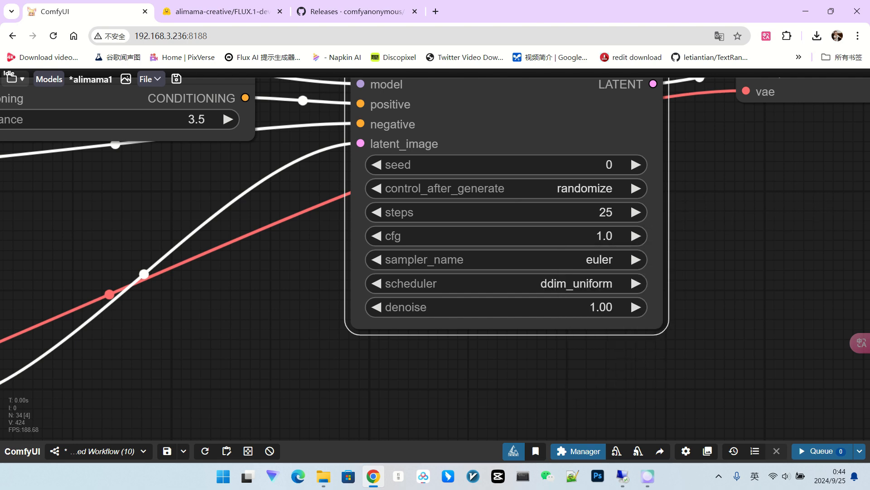
# Review the node settings and connections of the whole inpainting branch from Load Image to Preview Image.
pyautogui.scroll(6, 672, 328)
pyautogui.scroll(-6, 485, 304)
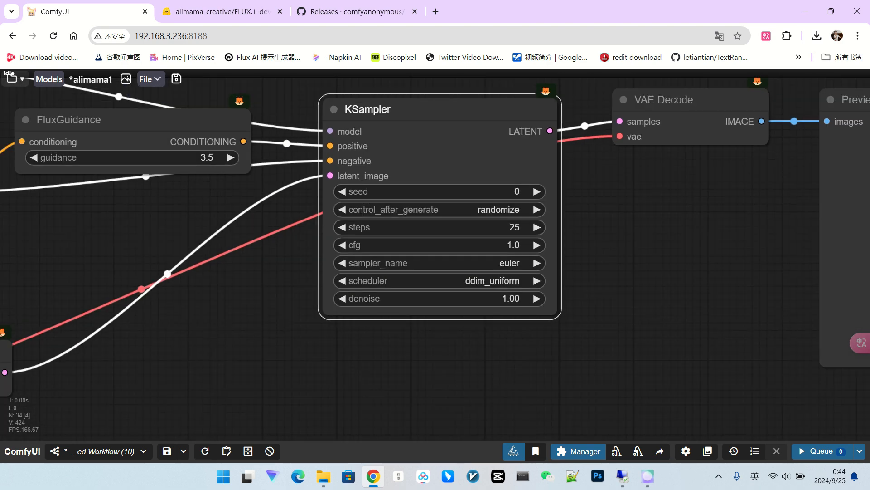
pyautogui.scroll(-2, 527, 290)
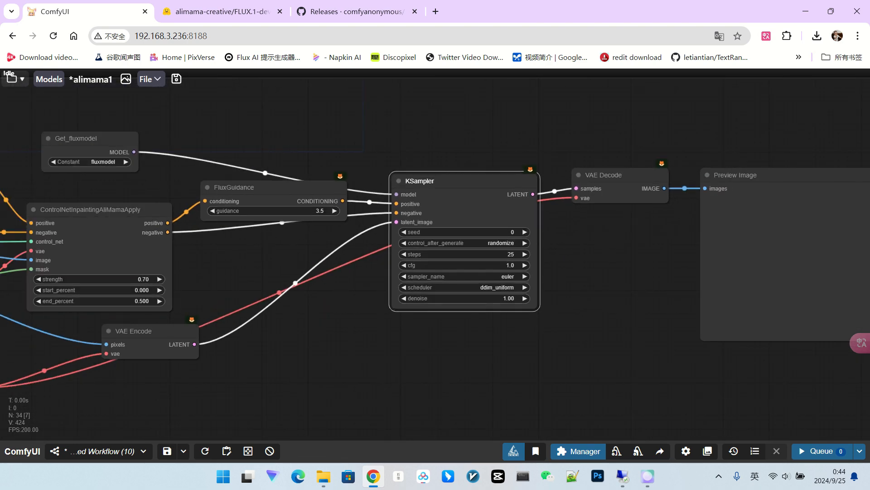
pyautogui.scroll(-2, 625, 256)
pyautogui.moveTo(626, 256); pyautogui.dragTo(776, 243)
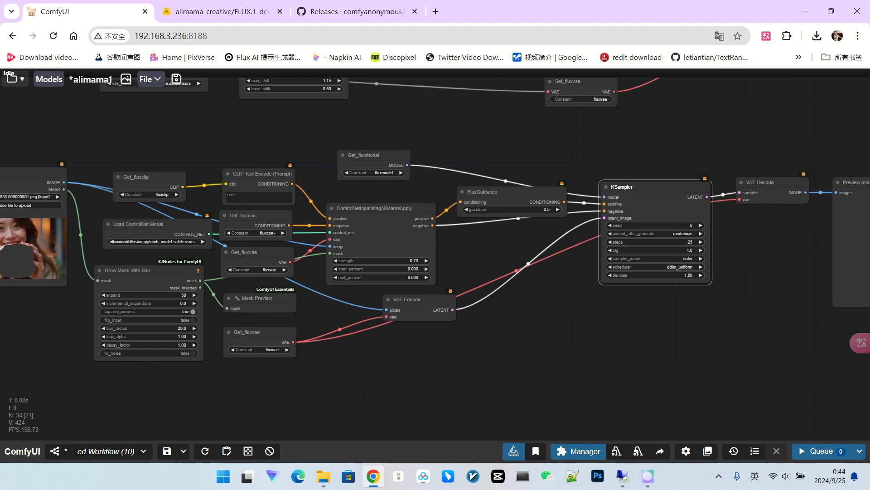
pyautogui.scroll(7, 194, 177)
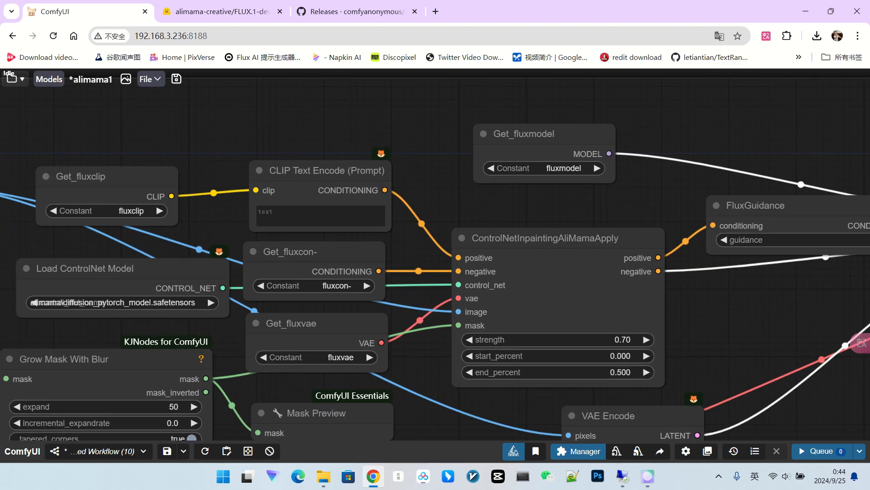
pyautogui.scroll(-5, 228, 219)
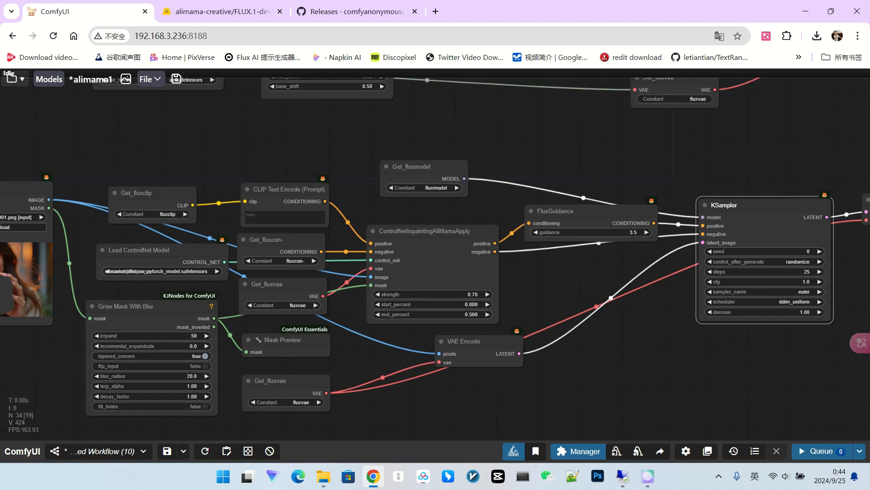
pyautogui.moveTo(235, 169); pyautogui.dragTo(344, 156)
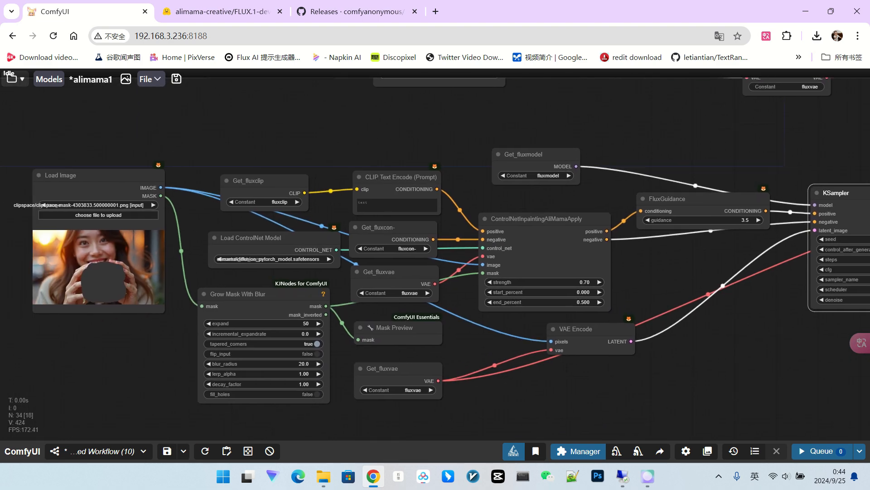
pyautogui.scroll(-3, 344, 156)
pyautogui.moveTo(589, 344); pyautogui.dragTo(480, 332)
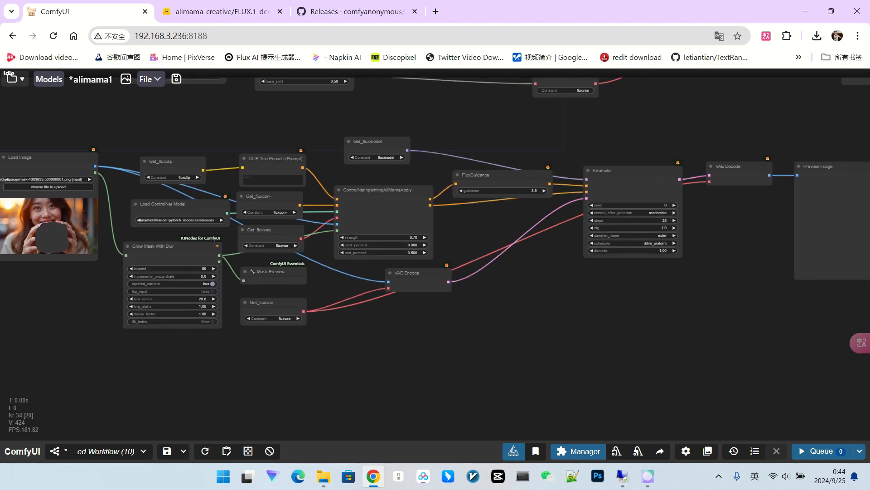
# Queue the workflow and follow the run through the mask preview and the inpainting KSampler.
pyautogui.click(821, 451)
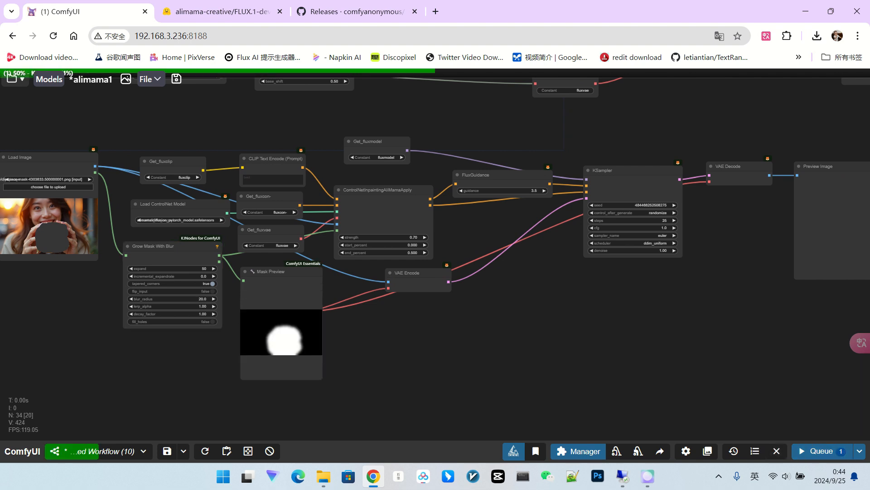
pyautogui.scroll(-3, 312, 363)
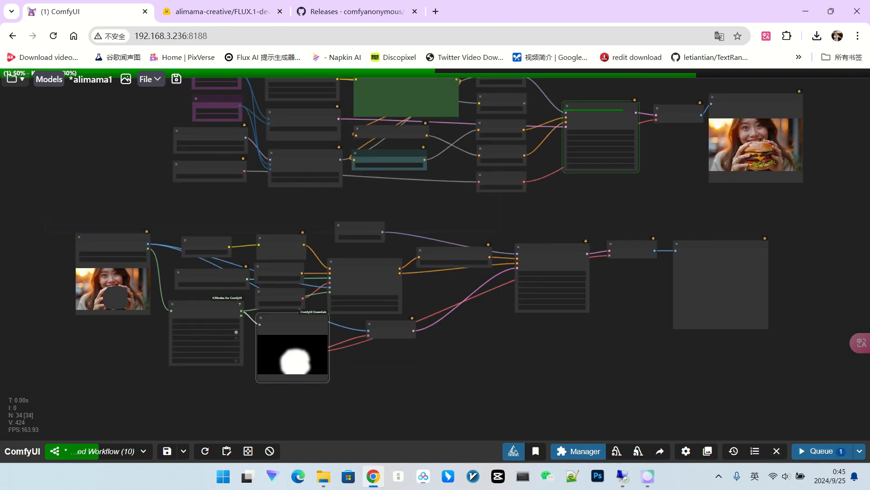
pyautogui.scroll(1, 417, 376)
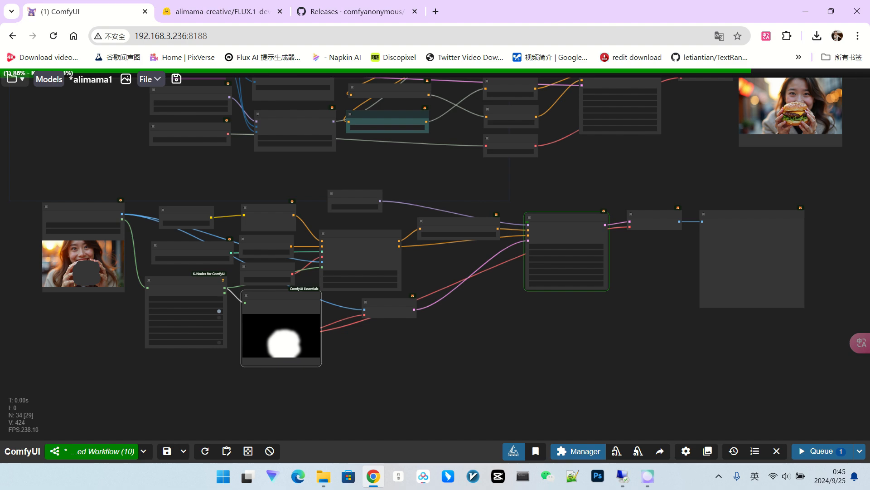
pyautogui.scroll(5, 316, 271)
pyautogui.scroll(-3, 316, 271)
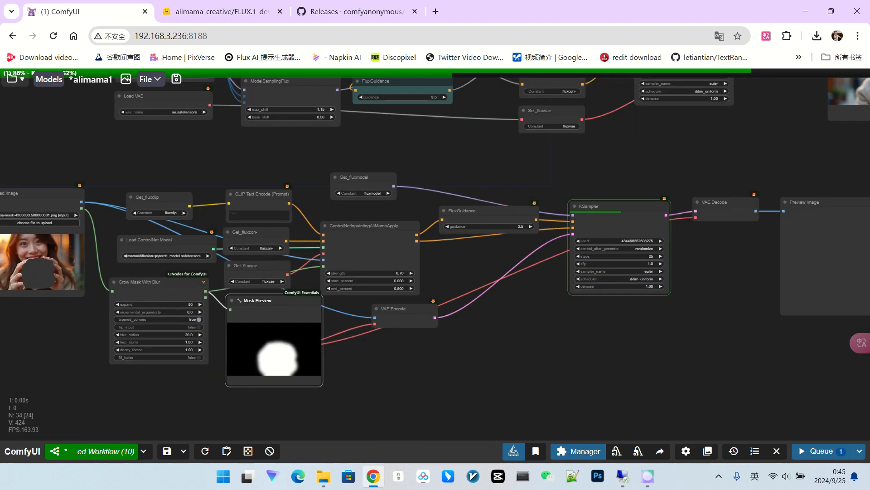
pyautogui.scroll(-2, 688, 330)
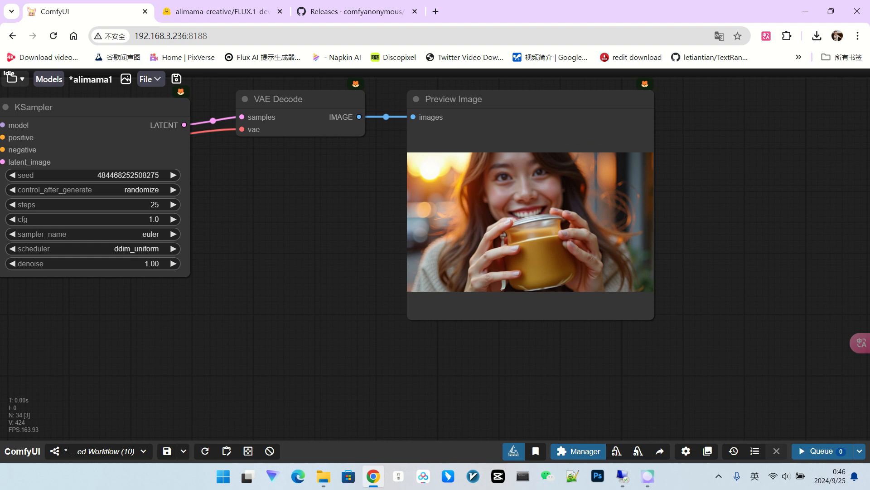
# Enlarge the inpainting branch's Preview Image node and inspect the repainted picture.
pyautogui.moveTo(654, 318); pyautogui.dragTo(716, 358)
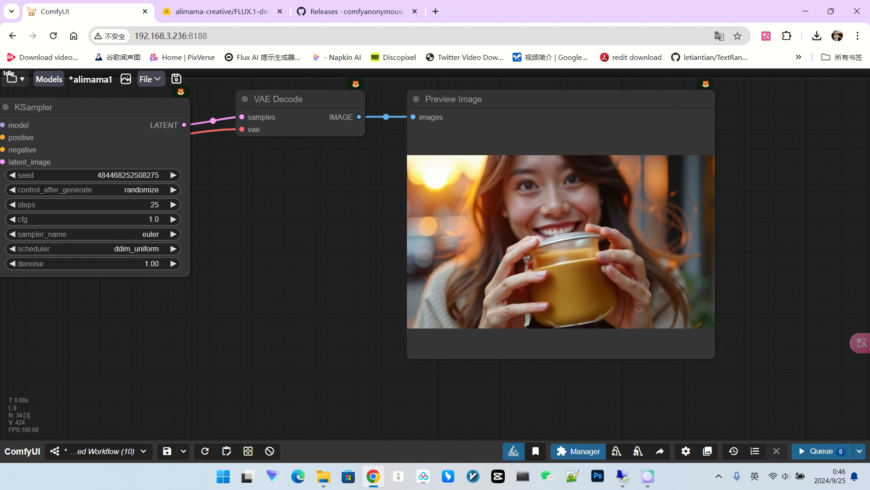
pyautogui.scroll(-2, 578, 258)
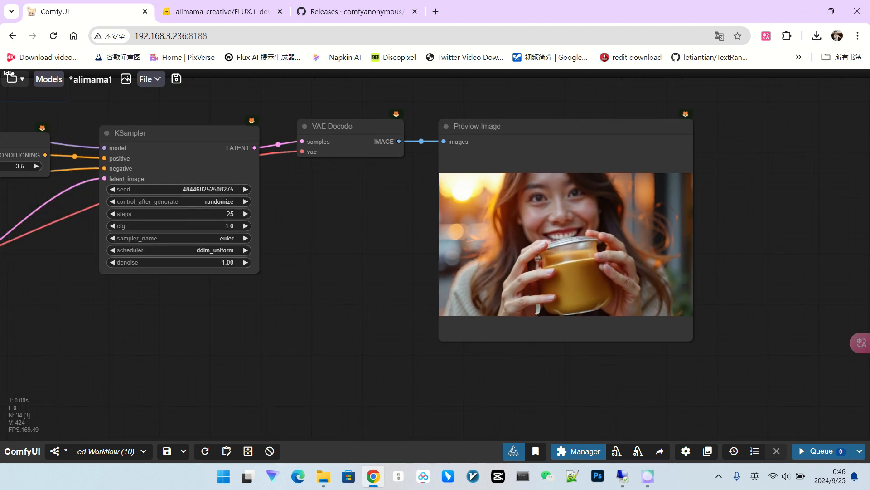
pyautogui.scroll(-5, 588, 255)
pyautogui.moveTo(589, 255); pyautogui.dragTo(655, 248)
pyautogui.scroll(5, 655, 248)
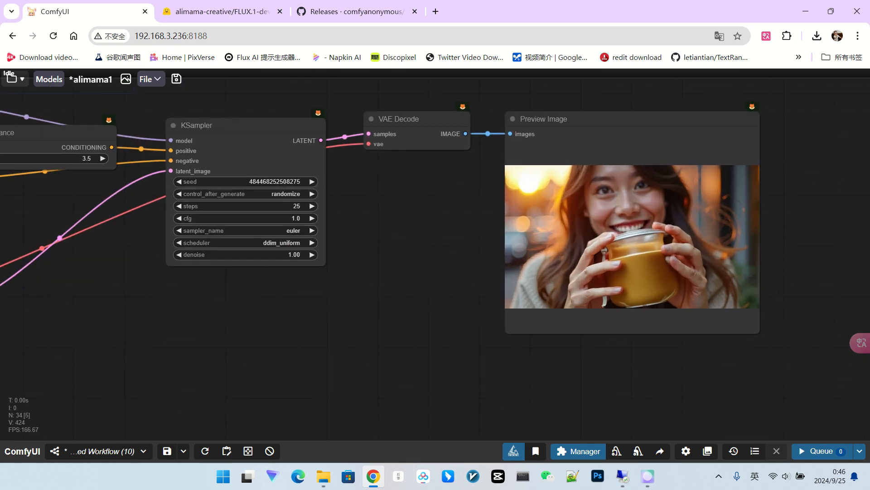
# Inspect the repainted picture up close, then queue the workflow again with the prompt unchanged.
pyautogui.scroll(7, 661, 251)
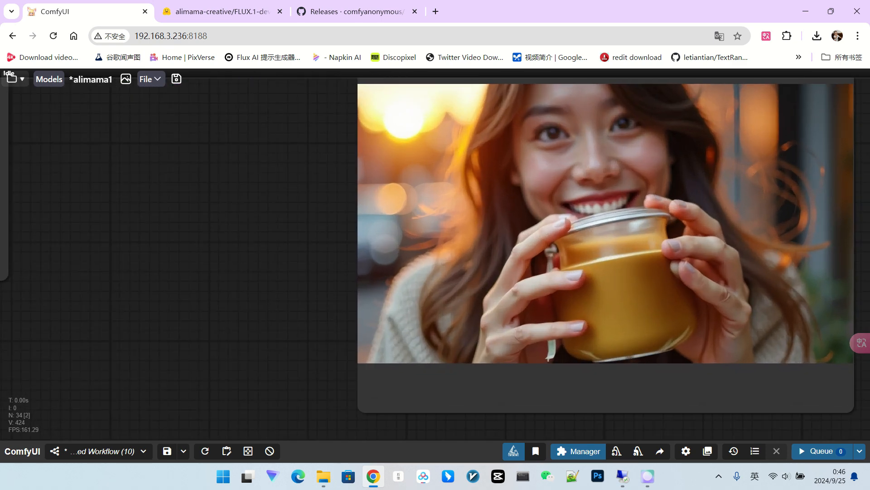
pyautogui.scroll(-5, 294, 261)
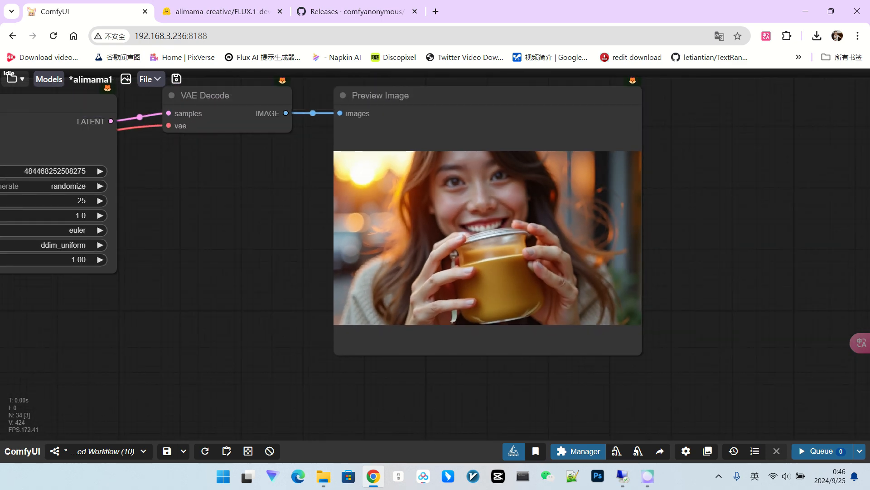
pyautogui.moveTo(294, 262); pyautogui.dragTo(448, 246)
pyautogui.scroll(-4, 386, 270)
pyautogui.moveTo(385, 270); pyautogui.dragTo(533, 266)
pyautogui.scroll(-2, 464, 274)
pyautogui.scroll(-5, 621, 295)
pyautogui.hotkey('ctrl', 'Return')
# Follow the inpainting KSampler's run and inspect the newly repainted picture in the branch's Preview Image node.
pyautogui.scroll(2, 731, 250)
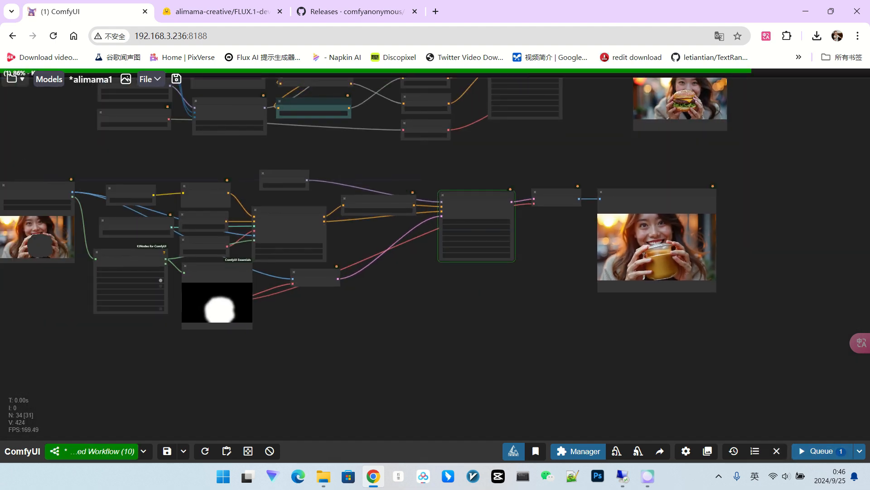
pyautogui.scroll(6, 730, 249)
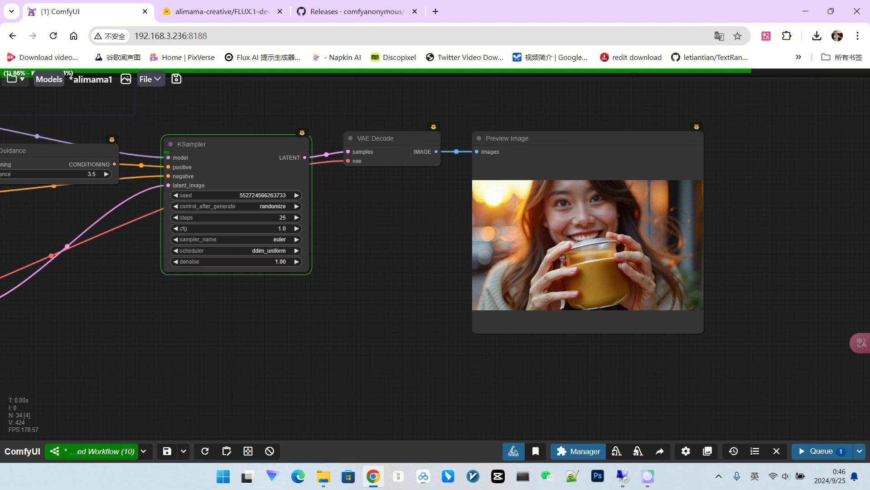
pyautogui.scroll(-1, 731, 249)
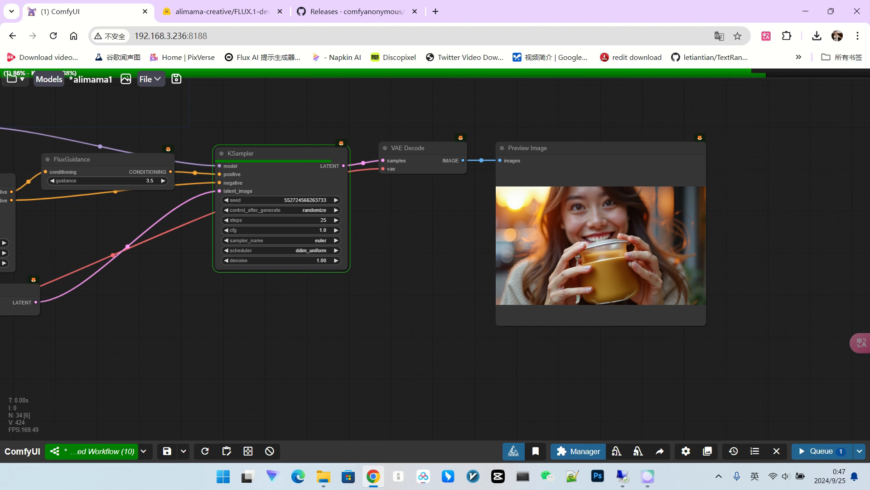
pyautogui.scroll(8, 732, 238)
pyautogui.scroll(2, 474, 295)
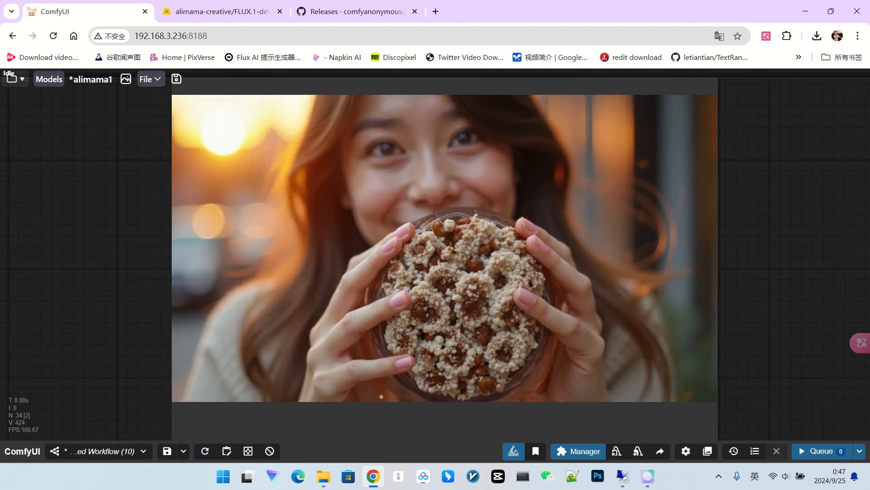
pyautogui.scroll(-4, 478, 290)
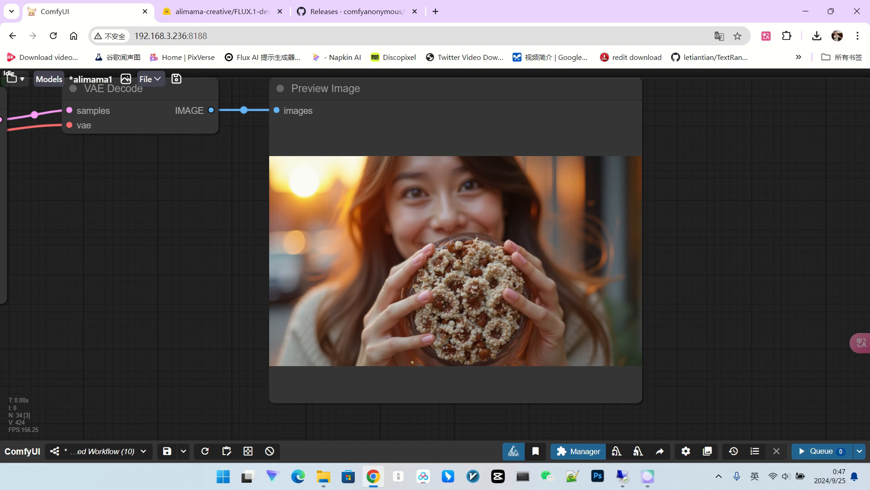
# Replace the inpainting branch's positive prompt with "a bunch of flowers".
pyautogui.scroll(-5, 688, 301)
pyautogui.moveTo(404, 330); pyautogui.dragTo(698, 304)
pyautogui.scroll(-2, 699, 305)
pyautogui.scroll(8, 190, 247)
pyautogui.moveTo(317, 102); pyautogui.dragTo(352, 107)
pyautogui.click(456, 175)
pyautogui.write('a bunch of flowers')
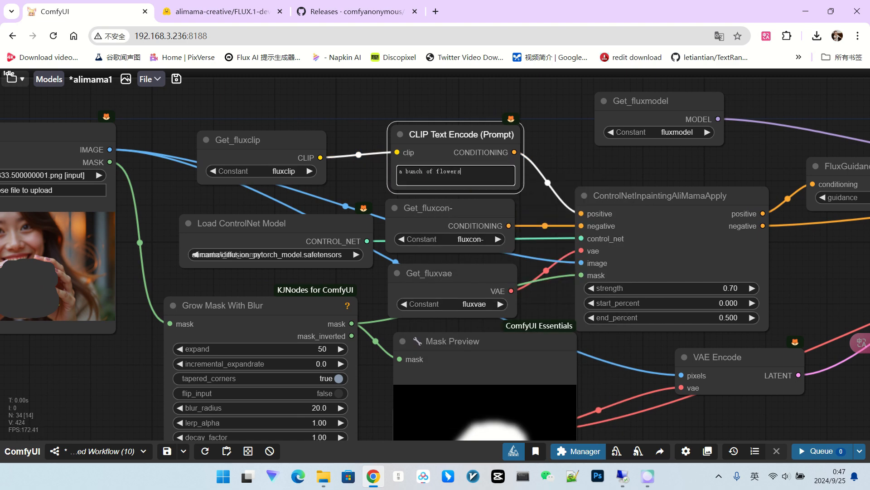
# Queue the workflow with the flowers prompt and inspect the repainted picture in Preview Image.
pyautogui.scroll(-3, 500, 164)
pyautogui.moveTo(199, 297); pyautogui.dragTo(100, 294)
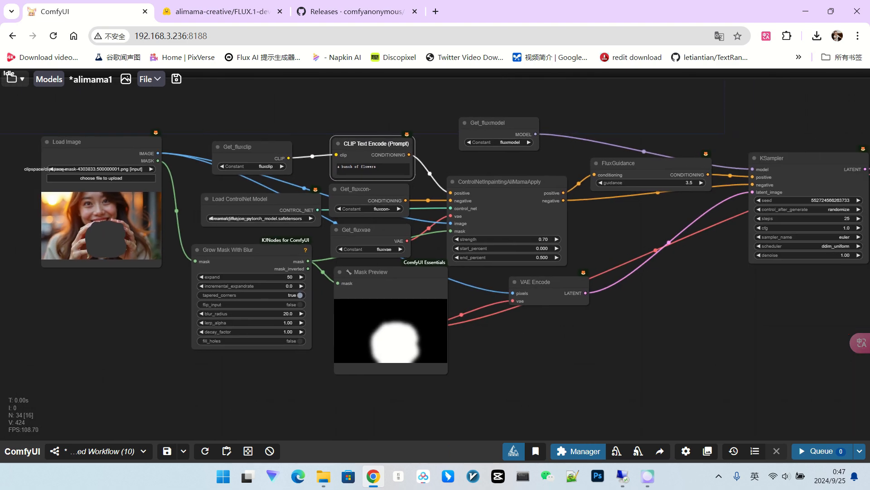
pyautogui.scroll(-2, 99, 294)
pyautogui.click(821, 450)
pyautogui.moveTo(634, 327); pyautogui.dragTo(485, 320)
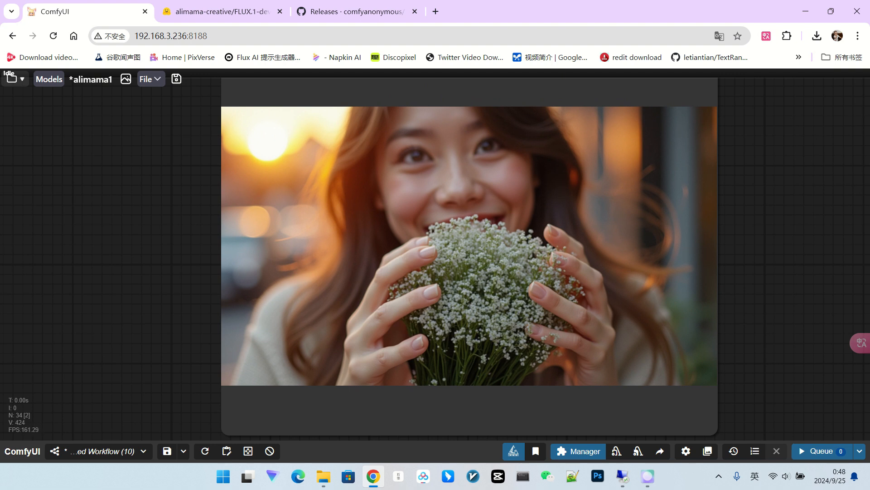
pyautogui.scroll(-3, 504, 285)
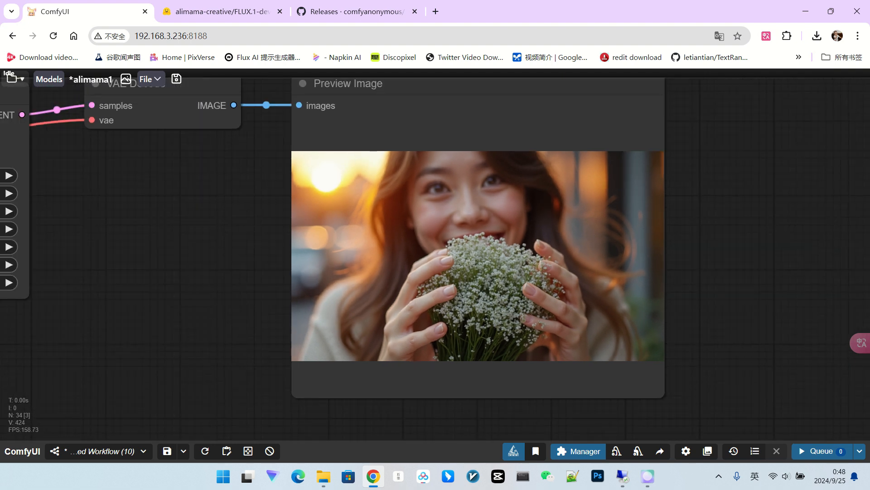
# Change the inpainting branch's positive prompt to "a camera".
pyautogui.scroll(-10, 536, 294)
pyautogui.moveTo(318, 345); pyautogui.dragTo(751, 322)
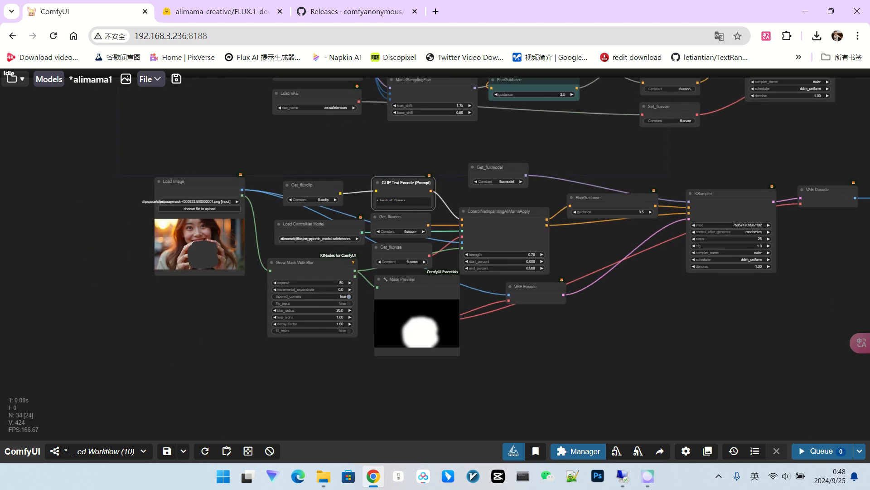
pyautogui.click(439, 197)
pyautogui.scroll(10, 439, 197)
pyautogui.moveTo(286, 205); pyautogui.dragTo(353, 205)
pyautogui.write('camera')
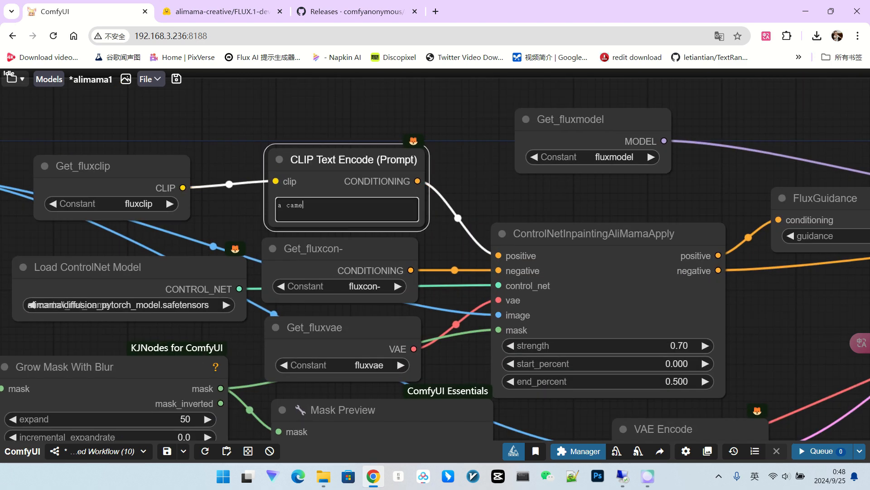
# Queue the workflow with the camera prompt and inspect the repainted picture in Preview Image.
pyautogui.scroll(-10, 408, 186)
pyautogui.click(822, 451)
pyautogui.moveTo(513, 322); pyautogui.dragTo(454, 317)
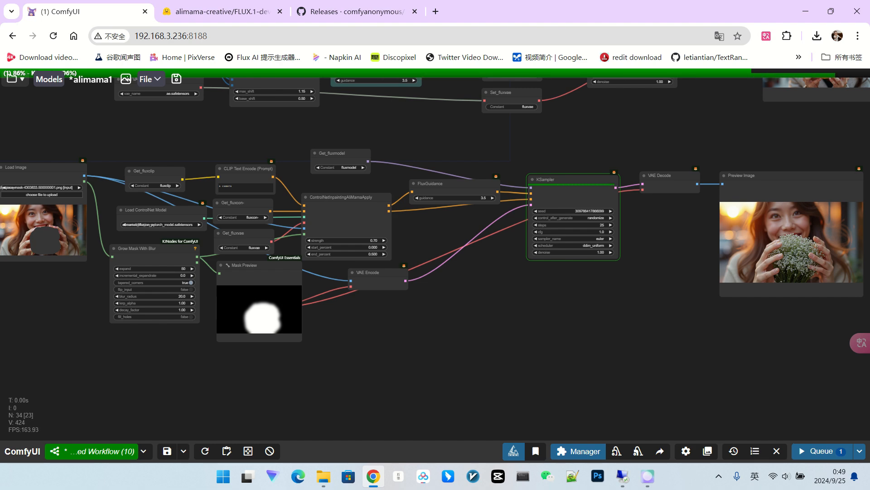
pyautogui.scroll(5, 791, 241)
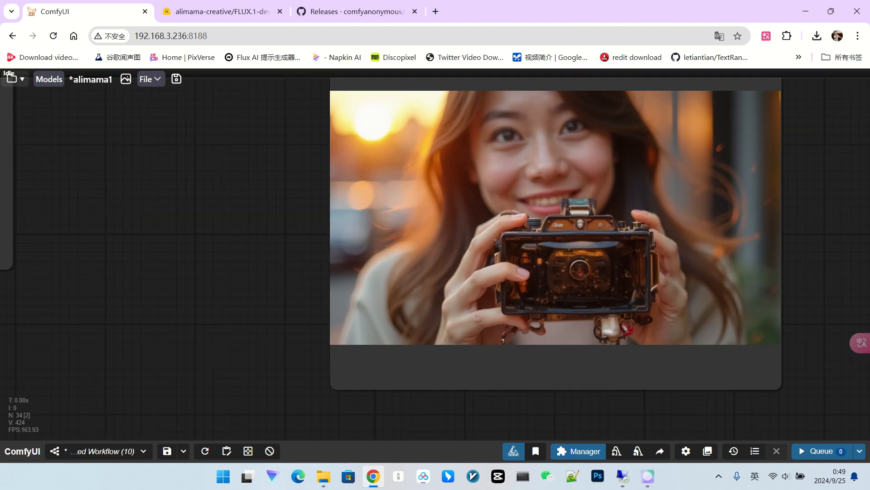
# Change the inpainting branch's positive prompt to "a cute cat".
pyautogui.scroll(-12, 609, 248)
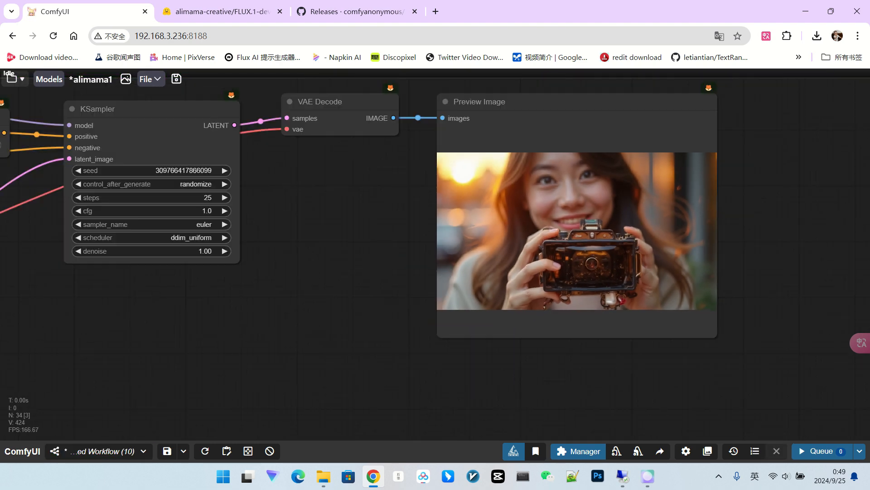
pyautogui.moveTo(27, 154); pyautogui.dragTo(417, 154)
pyautogui.scroll(7, 417, 155)
pyautogui.scroll(4, 483, 261)
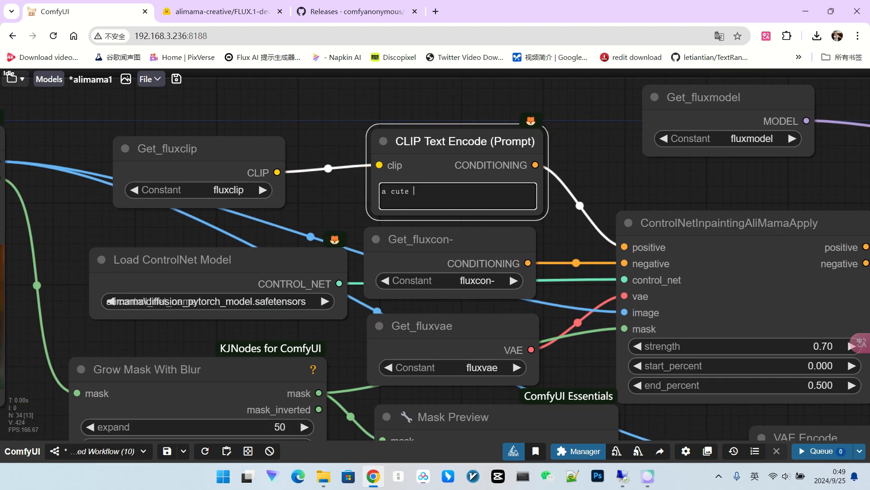
pyautogui.write('cat')
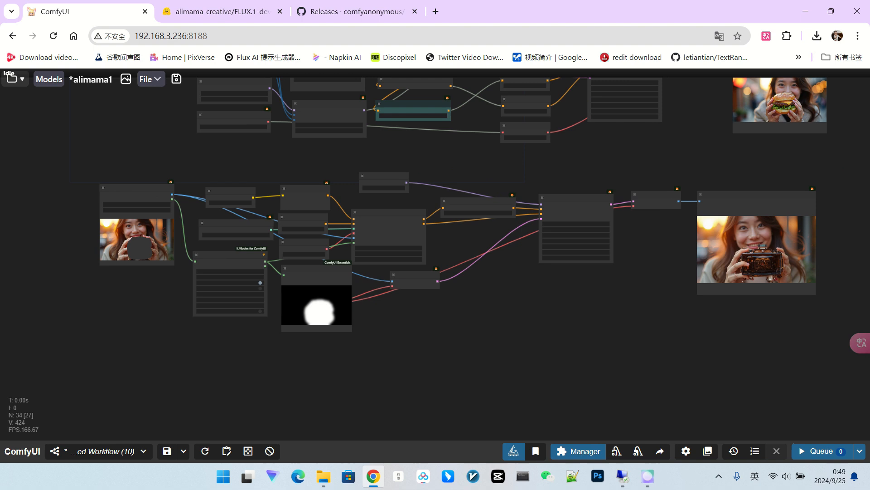
# Queue the workflow with the cat prompt and examine the repainted area between the hands up close.
pyautogui.hotkey('ctrl', 'Return')
pyautogui.scroll(3, 476, 305)
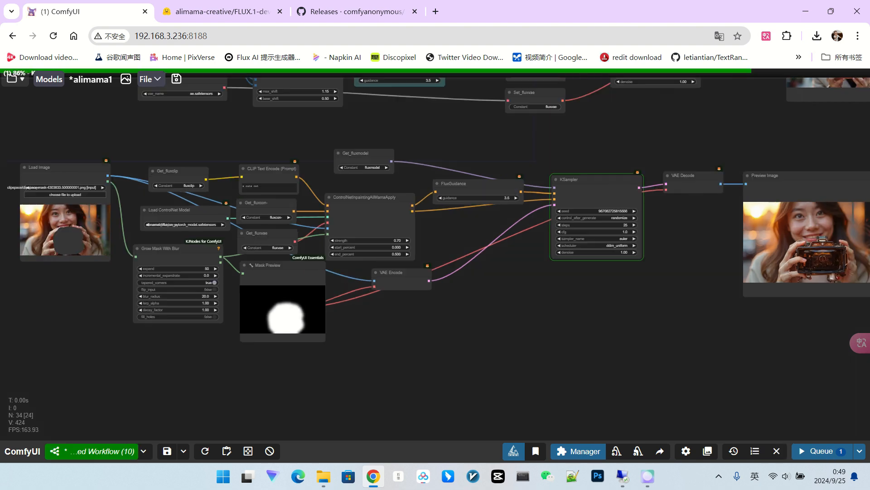
pyautogui.scroll(-2, 476, 304)
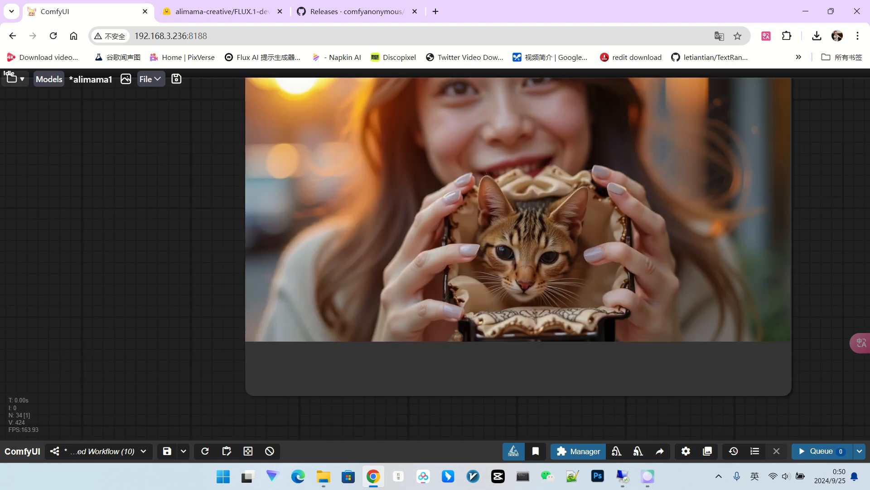
pyautogui.scroll(2, 614, 287)
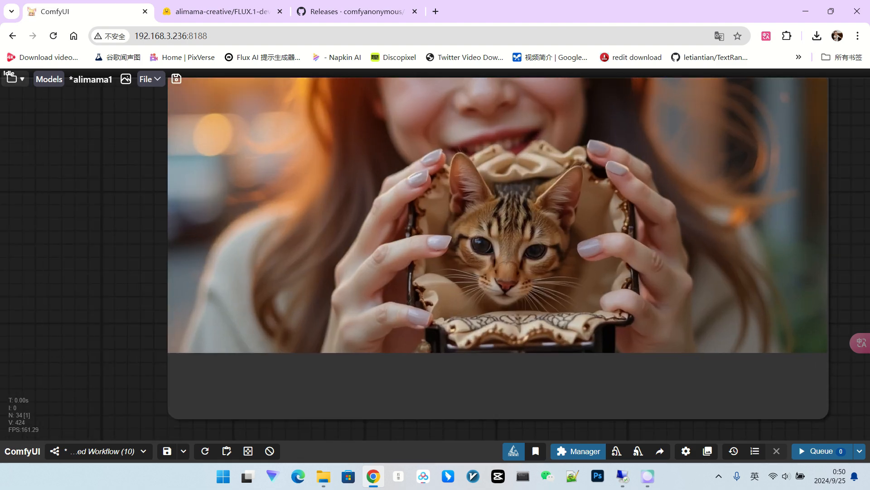
pyautogui.scroll(-1, 467, 228)
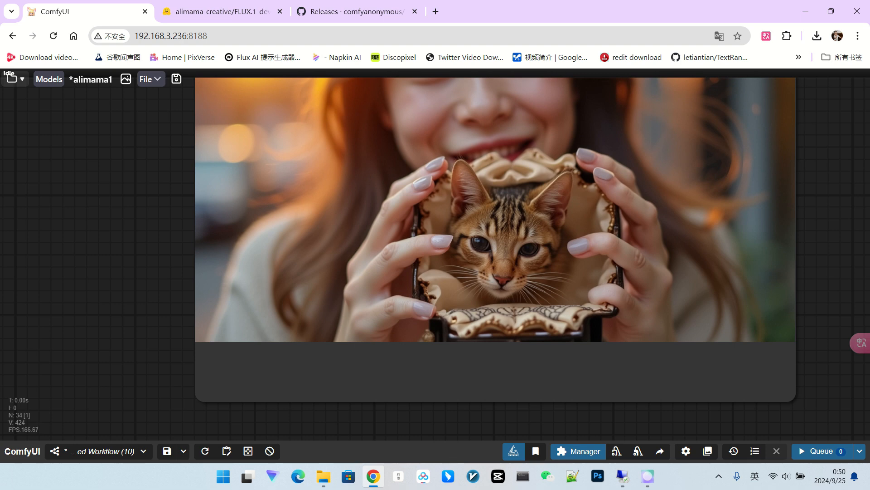
pyautogui.scroll(-4, 547, 245)
pyautogui.scroll(-12, 548, 245)
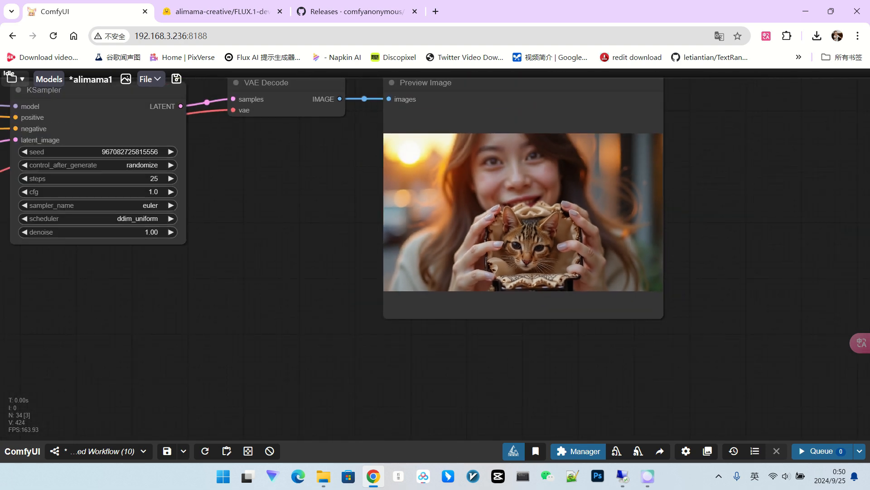
# Review the inpainting branch from its Preview Image result back to the masked source picture in Load Image.
pyautogui.moveTo(408, 308); pyautogui.dragTo(563, 345)
pyautogui.scroll(5, 698, 276)
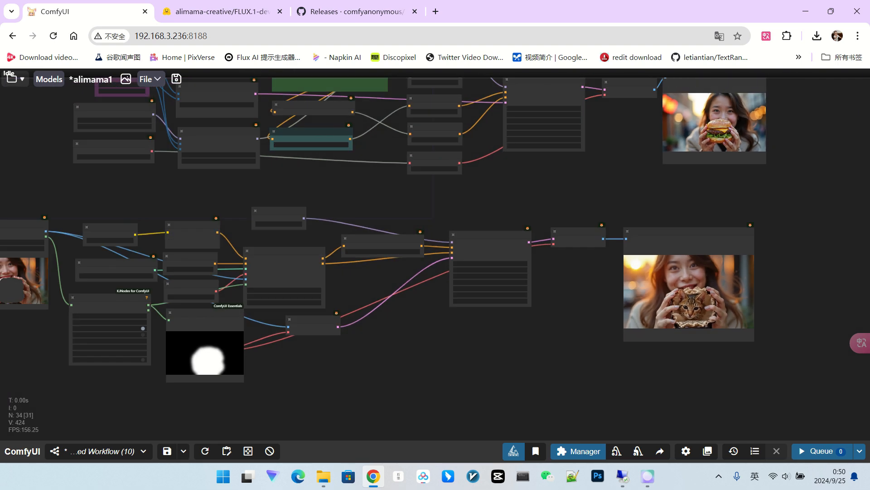
pyautogui.scroll(3, 839, 249)
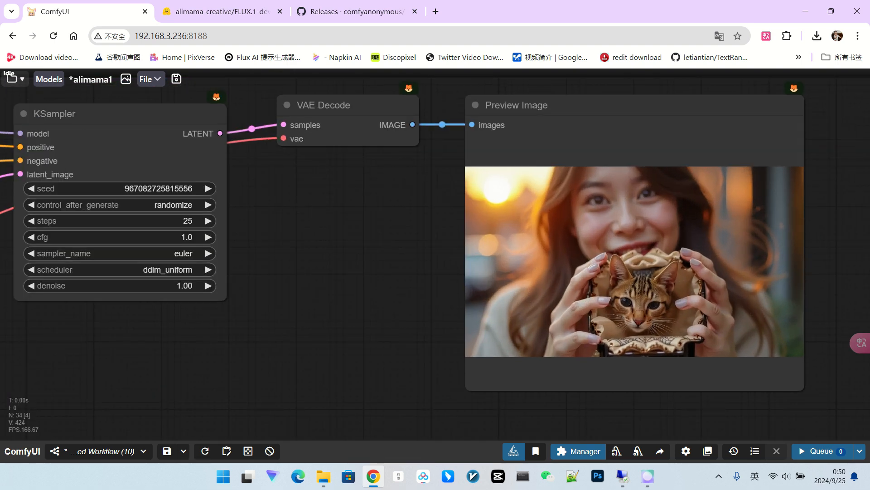
pyautogui.moveTo(839, 248); pyautogui.dragTo(763, 244)
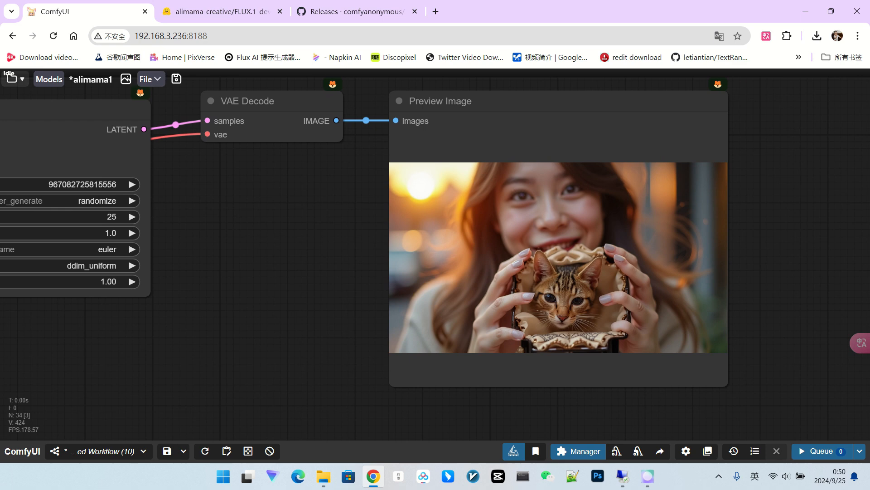
pyautogui.scroll(-7, 762, 243)
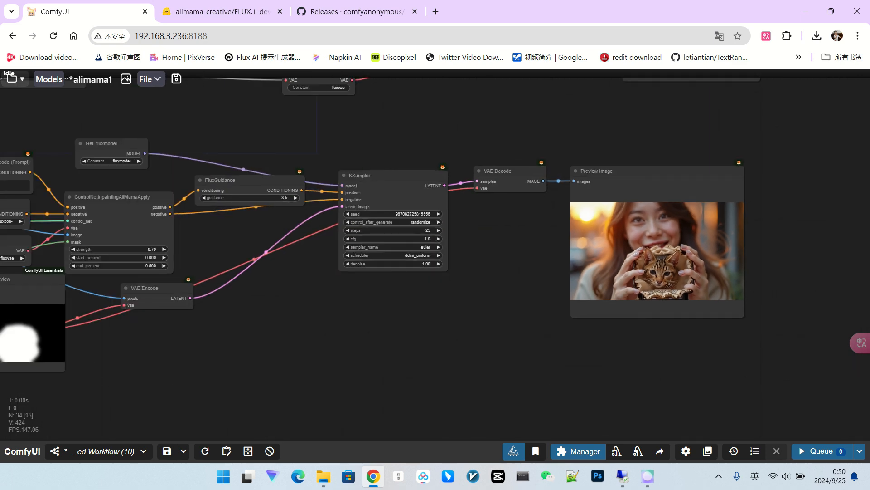
pyautogui.moveTo(589, 340); pyautogui.dragTo(839, 335)
pyautogui.moveTo(408, 354); pyautogui.dragTo(567, 343)
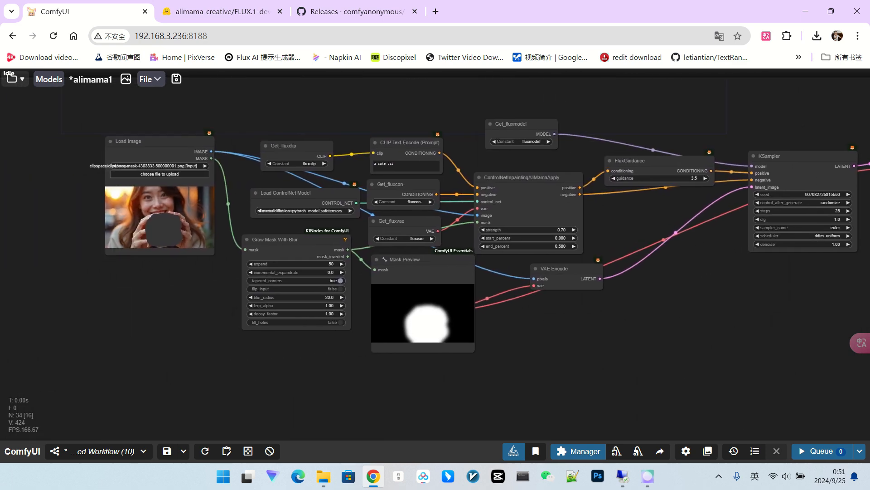
pyautogui.scroll(9, 99, 238)
pyautogui.scroll(5, 125, 235)
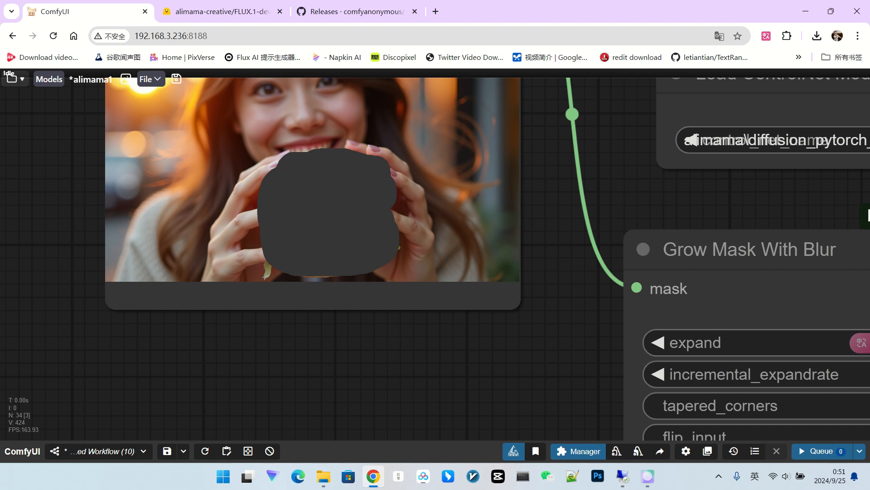
pyautogui.scroll(-5, 426, 252)
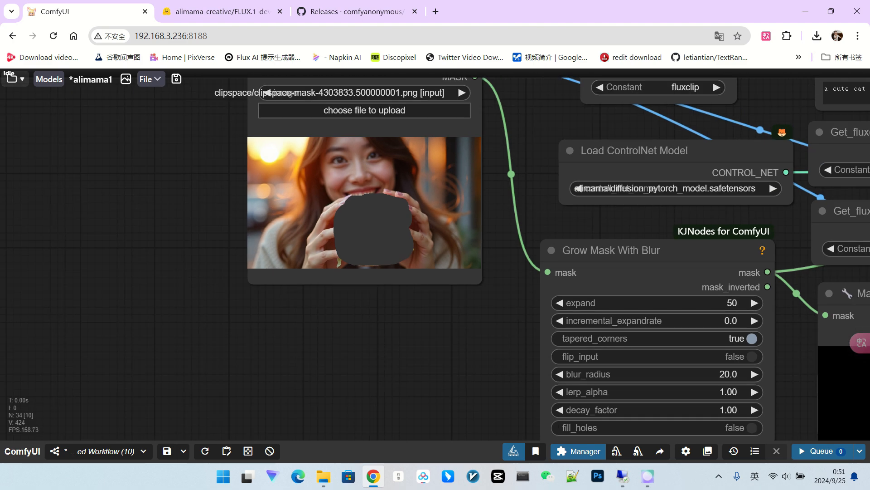
# Replace the Load Image picture with the one of the long-haired woman beside a train on a station platform.
pyautogui.moveTo(549, 235); pyautogui.dragTo(425, 248)
pyautogui.scroll(-3, 426, 249)
pyautogui.click(272, 155)
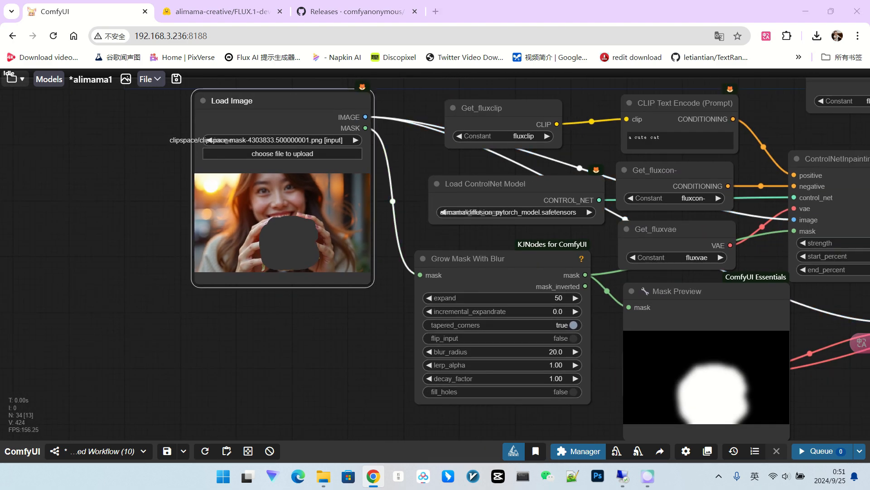
pyautogui.doubleClick(195, 107)
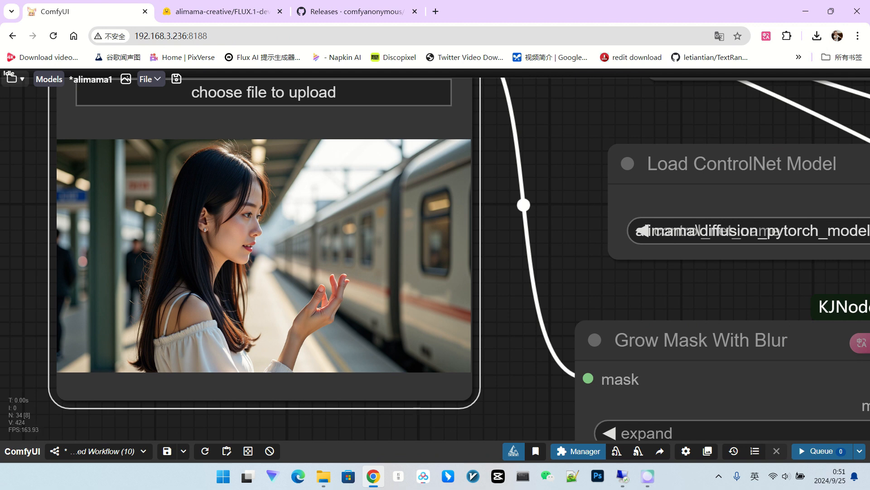
# Mask the area around the woman's raised hand in the Load Image picture with an enlarged brush and save it to the node.
pyautogui.rightClick(332, 215)
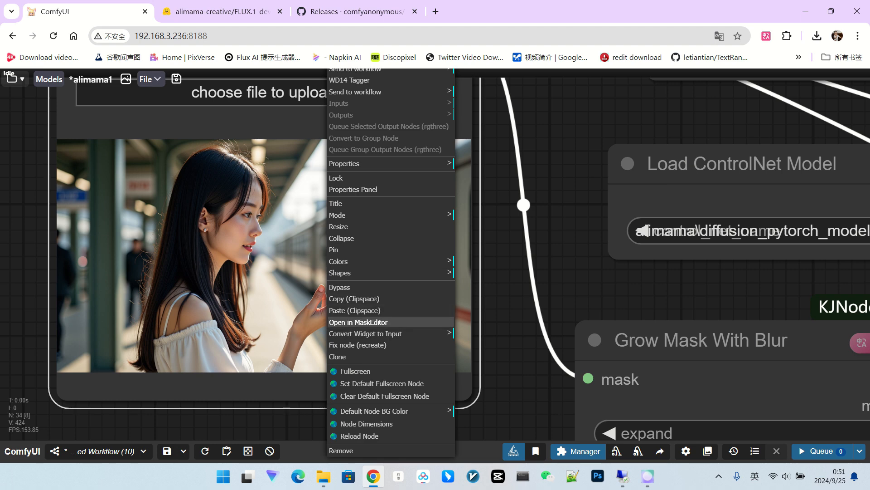
pyautogui.click(359, 322)
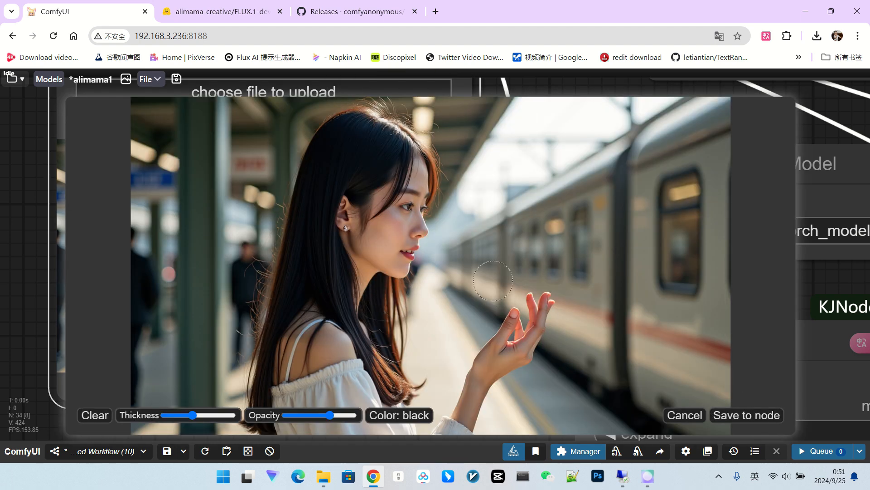
pyautogui.scroll(5, 535, 299)
pyautogui.moveTo(553, 275)
pyautogui.mouseDown()
pyautogui.moveTo(523, 290)
pyautogui.moveTo(576, 328)
pyautogui.moveTo(562, 282)
pyautogui.moveTo(539, 310)
pyautogui.moveTo(563, 242)
pyautogui.moveTo(530, 288)
pyautogui.moveTo(562, 270)
pyautogui.moveTo(530, 306)
pyautogui.mouseUp()
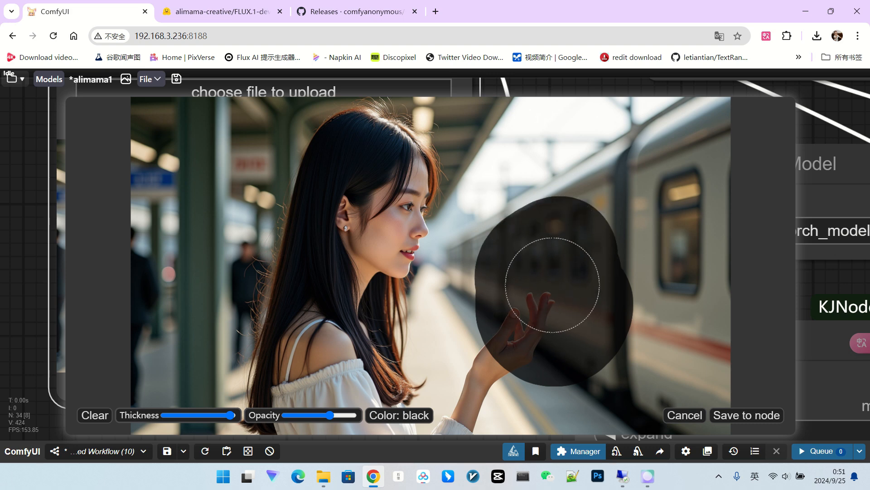
pyautogui.click(747, 414)
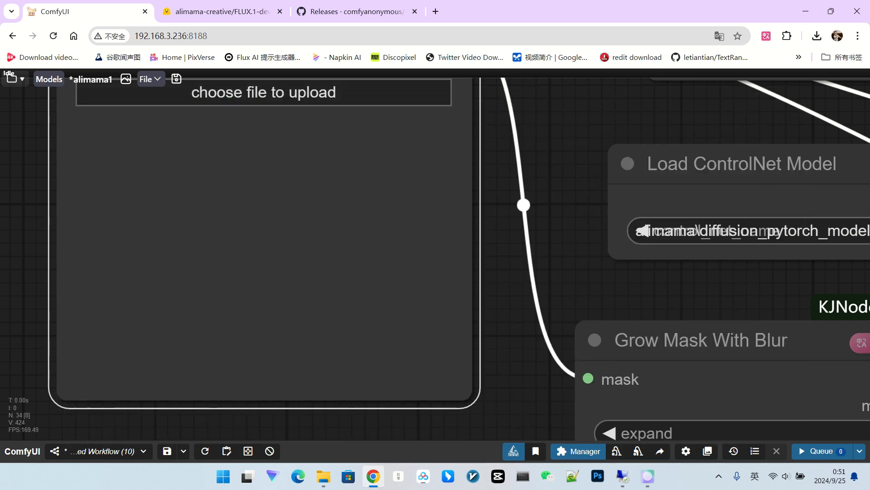
# Queue the workflow with the new masked picture and examine the repainted area at the woman's hand in Preview Image.
pyautogui.scroll(-10, 453, 326)
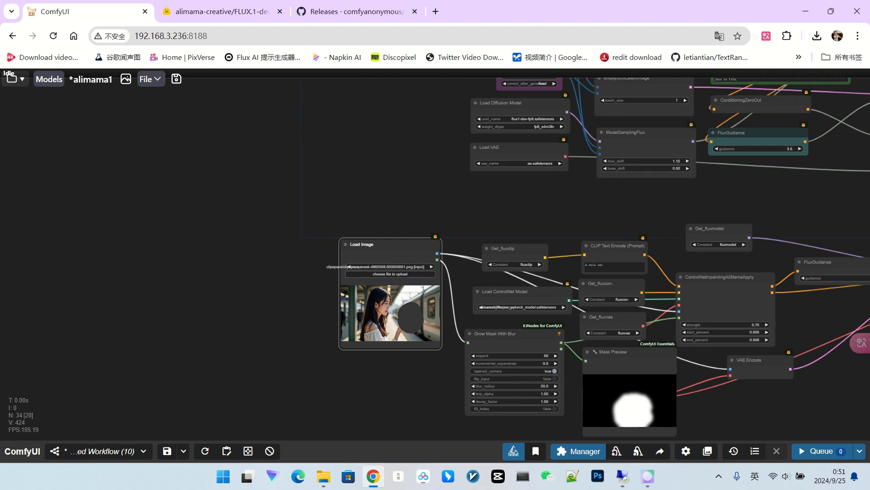
pyautogui.moveTo(499, 204); pyautogui.dragTo(205, 165)
pyautogui.hotkey('ctrl', 'Return')
pyautogui.scroll(-1, 436, 254)
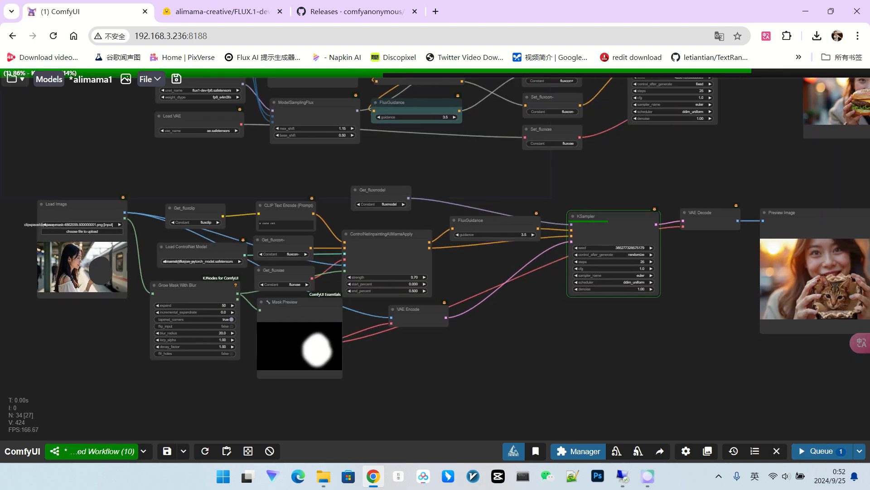
pyautogui.scroll(-1, 59, 305)
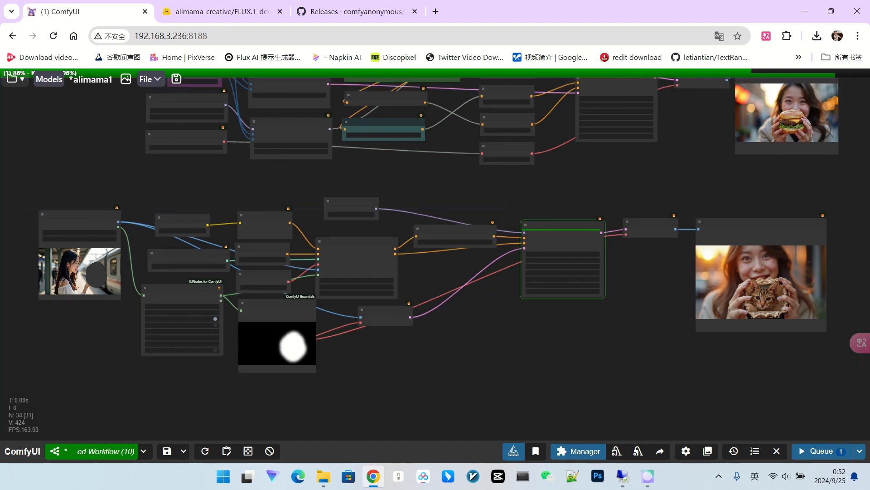
pyautogui.scroll(9, 834, 275)
pyautogui.scroll(3, 852, 299)
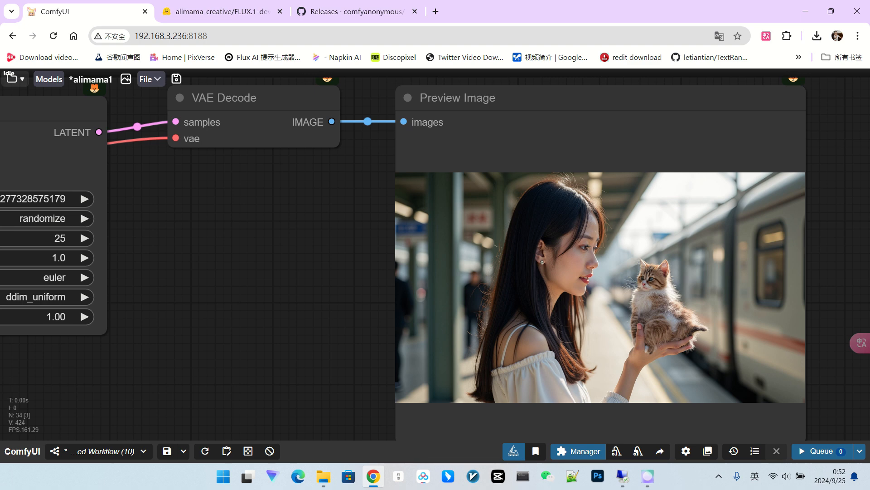
pyautogui.scroll(-4, 665, 306)
pyautogui.scroll(4, 687, 334)
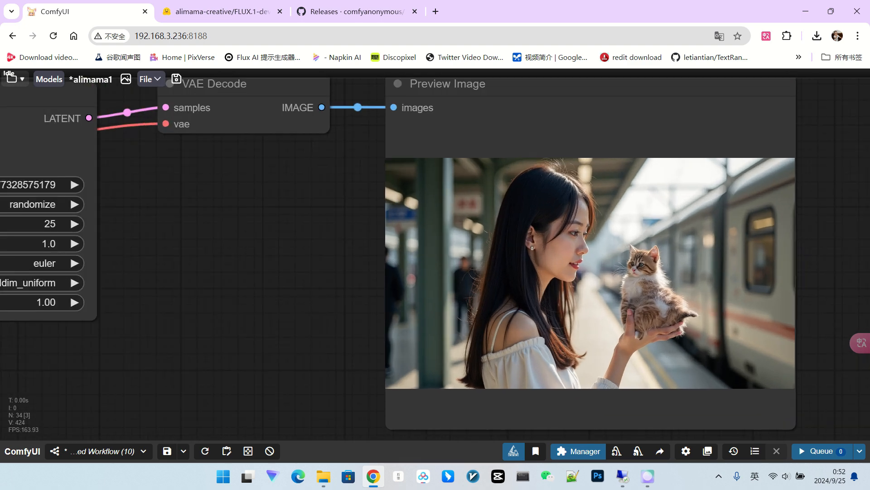
pyautogui.scroll(-5, 590, 272)
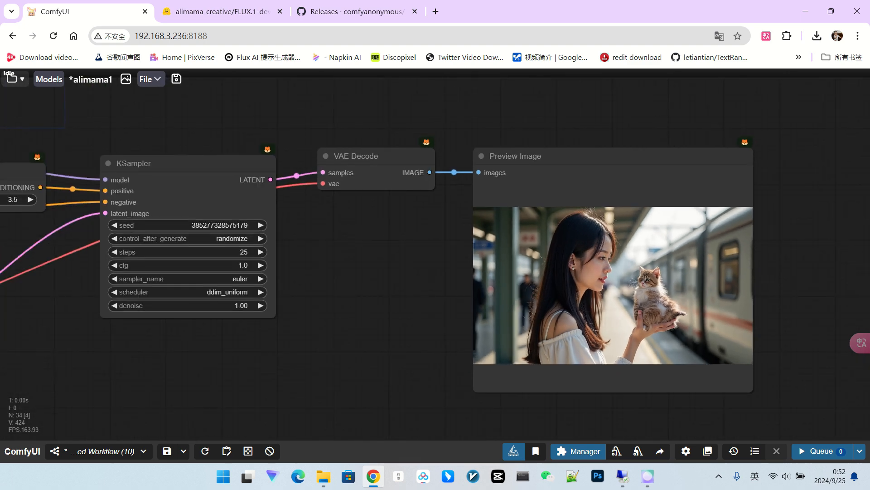
# Change the inpainting branch's positive prompt to "a bunch of flower".
pyautogui.scroll(-1, 469, 298)
pyautogui.moveTo(358, 345); pyautogui.dragTo(754, 291)
pyautogui.scroll(-4, 632, 300)
pyautogui.scroll(7, 241, 220)
pyautogui.moveTo(476, 162); pyautogui.dragTo(442, 161)
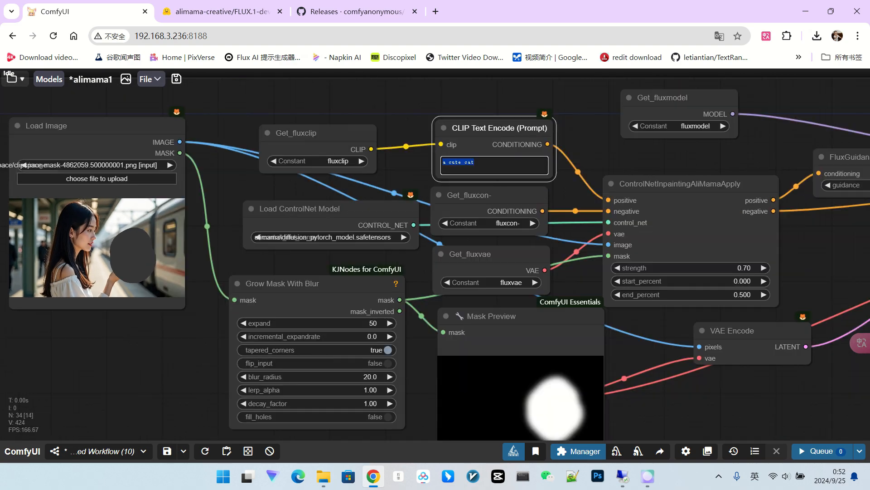
pyautogui.write('a bunch of flower')
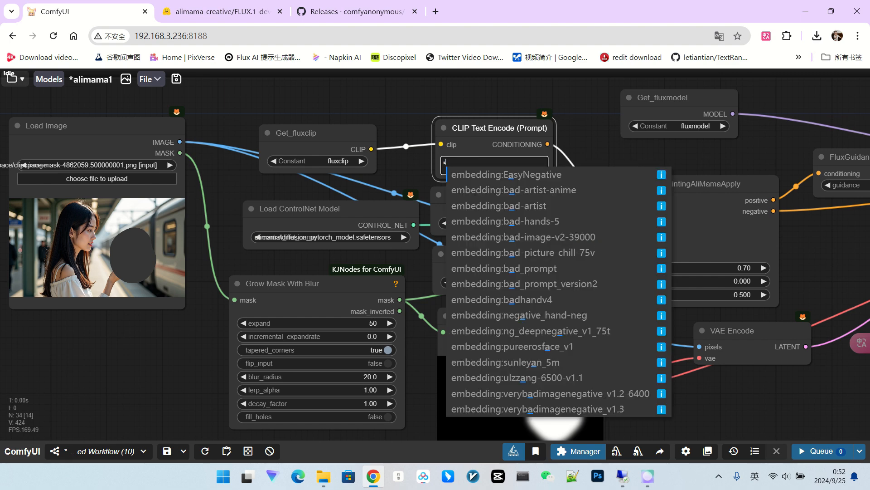
# Queue the workflow with the flower prompt and examine the repainted hand area up close.
pyautogui.scroll(-6, 181, 210)
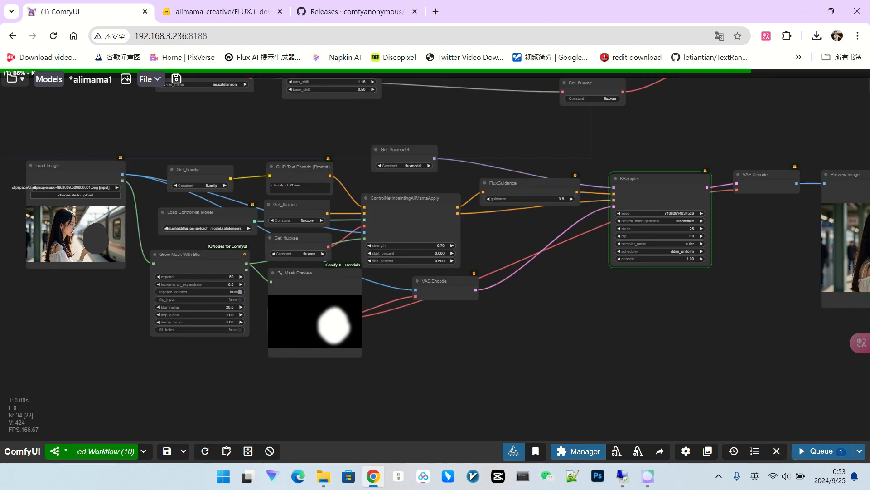
pyautogui.scroll(-3, 60, 155)
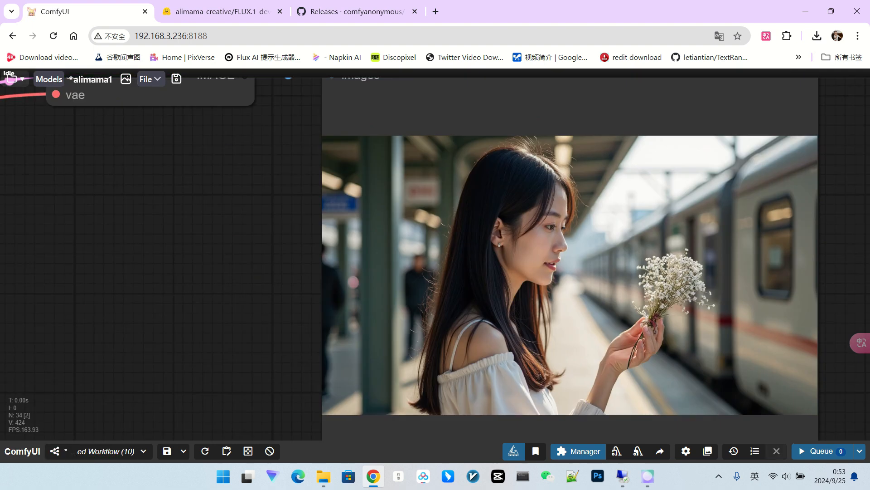
pyautogui.scroll(-8, 672, 259)
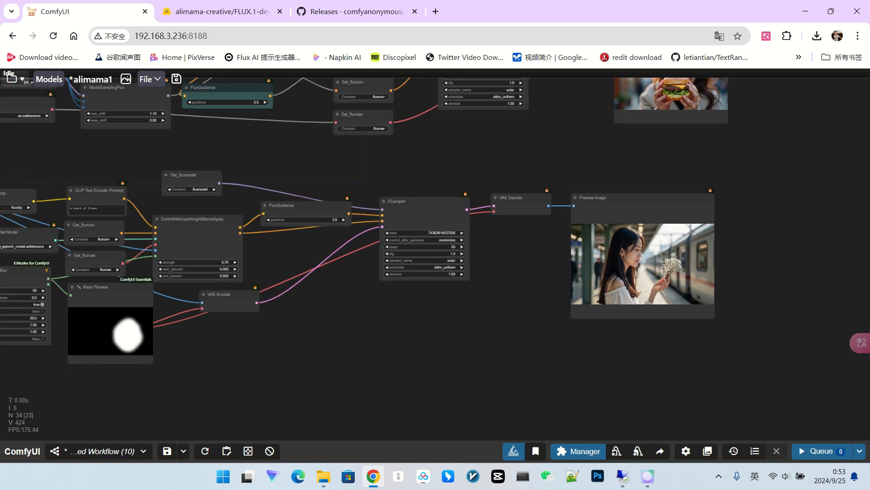
# Review the inpainting branch's masked source picture, prompt, Grow Mask With Blur settings and ControlNet nodes.
pyautogui.moveTo(487, 304); pyautogui.dragTo(688, 295)
pyautogui.scroll(-1, 603, 299)
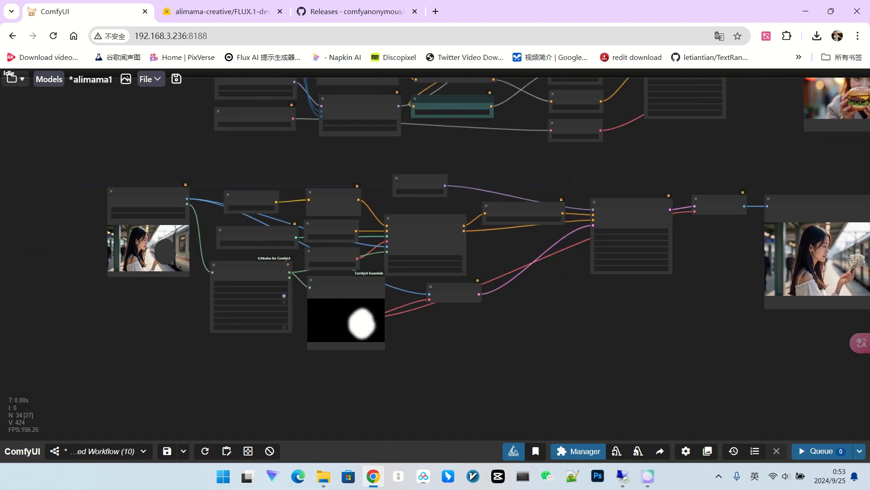
pyautogui.scroll(4, 186, 257)
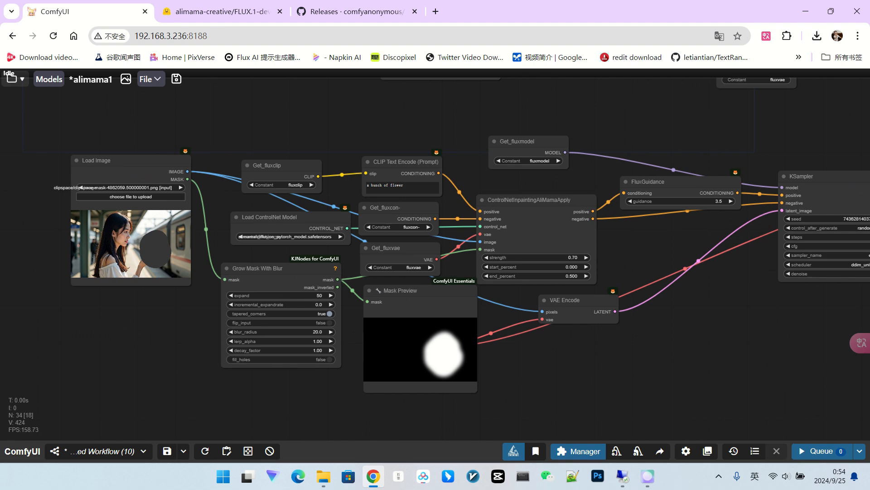
pyautogui.scroll(-3, 282, 286)
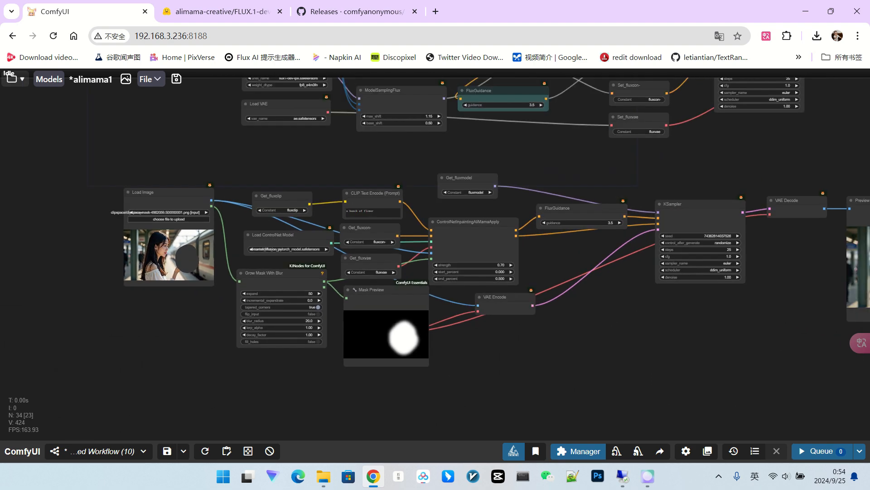
pyautogui.scroll(8, 114, 263)
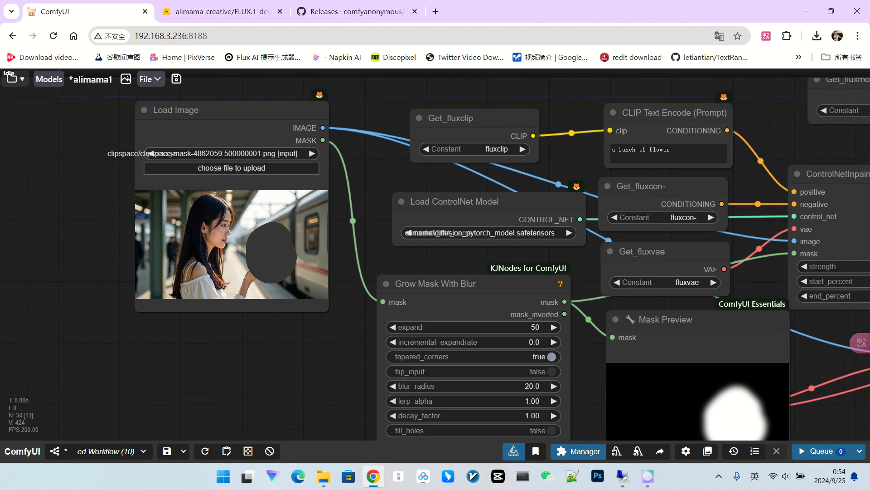
pyautogui.scroll(-2, 280, 258)
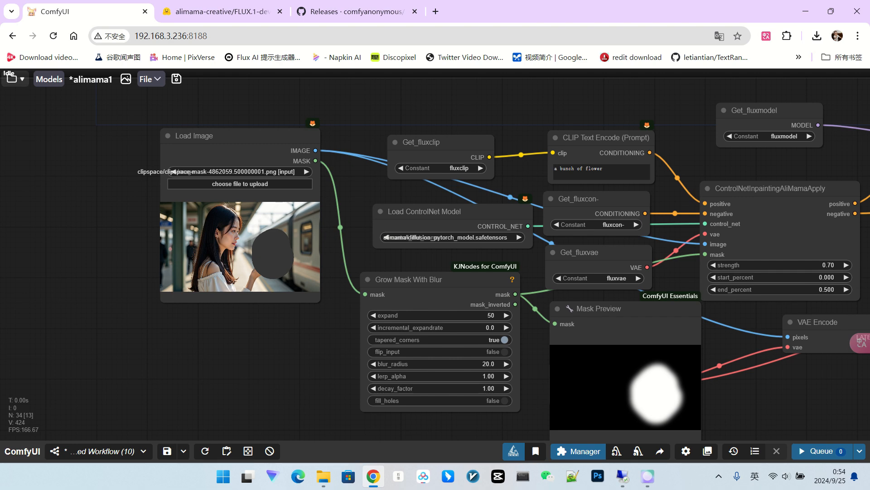
pyautogui.scroll(-3, 280, 259)
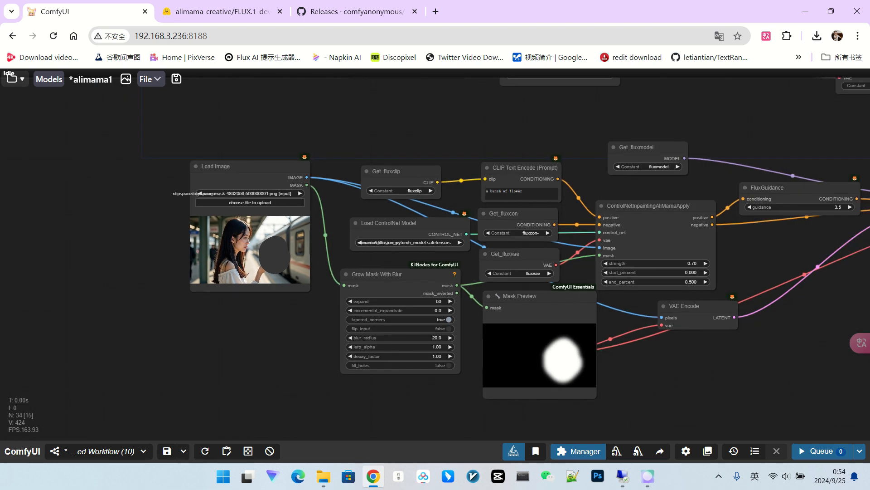
pyautogui.scroll(3, 280, 258)
pyautogui.scroll(-2, 282, 262)
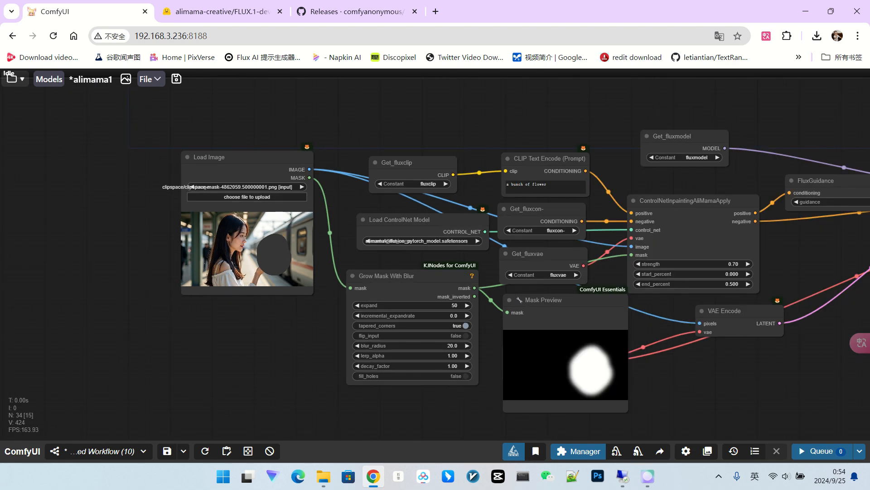
# Compare the flower result in Preview Image with the masked source picture in Load Image.
pyautogui.scroll(-4, 701, 382)
pyautogui.moveTo(700, 381); pyautogui.dragTo(249, 347)
pyautogui.scroll(9, 726, 273)
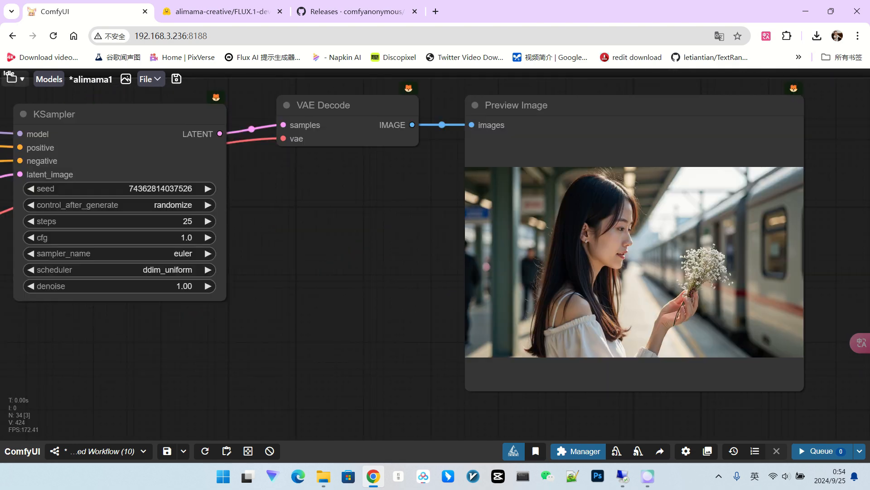
pyautogui.scroll(-10, 726, 273)
pyautogui.moveTo(385, 354); pyautogui.dragTo(596, 343)
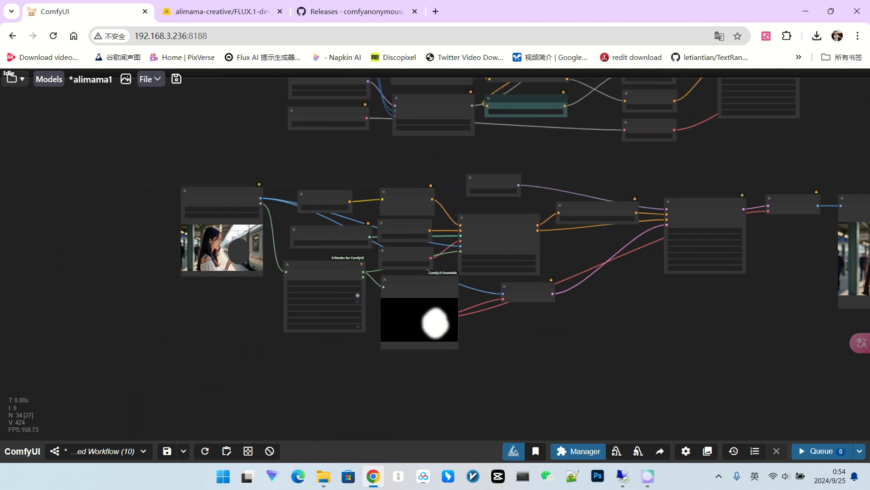
pyautogui.scroll(7, 181, 221)
pyautogui.scroll(4, 303, 277)
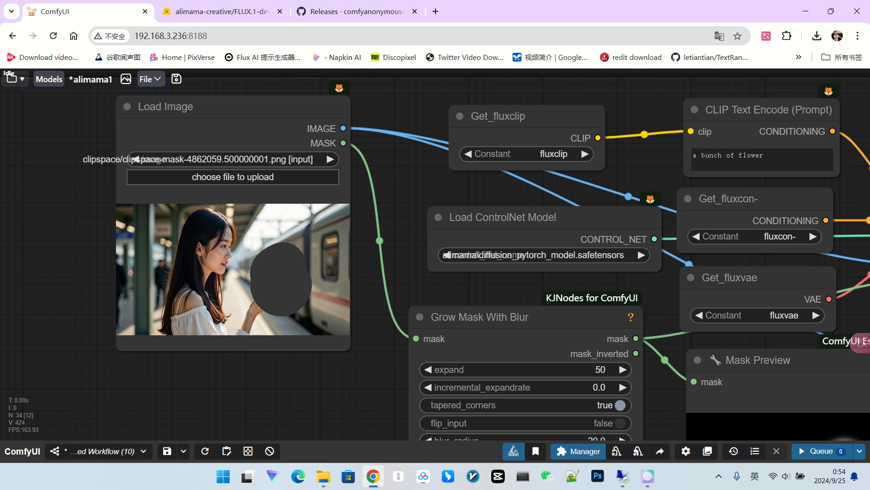
pyautogui.scroll(-5, 299, 273)
pyautogui.scroll(-2, 301, 273)
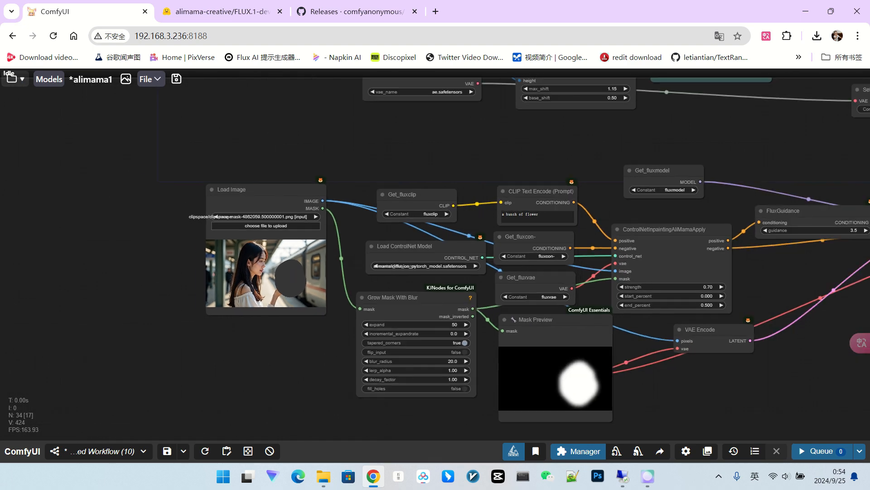
# Examine how the Load Image mask passes through Grow Mask With Blur to Mask Preview and ControlNetInpaintingAliMamaApply.
pyautogui.scroll(4, 544, 372)
pyautogui.moveTo(662, 401); pyautogui.dragTo(652, 360)
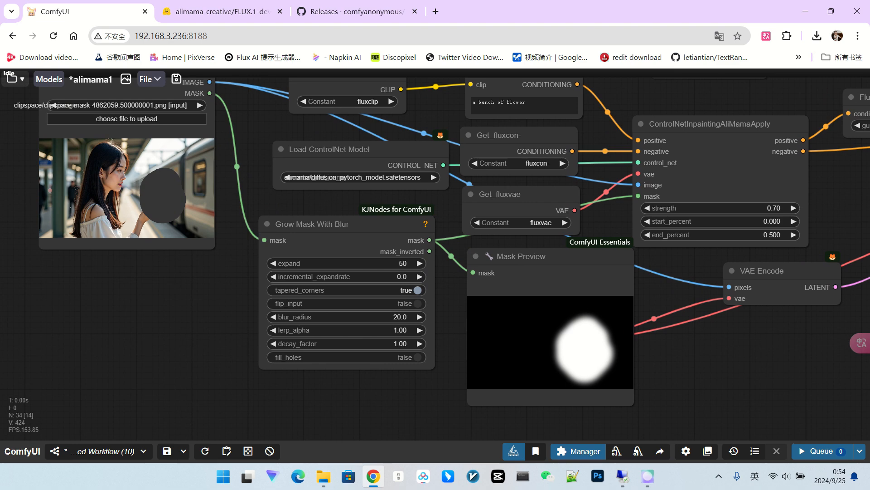
pyautogui.scroll(-2, 173, 316)
pyautogui.moveTo(173, 316); pyautogui.dragTo(184, 344)
pyautogui.scroll(-1, 184, 343)
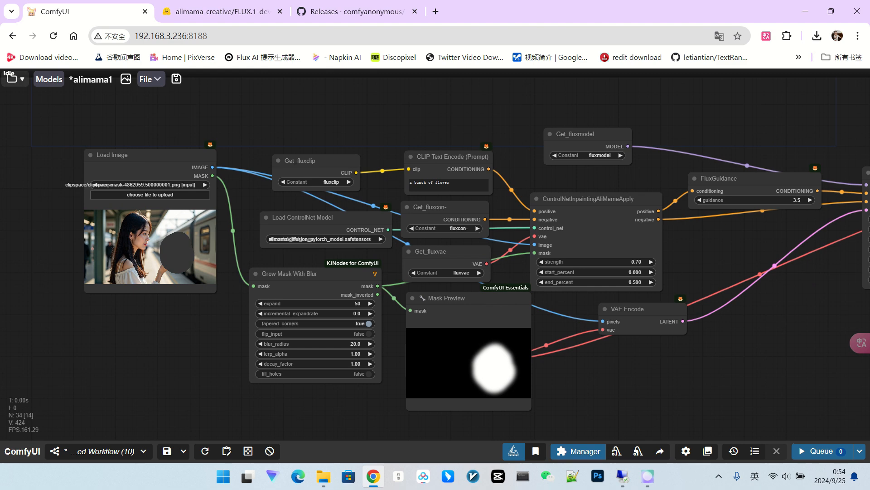
pyautogui.moveTo(196, 306); pyautogui.dragTo(193, 318)
pyautogui.scroll(2, 192, 318)
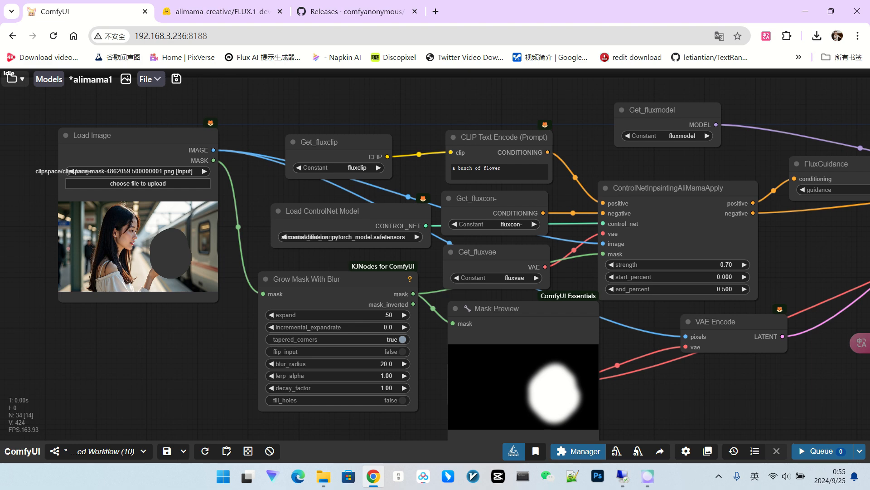
# Redraw the Load Image mask as a larger area from the woman's fingers up across the train and save it to the node.
pyautogui.scroll(7, 122, 241)
pyautogui.rightClick(182, 241)
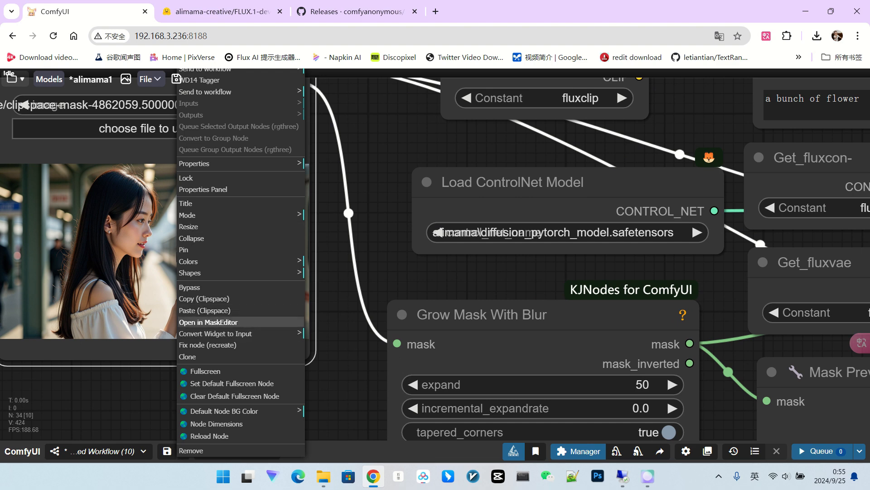
pyautogui.click(208, 321)
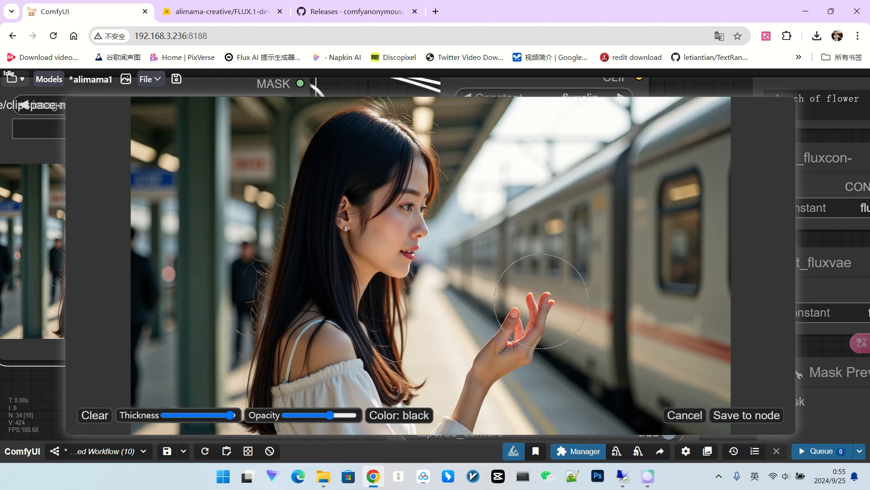
pyautogui.moveTo(542, 301)
pyautogui.mouseDown()
pyautogui.moveTo(575, 272)
pyautogui.moveTo(564, 291)
pyautogui.moveTo(571, 251)
pyautogui.moveTo(572, 288)
pyautogui.moveTo(584, 225)
pyautogui.moveTo(593, 292)
pyautogui.moveTo(579, 205)
pyautogui.moveTo(598, 295)
pyautogui.moveTo(579, 210)
pyautogui.moveTo(638, 270)
pyautogui.moveTo(553, 288)
pyautogui.moveTo(554, 238)
pyautogui.mouseUp()
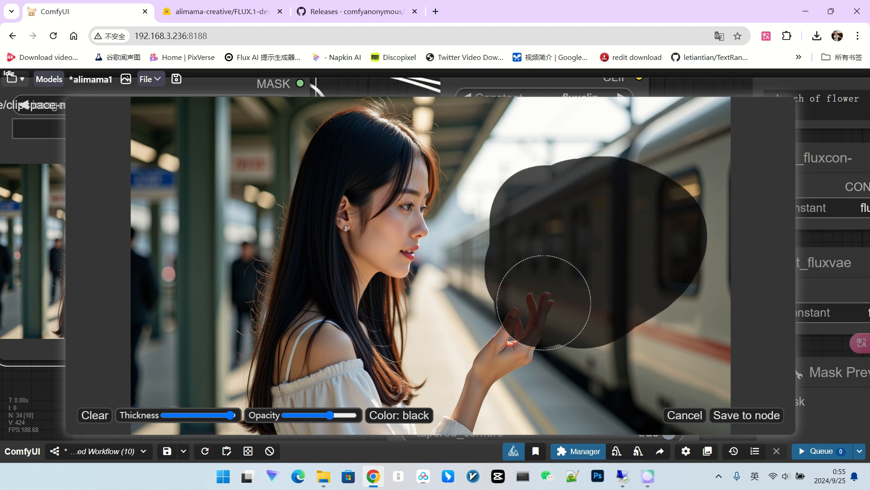
pyautogui.click(746, 415)
# Queue the workflow with the larger mask and check the expanded mask in Mask Preview.
pyautogui.scroll(-2, 421, 349)
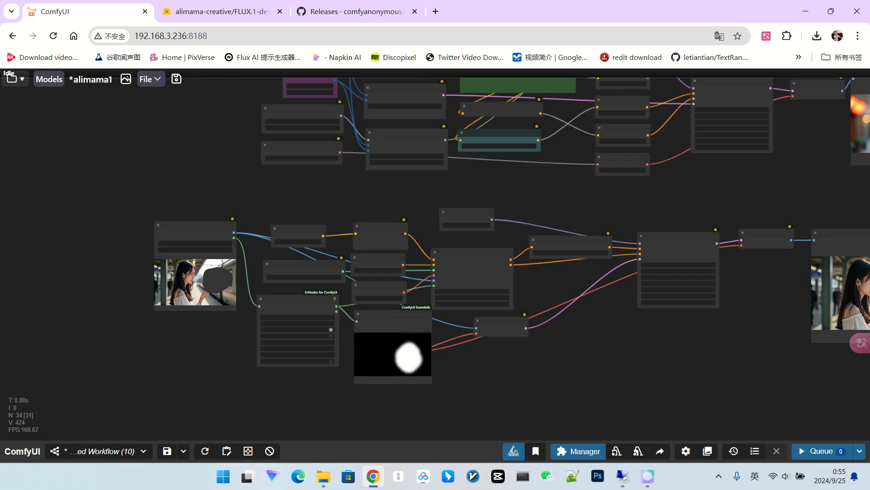
pyautogui.click(822, 450)
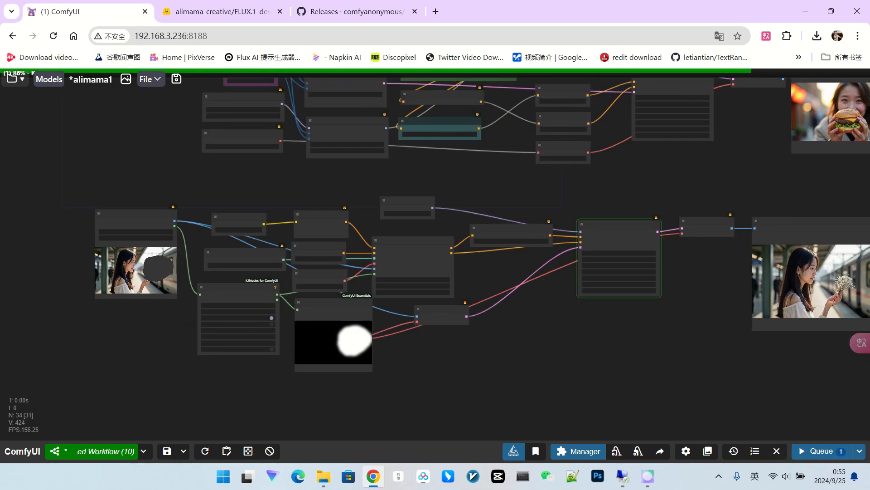
pyautogui.scroll(7, 252, 346)
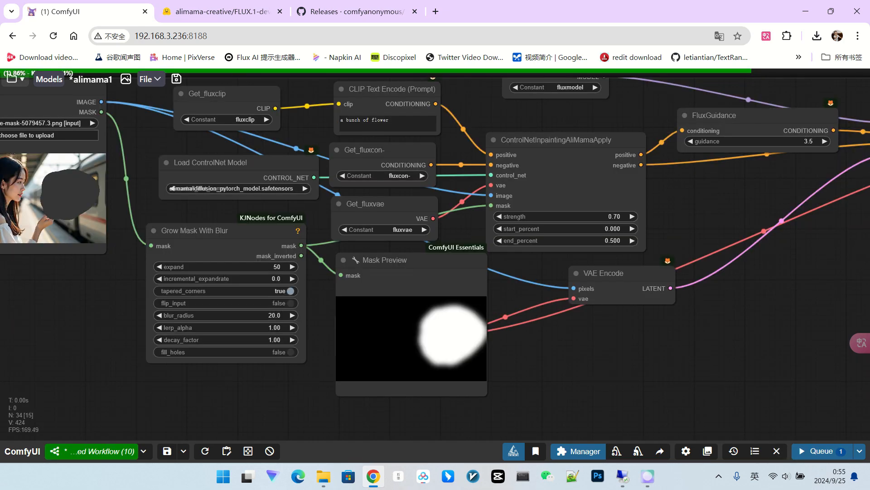
# Compare the masked source picture in Load Image with the expanded mask in Mask Preview and its connections to the sampler.
pyautogui.scroll(-1, 424, 355)
pyautogui.scroll(-3, 460, 350)
pyautogui.scroll(11, 151, 230)
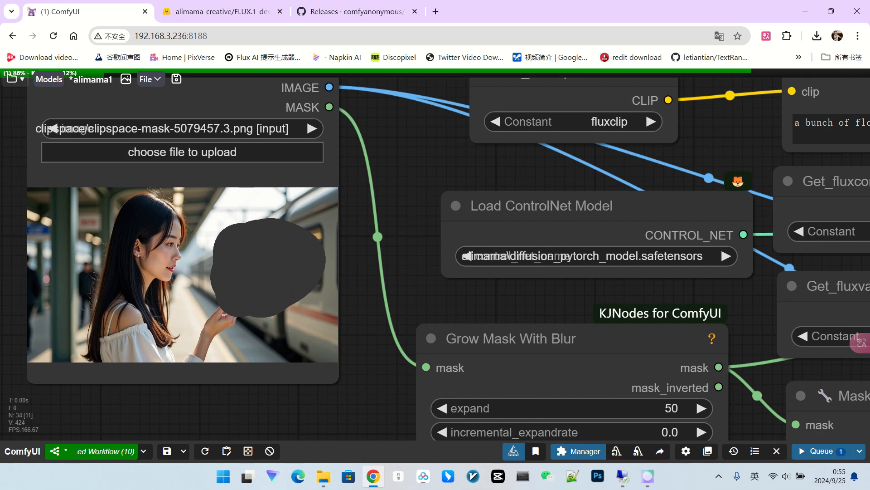
pyautogui.scroll(4, 167, 292)
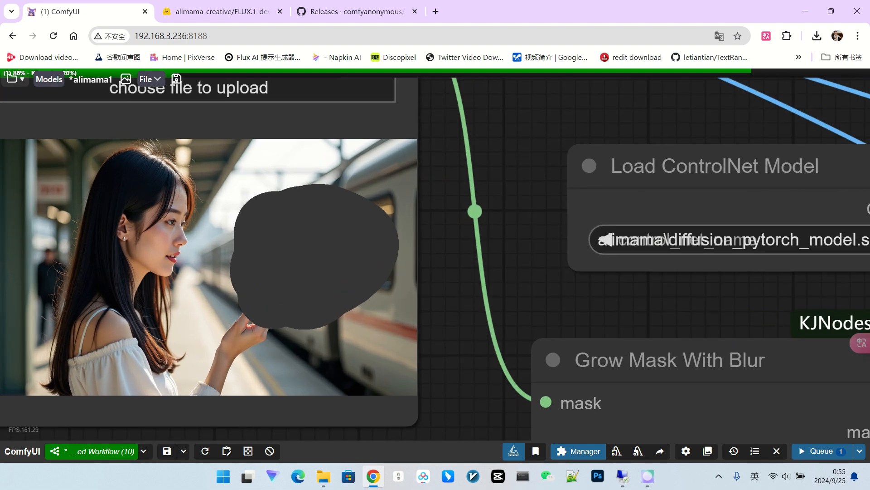
pyautogui.scroll(-18, 275, 317)
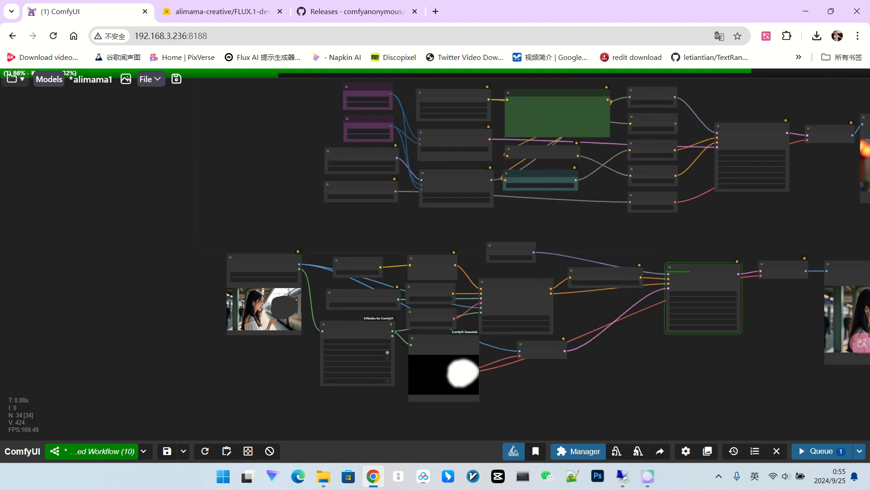
pyautogui.scroll(6, 338, 342)
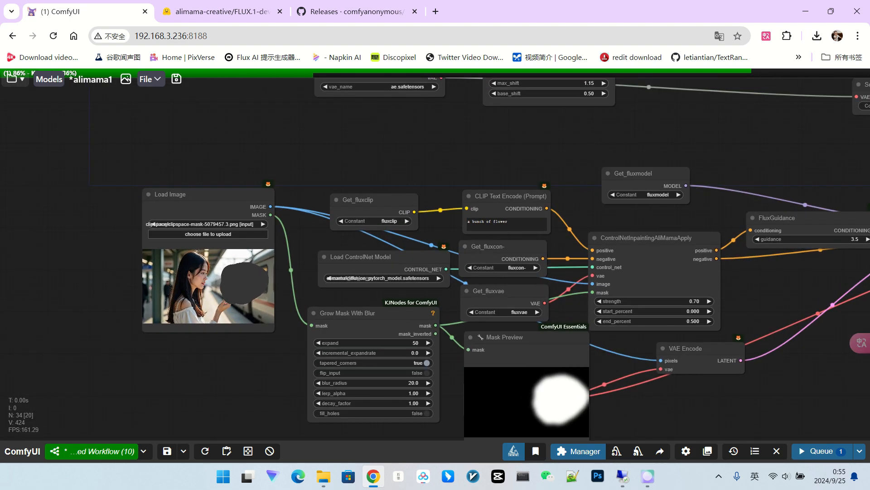
pyautogui.scroll(-4, 338, 342)
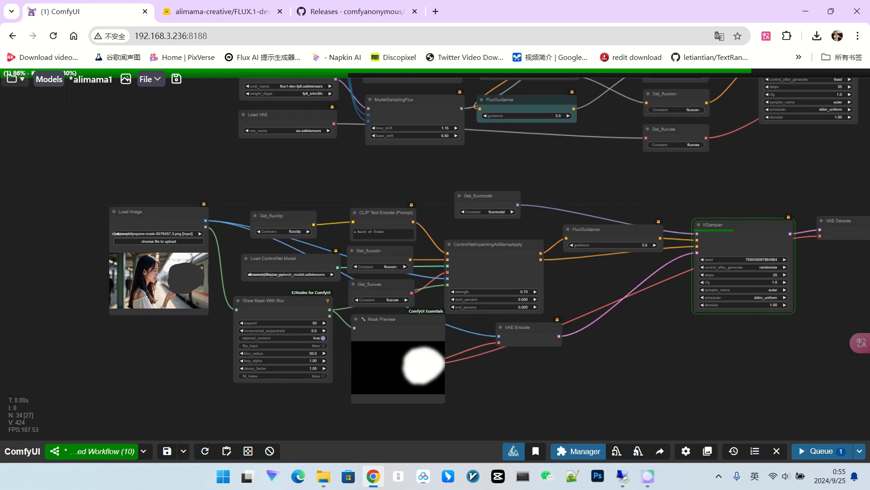
# Follow the branch from KSampler to Preview Image and inspect the generated flowers and the woman's hand closely.
pyautogui.moveTo(338, 341); pyautogui.dragTo(64, 313)
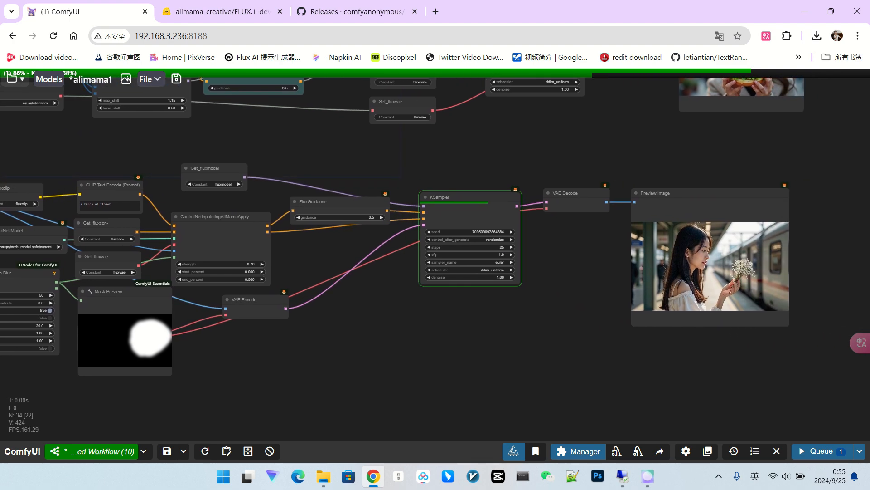
pyautogui.scroll(-3, 721, 189)
pyautogui.scroll(10, 758, 276)
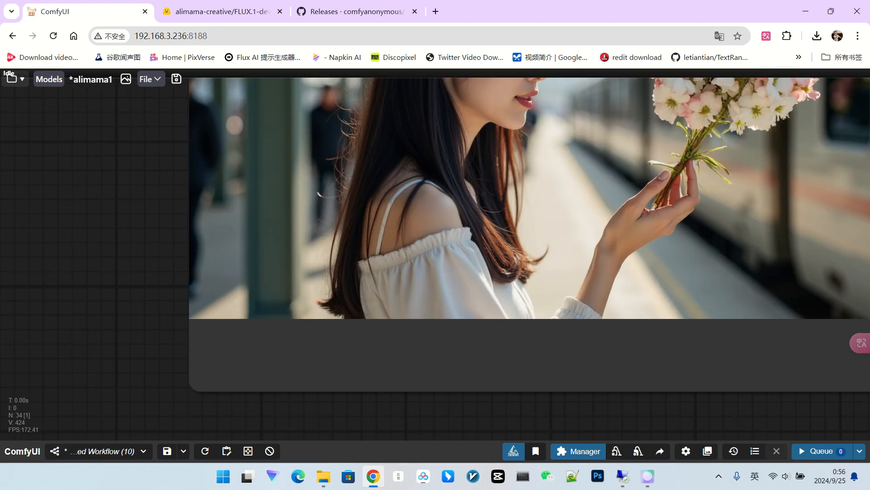
pyautogui.scroll(4, 735, 145)
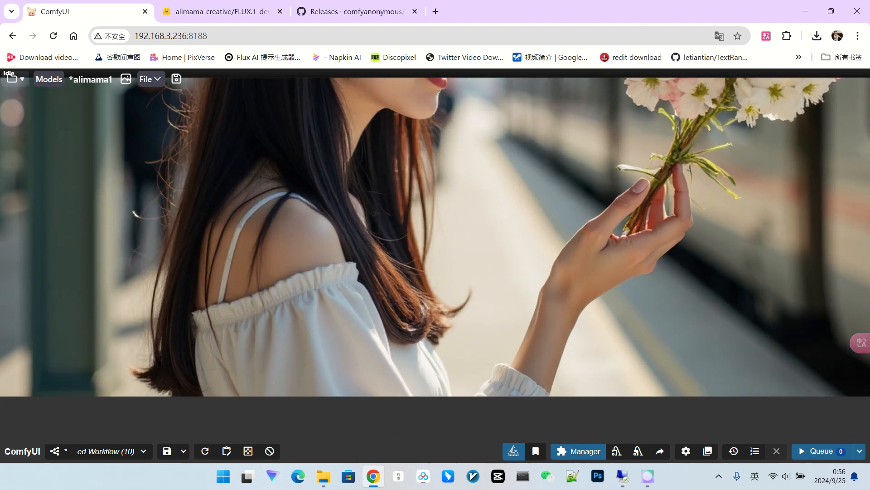
# Set the expand value of Grow Mask With Blur to 10.
pyautogui.scroll(-15, 801, 212)
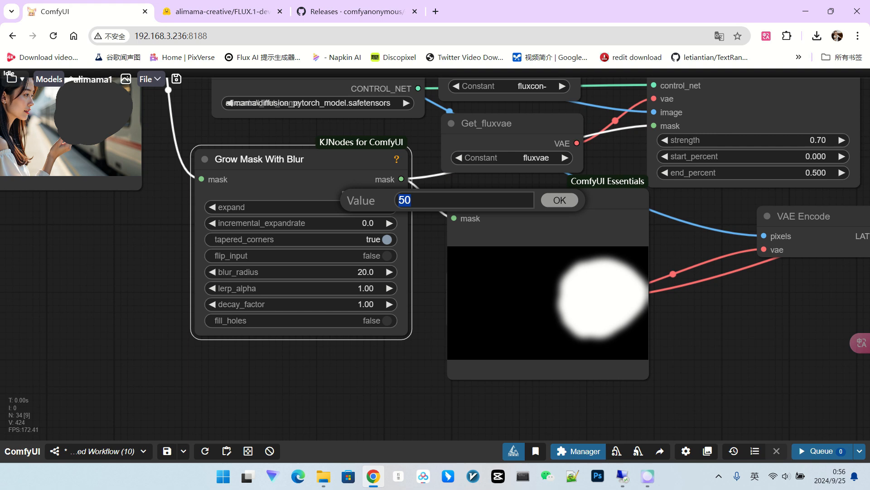
pyautogui.write('10')
pyautogui.press('Return')
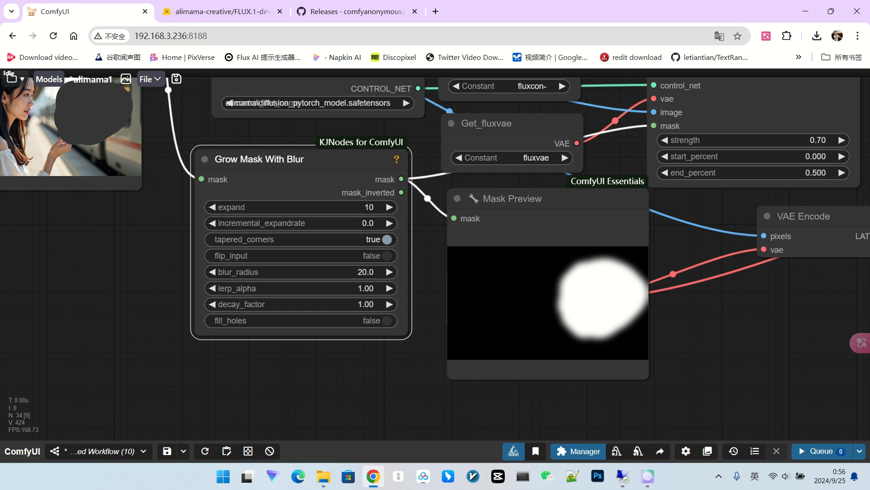
# Set the expand value of Grow Mask With Blur to 0 and bypass the node.
pyautogui.click(369, 205)
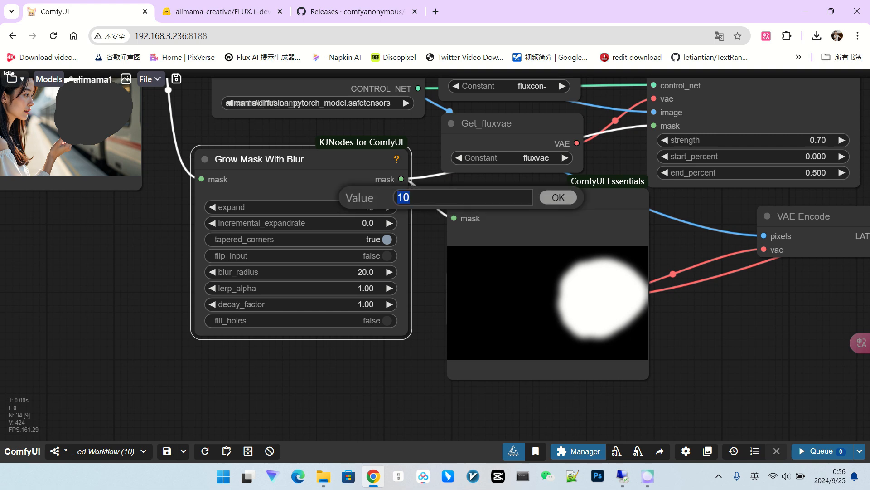
pyautogui.write('0')
pyautogui.press('Return')
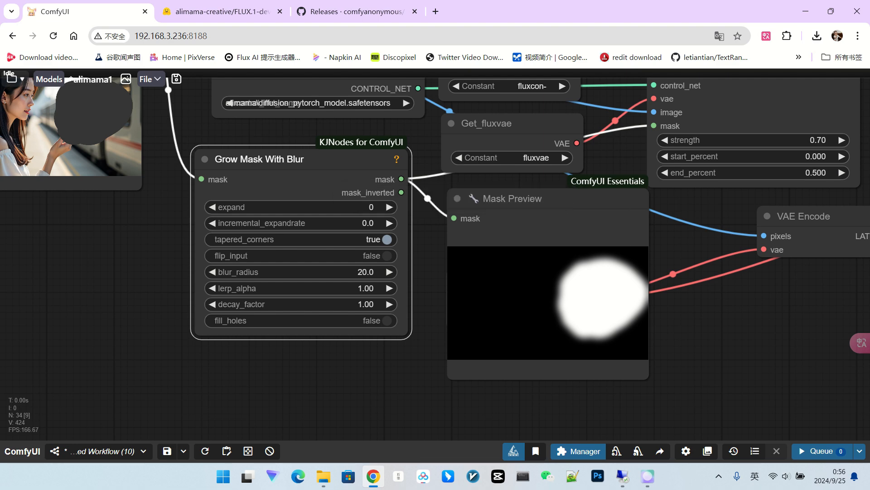
pyautogui.rightClick(316, 226)
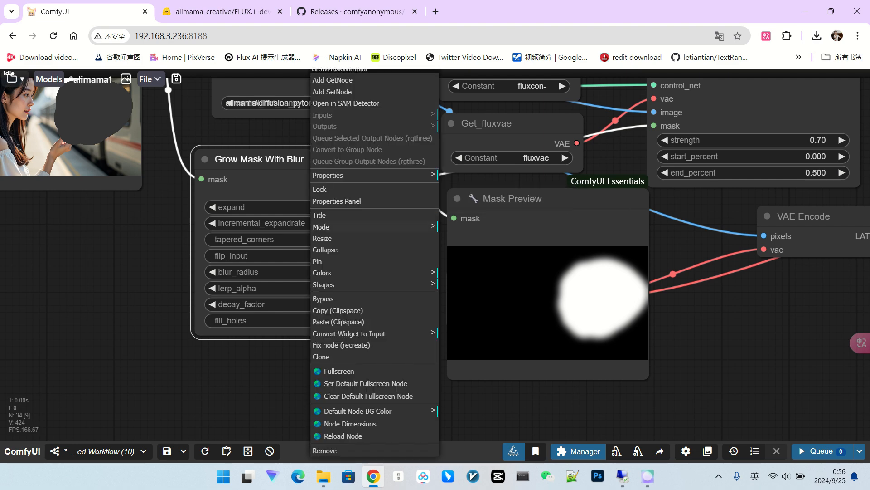
pyautogui.click(324, 299)
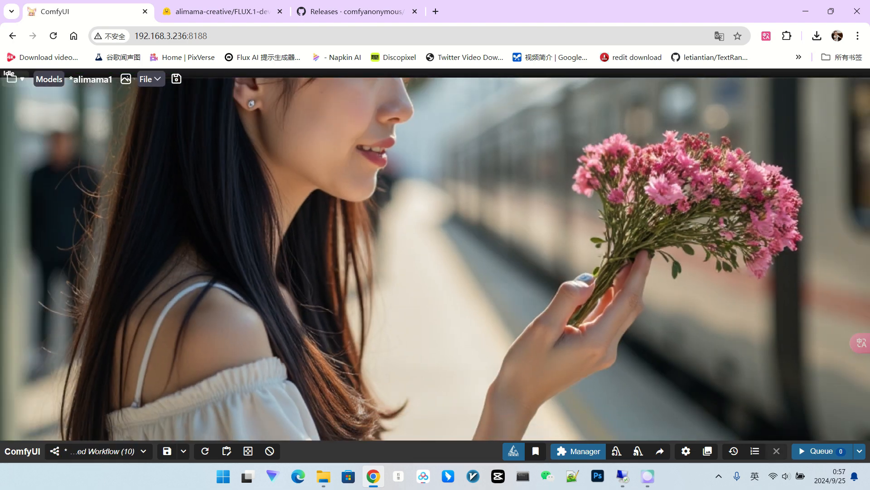
# Examine the Preview Image result generated without mask growth, checking the bouquet, the fingers and the whole picture.
pyautogui.scroll(-5, 589, 290)
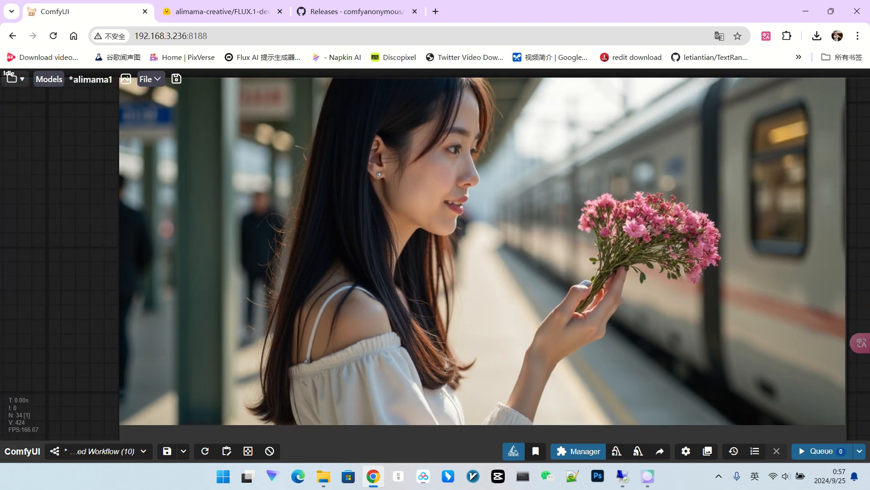
pyautogui.scroll(-5, 649, 282)
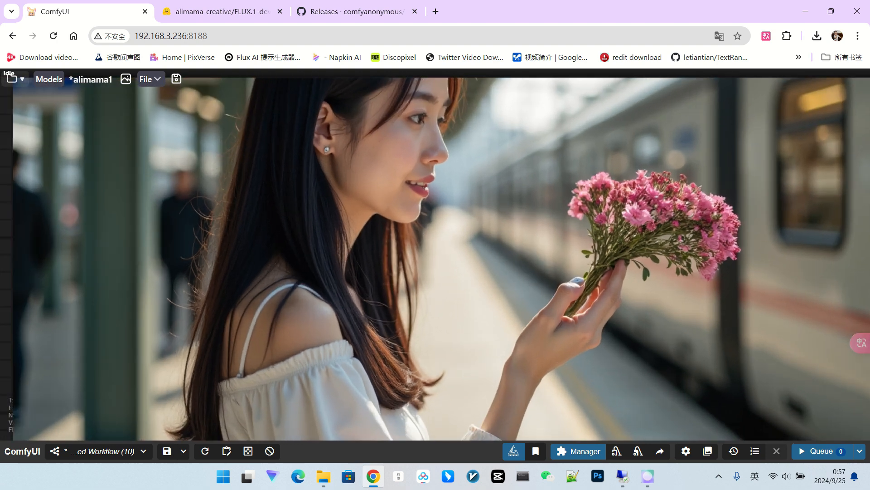
pyautogui.scroll(-6, 653, 294)
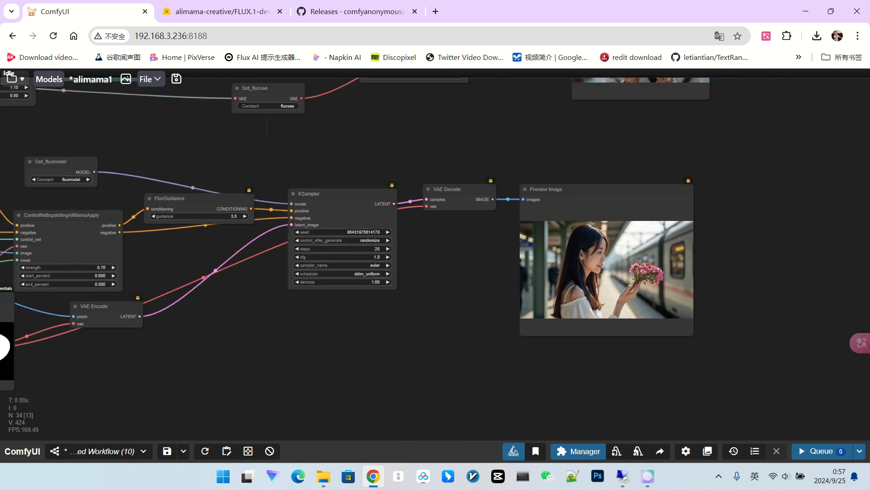
pyautogui.scroll(9, 718, 303)
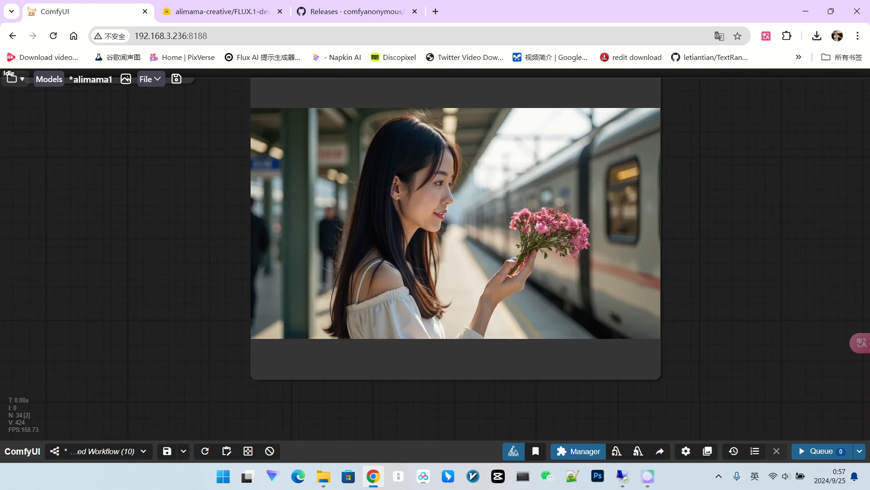
pyautogui.scroll(-6, 644, 267)
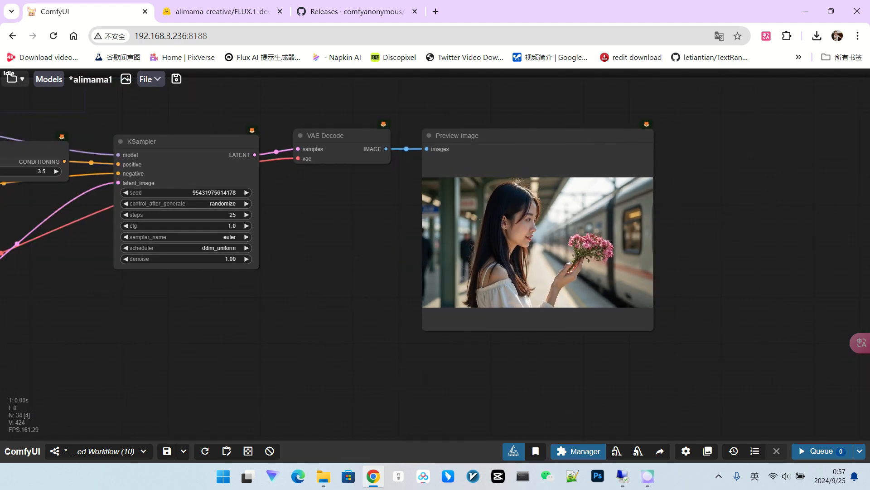
pyautogui.scroll(10, 583, 273)
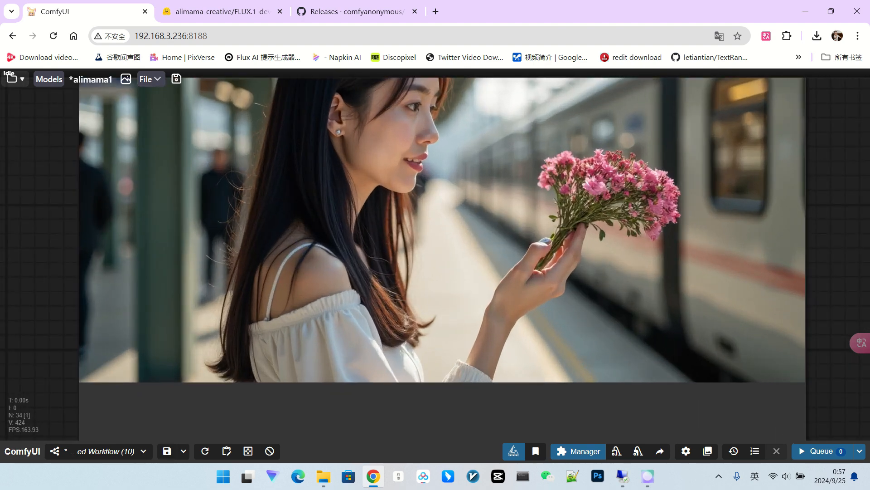
pyautogui.scroll(2, 530, 260)
pyautogui.scroll(-10, 560, 261)
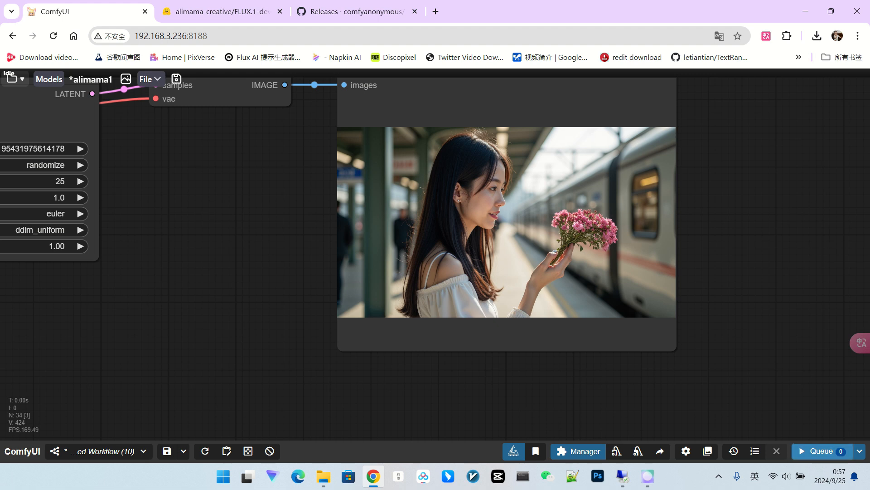
# Queue the workflow again with Grow Mask With Blur bypassed and inspect the new bouquet in Preview Image.
pyautogui.click(822, 451)
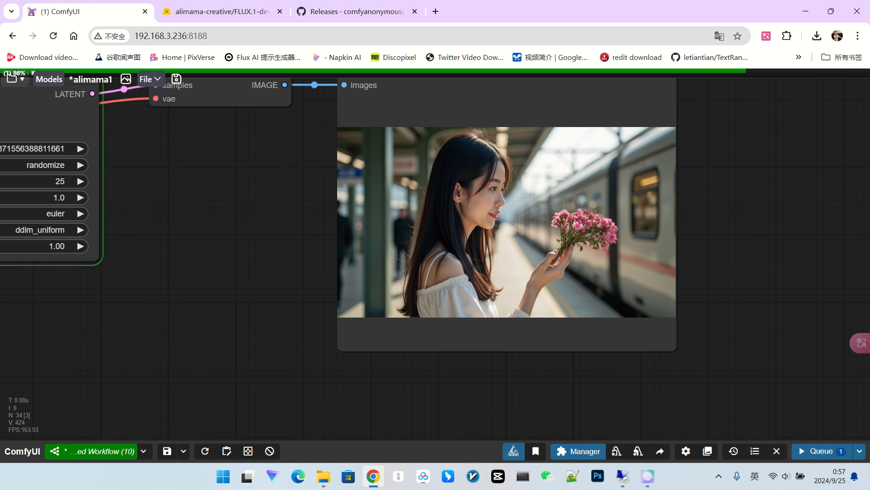
pyautogui.scroll(1, 695, 249)
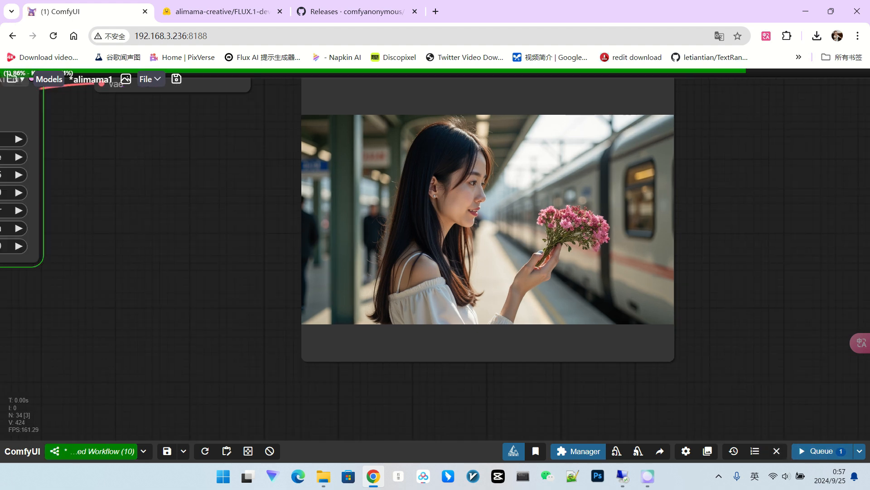
pyautogui.scroll(-7, 697, 248)
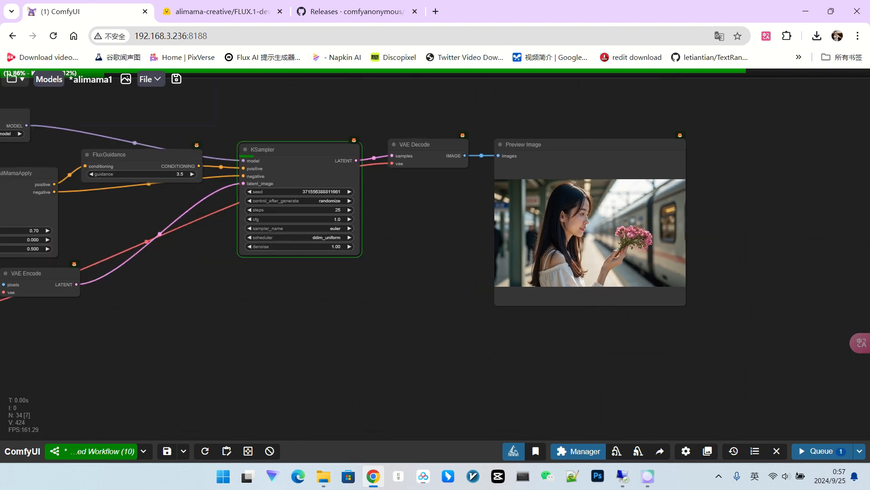
pyautogui.scroll(-1, 320, 291)
pyautogui.moveTo(320, 291); pyautogui.dragTo(392, 268)
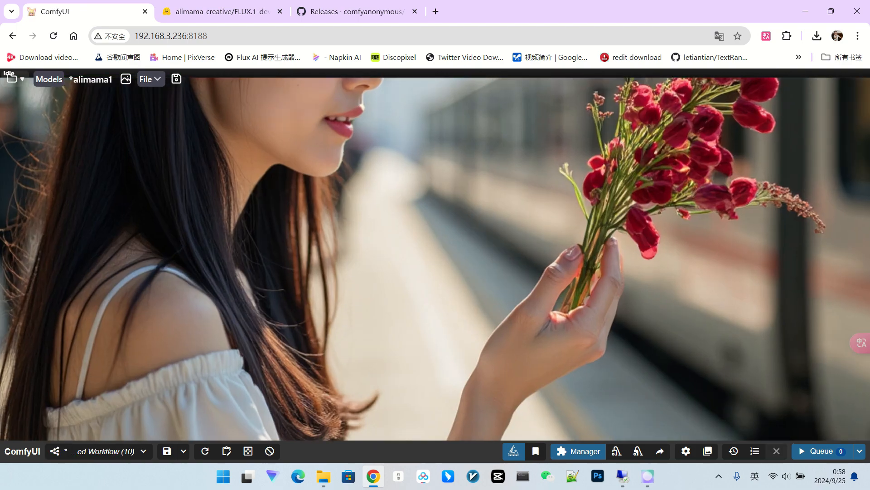
pyautogui.scroll(3, 535, 218)
pyautogui.scroll(-20, 430, 277)
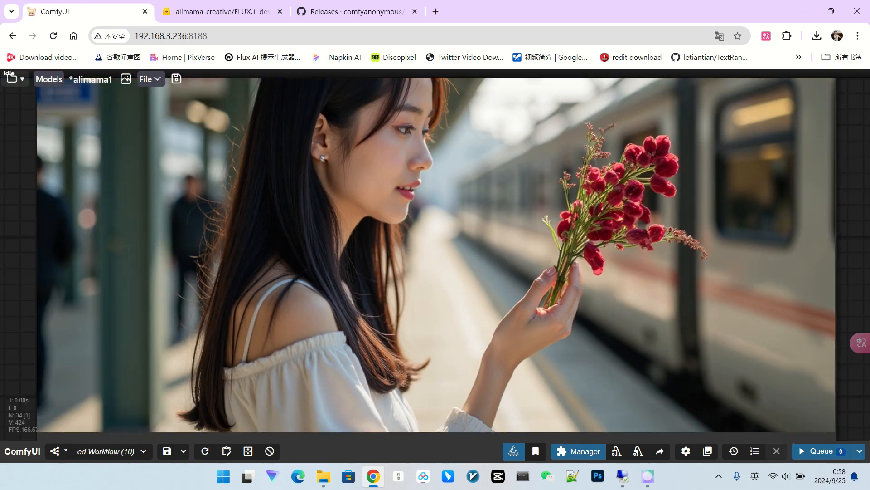
# Examine where the mask in Load Image meets the woman's fingers, next to the bypassed Grow Mask With Blur node.
pyautogui.moveTo(213, 306); pyautogui.dragTo(651, 271)
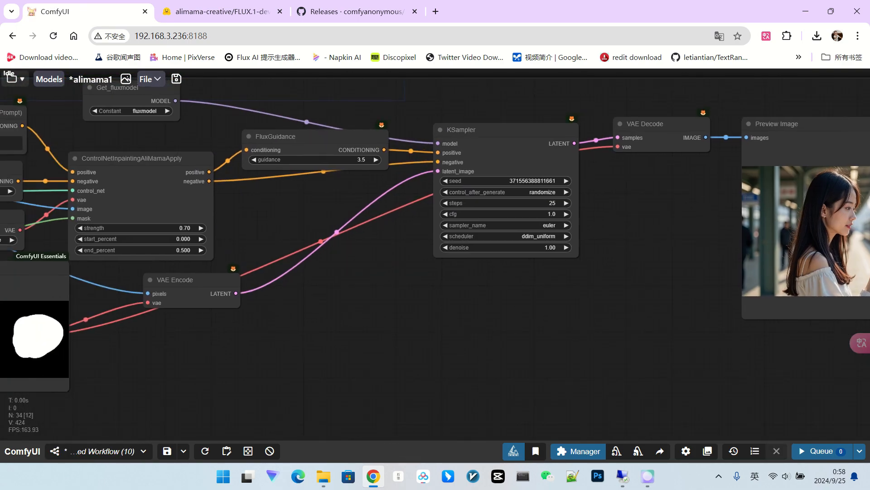
pyautogui.scroll(-5, 651, 271)
pyautogui.moveTo(317, 331); pyautogui.dragTo(551, 320)
pyautogui.scroll(10, 263, 230)
pyautogui.scroll(5, 342, 229)
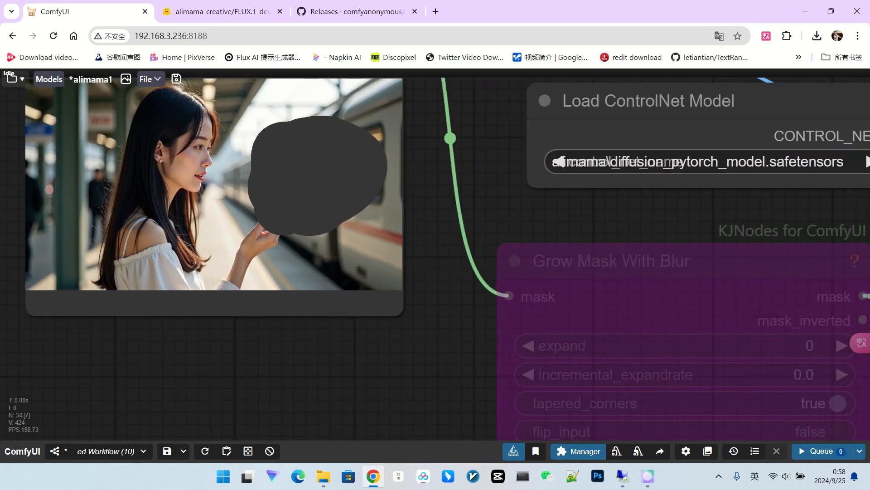
pyautogui.scroll(4, 279, 230)
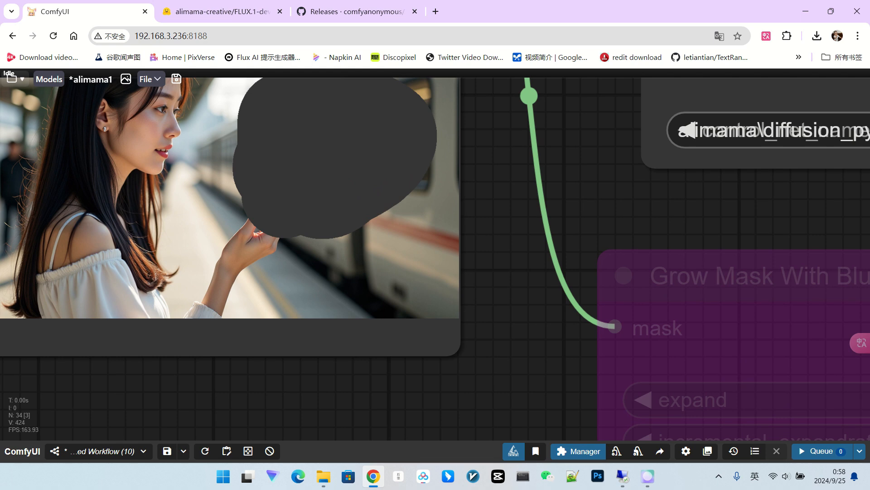
pyautogui.scroll(-6, 274, 232)
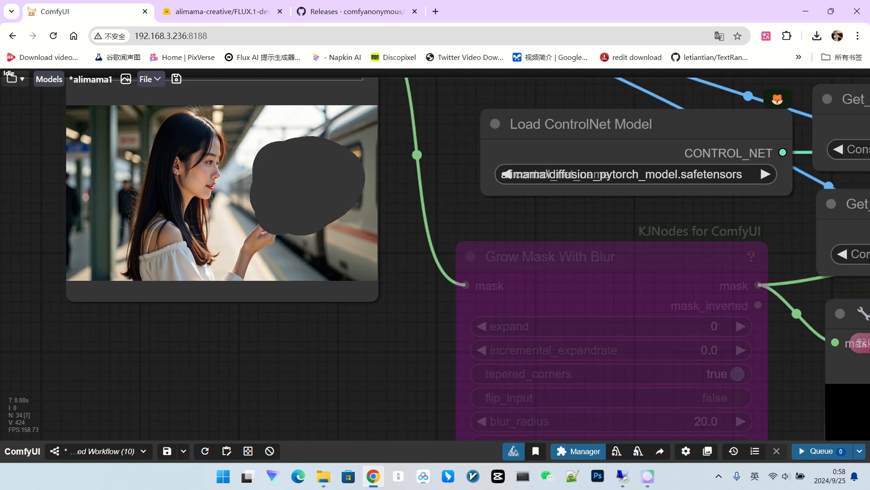
pyautogui.scroll(3, 295, 209)
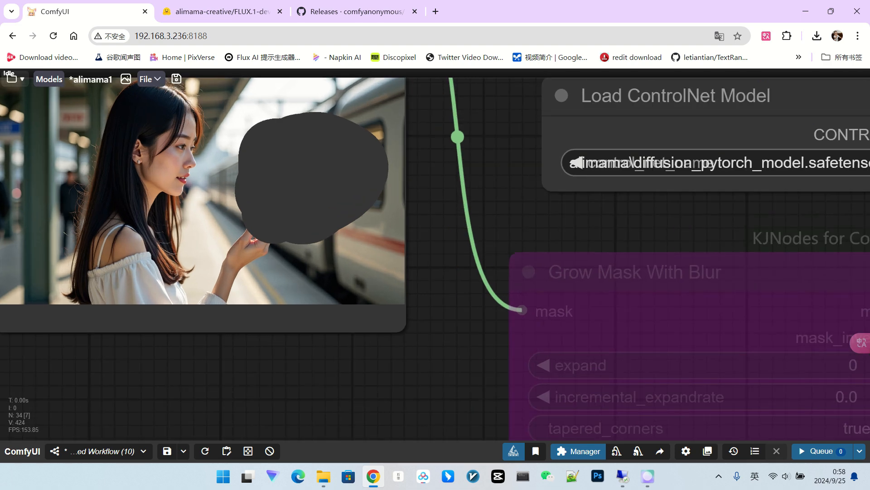
pyautogui.scroll(-4, 276, 188)
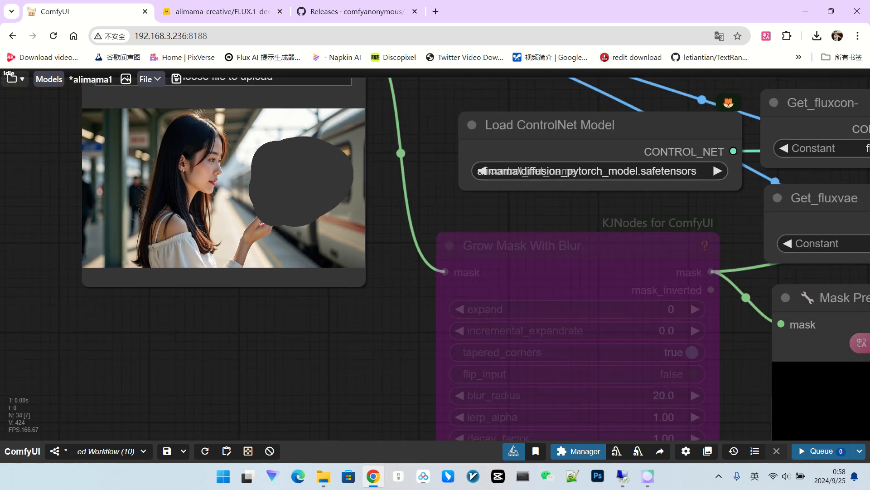
pyautogui.moveTo(403, 268); pyautogui.dragTo(399, 289)
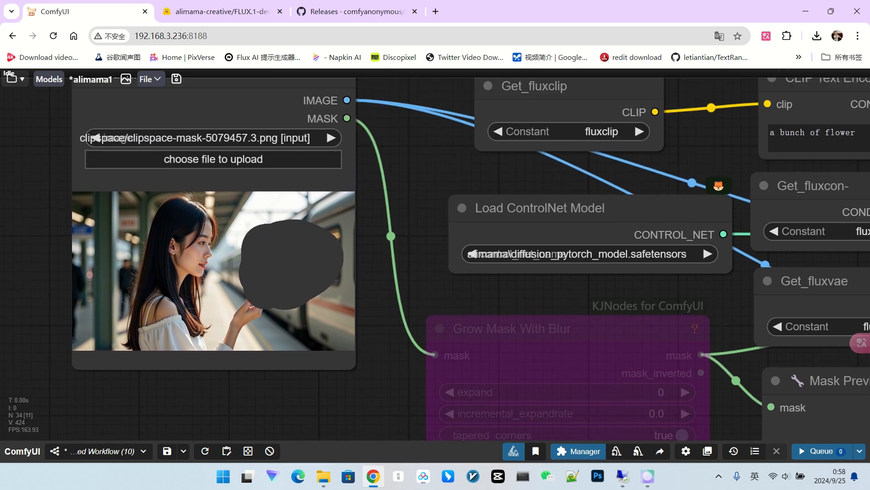
pyautogui.scroll(-3, 258, 258)
pyautogui.scroll(3, 280, 303)
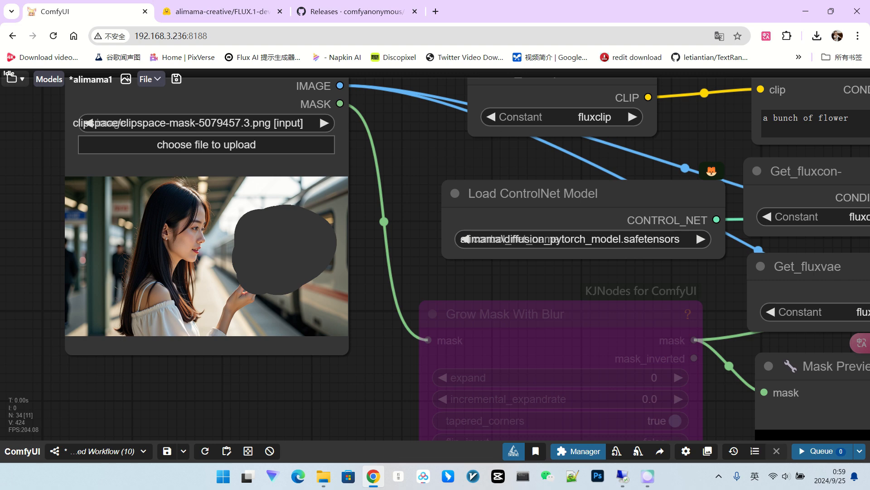
# Paint a small rounded mask over the woman's raised hand in Load Image's mask editor and save it to the node.
pyautogui.rightClick(210, 256)
pyautogui.click(238, 321)
pyautogui.moveTo(530, 316)
pyautogui.mouseDown()
pyautogui.moveTo(535, 298)
pyautogui.moveTo(526, 299)
pyautogui.mouseUp()
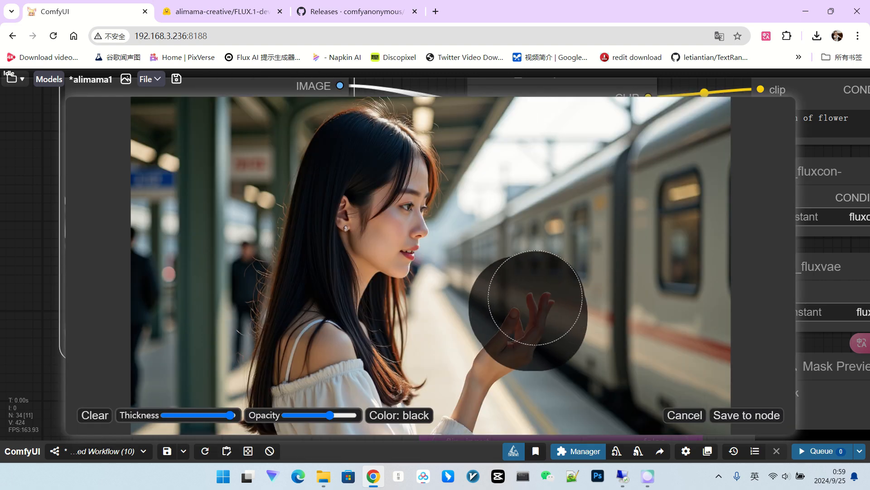
pyautogui.click(747, 415)
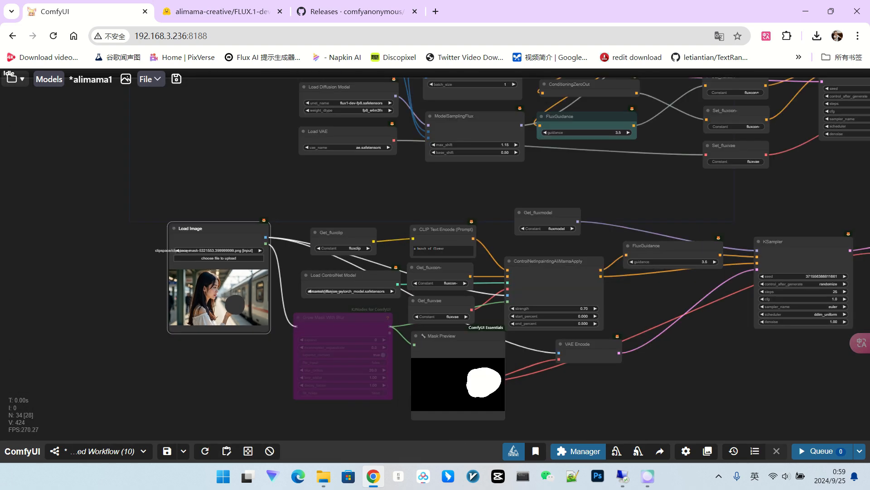
# Change the CLIP Text Encode prompt to "a cute cat" and queue the workflow with the smaller mask.
pyautogui.scroll(5, 666, 281)
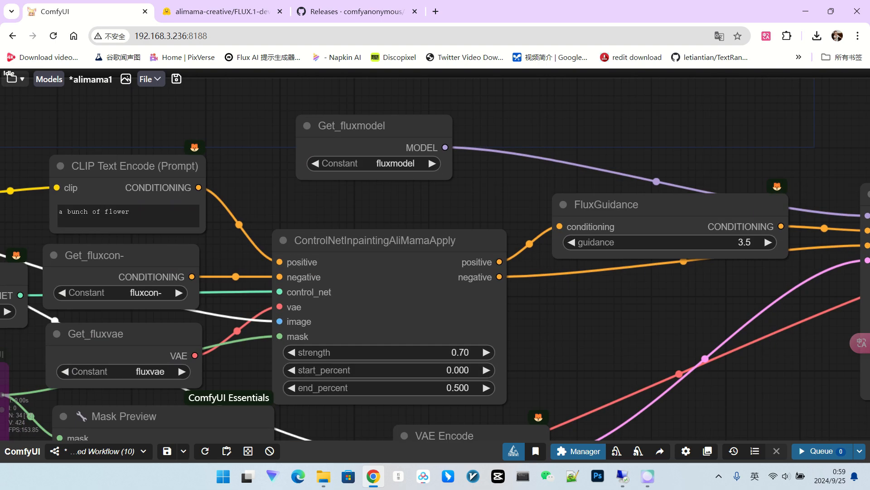
pyautogui.moveTo(32, 231); pyautogui.dragTo(230, 230)
pyautogui.scroll(4, 230, 231)
pyautogui.moveTo(281, 202); pyautogui.dragTo(372, 202)
pyautogui.write('cute ')
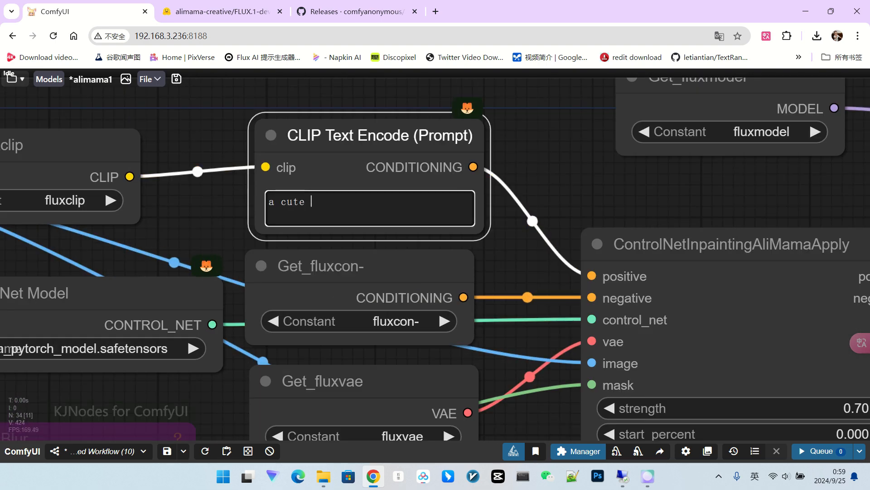
pyautogui.write('cat')
pyautogui.scroll(-15, 261, 204)
pyautogui.hotkey('ctrl', 'Return')
pyautogui.moveTo(499, 344); pyautogui.dragTo(332, 341)
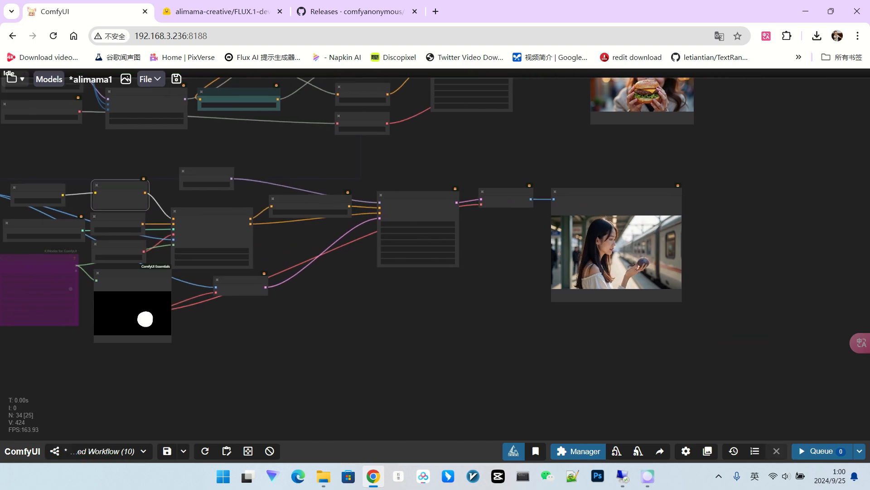
# Examine the object in the woman's hand in Preview Image and compare it with the prompt and the small mask.
pyautogui.scroll(10, 648, 281)
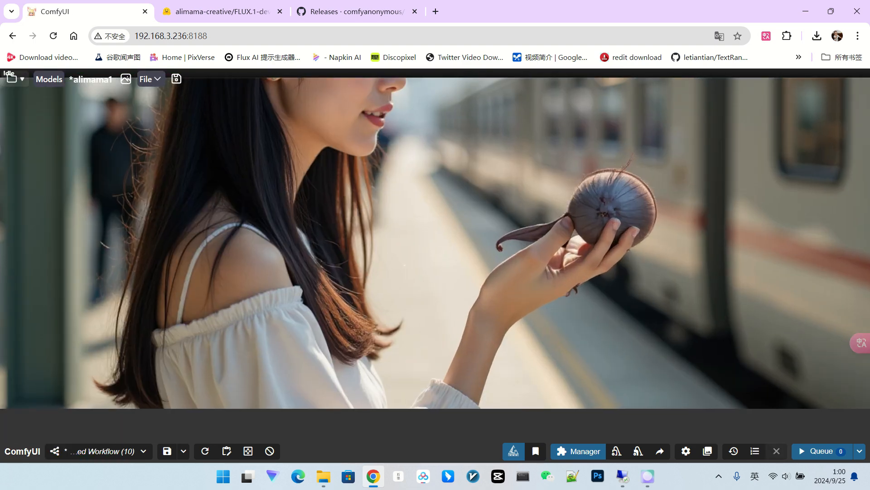
pyautogui.scroll(-2, 621, 227)
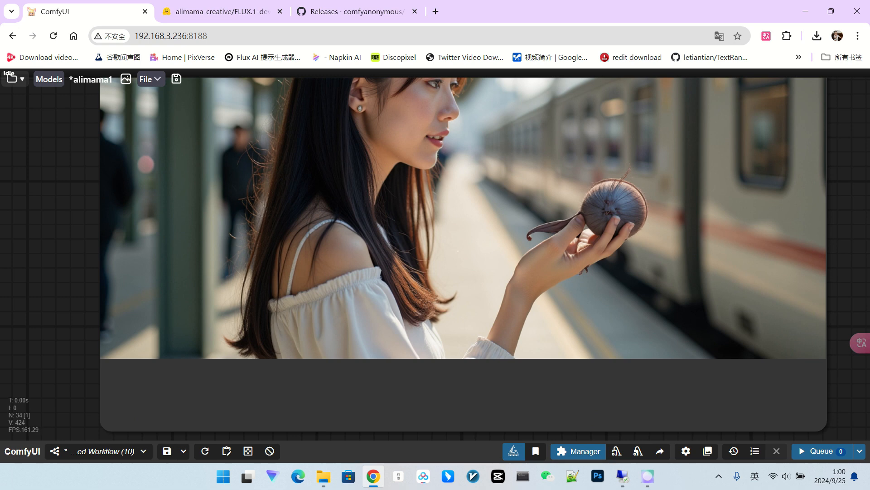
pyautogui.scroll(-12, 618, 211)
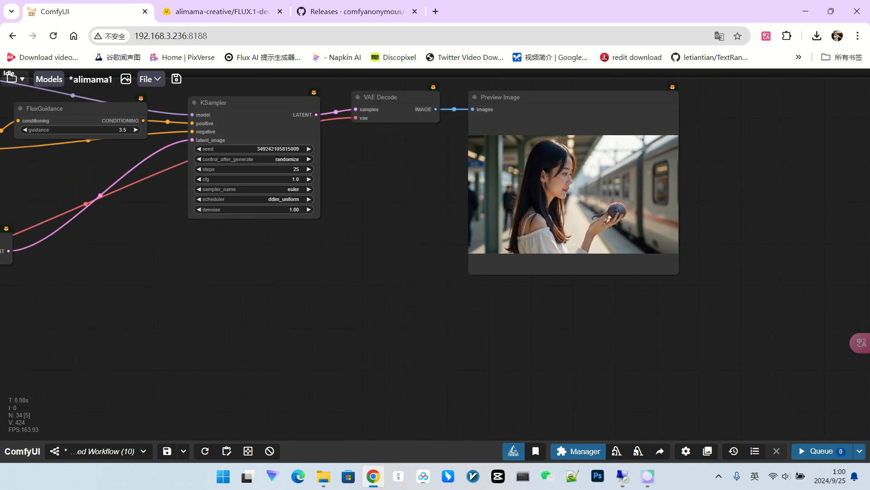
pyautogui.scroll(-4, 407, 221)
pyautogui.moveTo(408, 221); pyautogui.dragTo(758, 226)
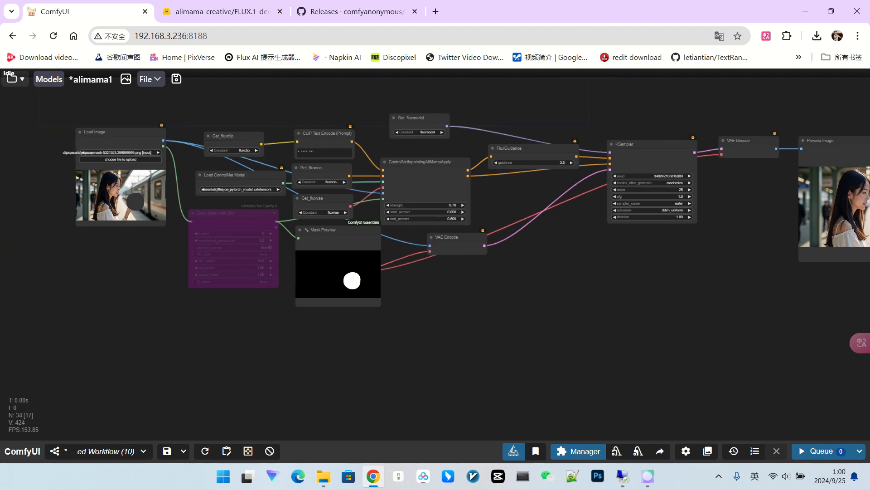
pyautogui.scroll(7, 193, 150)
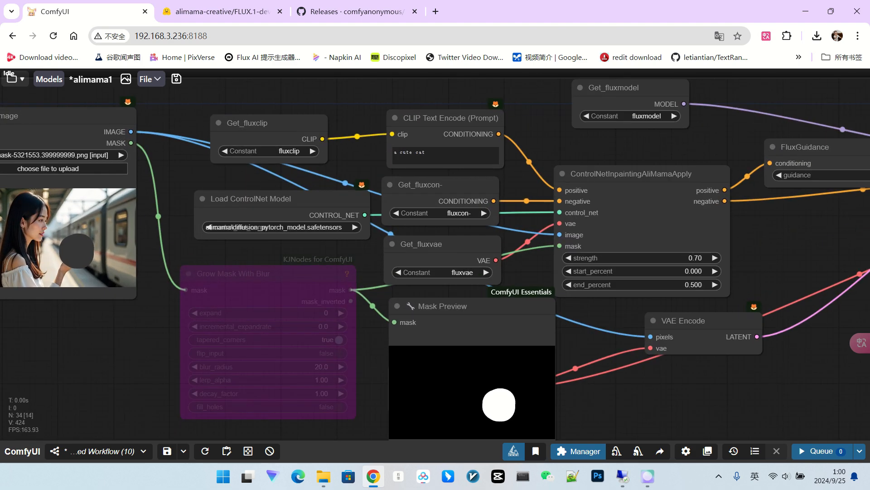
pyautogui.scroll(-4, 383, 150)
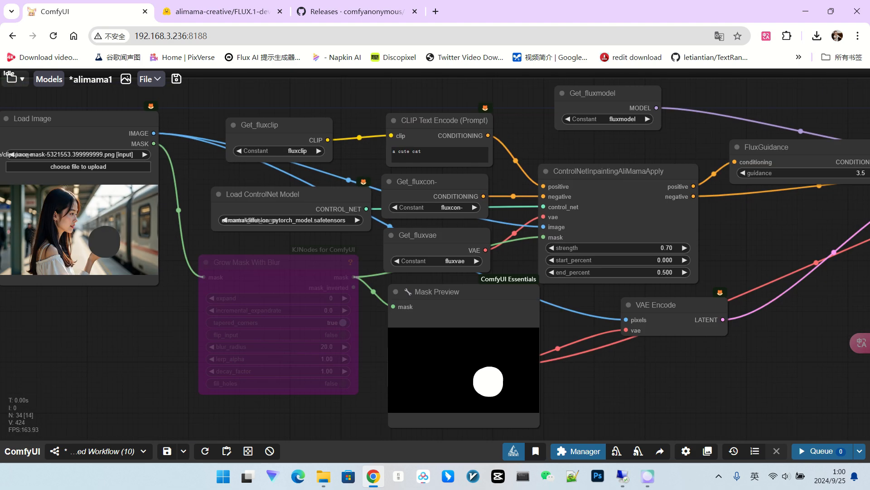
pyautogui.moveTo(768, 302); pyautogui.dragTo(280, 281)
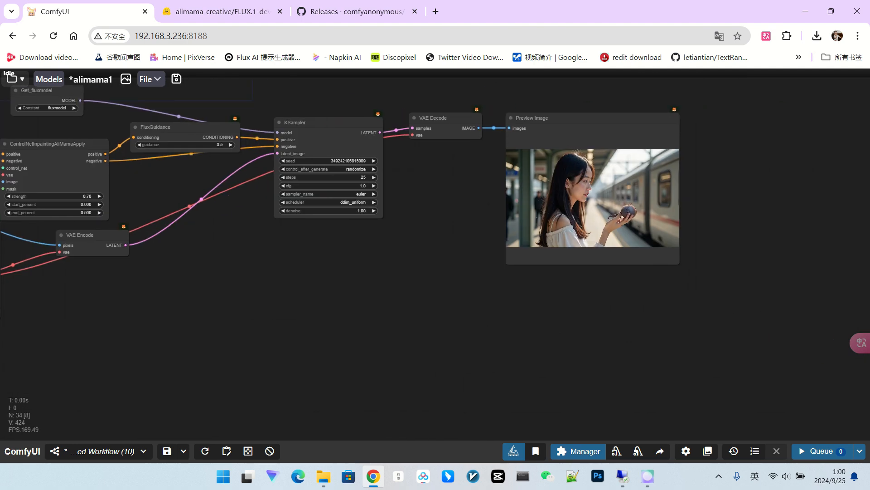
pyautogui.scroll(-3, 622, 236)
pyautogui.moveTo(622, 236); pyautogui.dragTo(640, 234)
pyautogui.scroll(9, 642, 207)
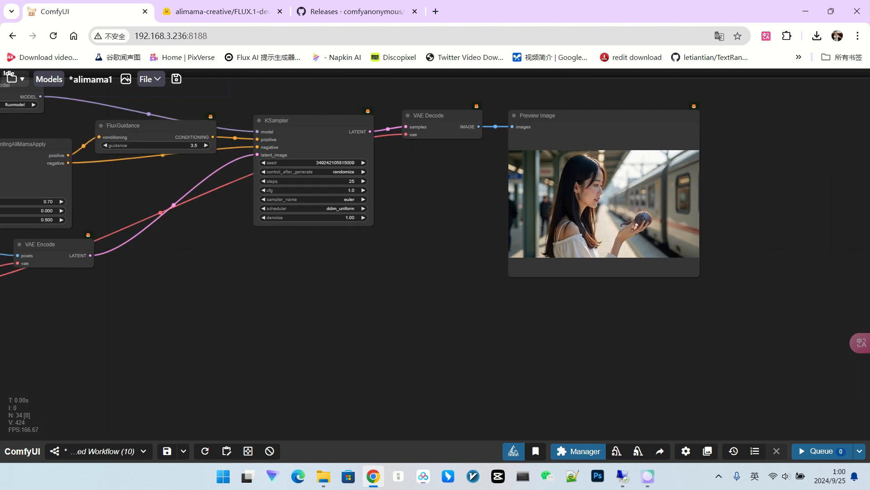
pyautogui.scroll(4, 642, 207)
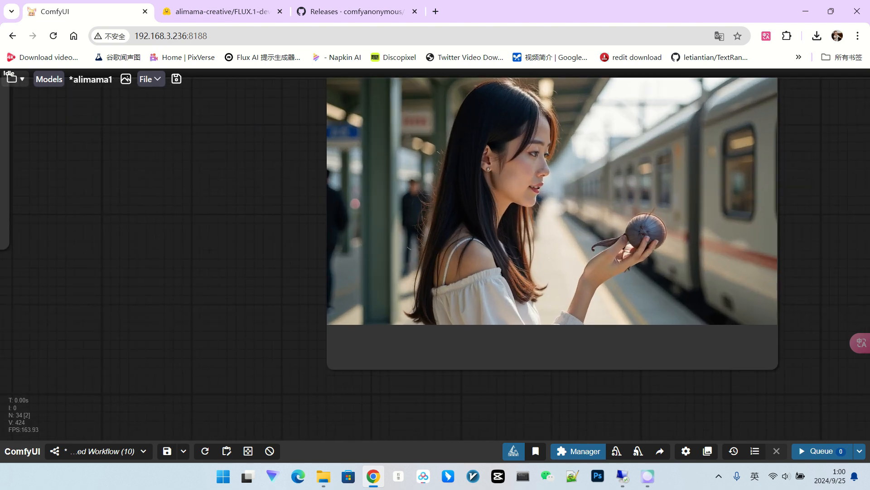
# Queue the workflow again with the same cat prompt and small mask, and inspect the new picture in Preview Image.
pyautogui.click(821, 451)
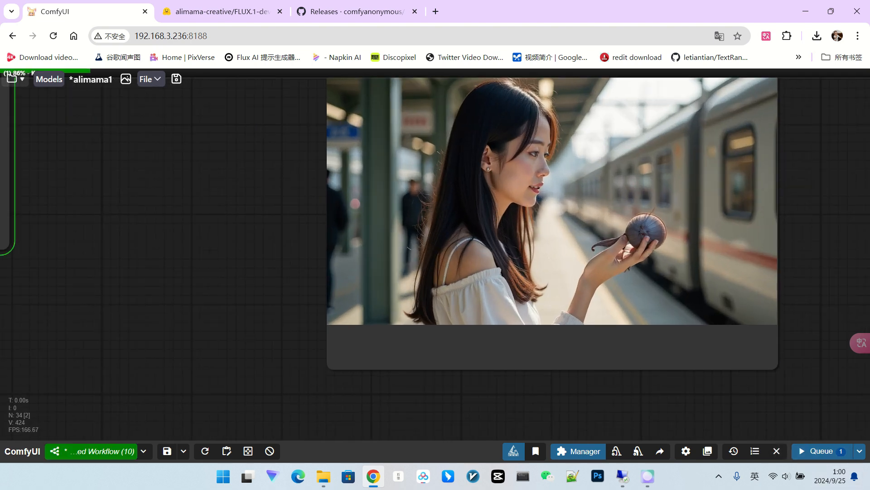
pyautogui.scroll(-3, 620, 333)
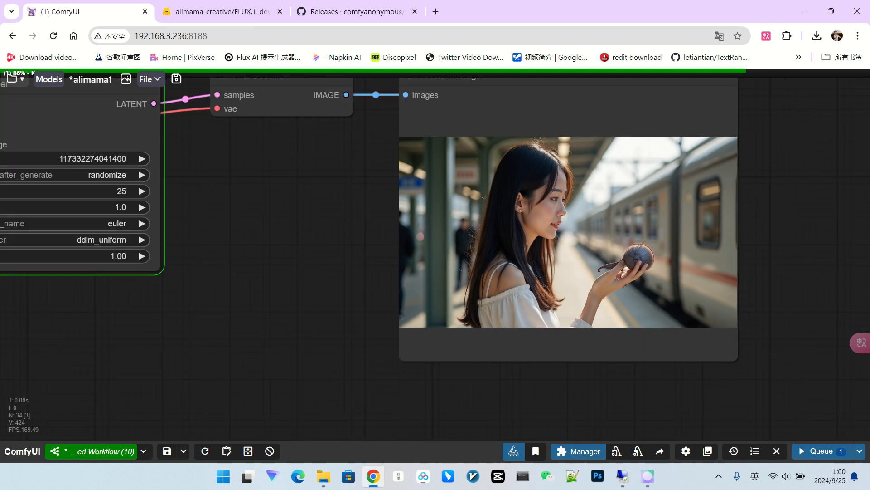
pyautogui.scroll(3, 635, 270)
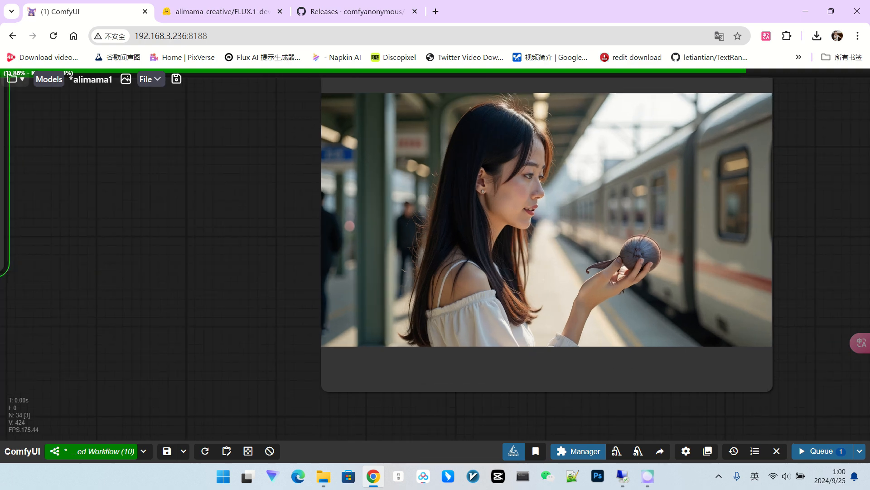
pyautogui.scroll(-7, 635, 269)
pyautogui.moveTo(317, 313); pyautogui.dragTo(676, 263)
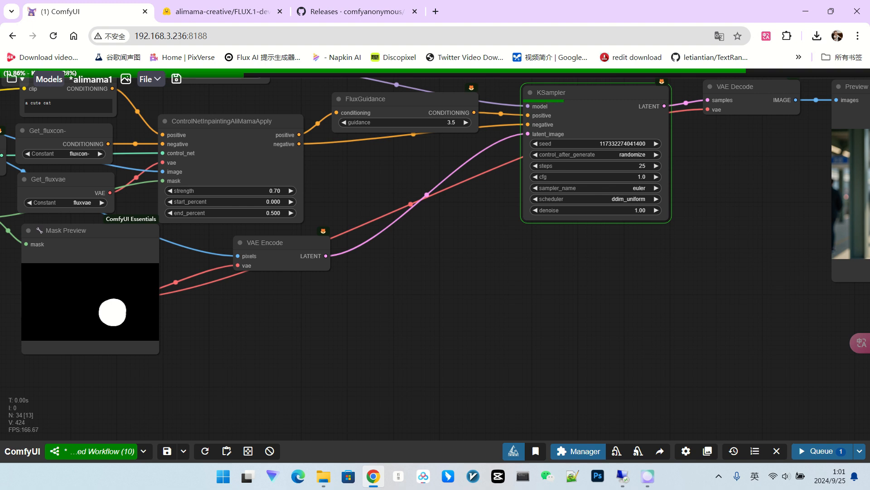
pyautogui.moveTo(435, 317); pyautogui.dragTo(462, 303)
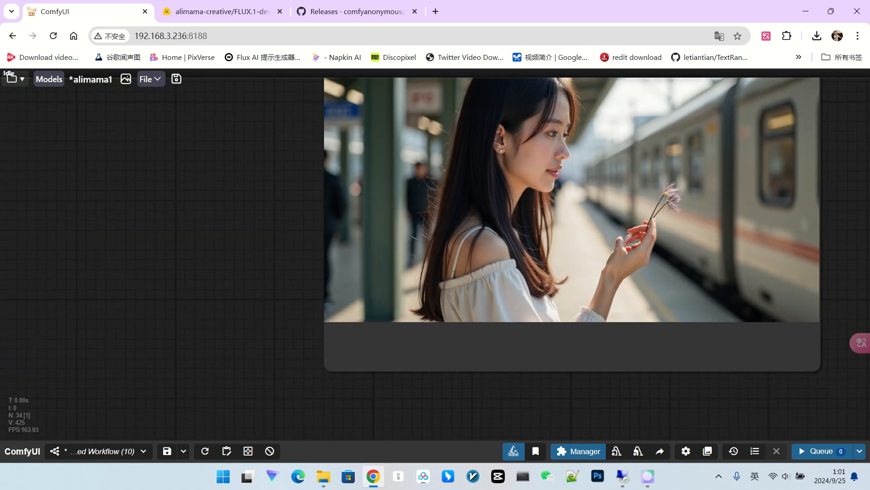
# Move the Grow Mask With Blur node slightly lower and bypass it.
pyautogui.scroll(-17, 655, 228)
pyautogui.moveTo(153, 263); pyautogui.dragTo(239, 213)
pyautogui.scroll(4, 259, 224)
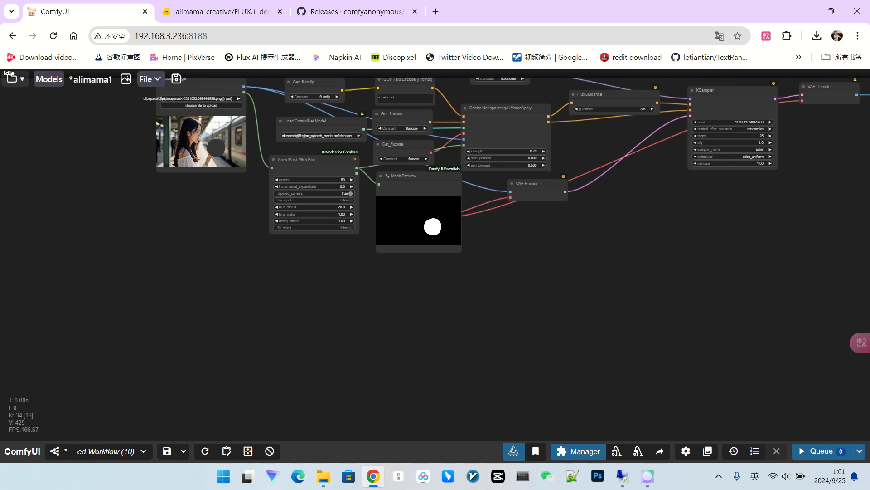
pyautogui.click(314, 160)
pyautogui.moveTo(296, 160); pyautogui.dragTo(308, 172)
pyautogui.rightClick(308, 172)
pyautogui.click(318, 298)
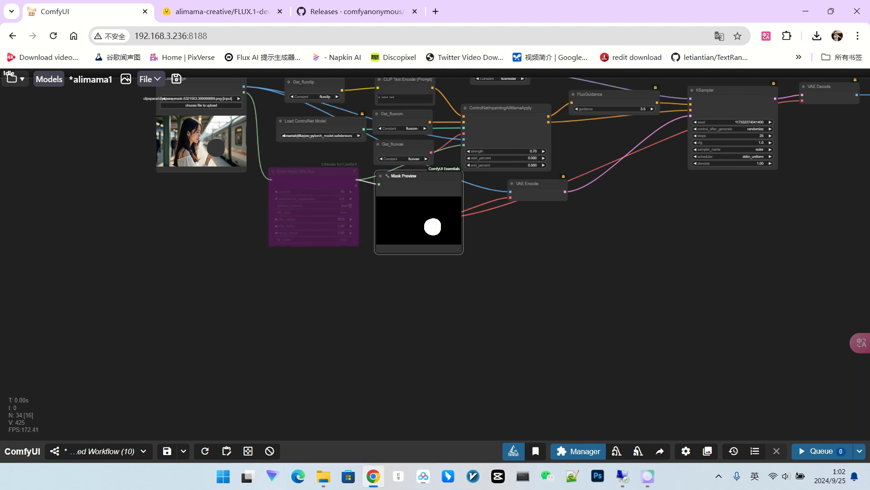
# Add a Mask Bounding Box node and position it in the free space below Mask Preview.
pyautogui.doubleClick(352, 311)
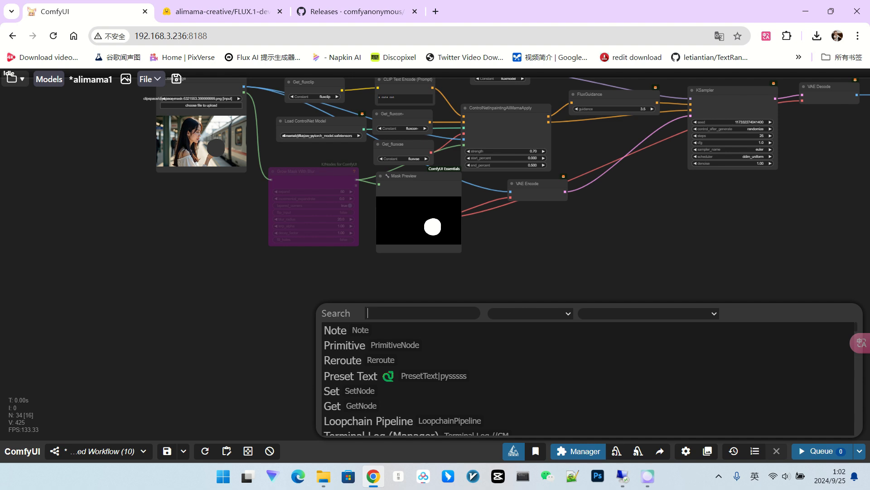
pyautogui.write('maskbo')
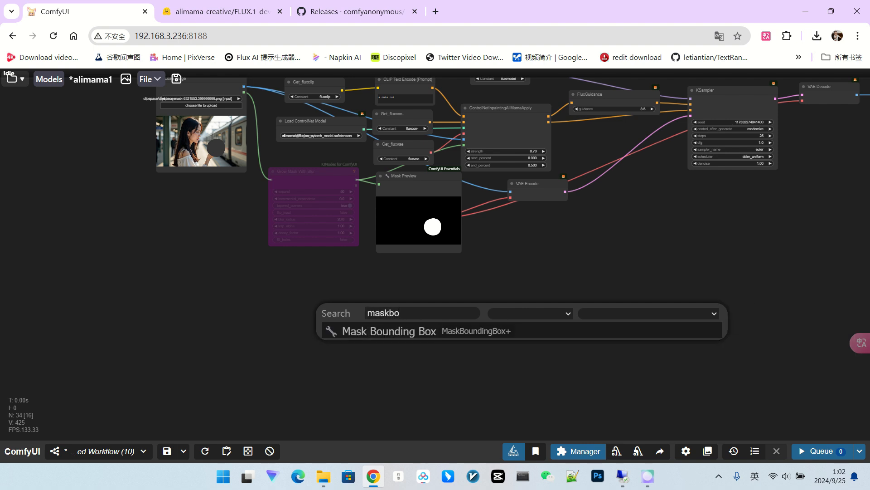
pyautogui.press('Return')
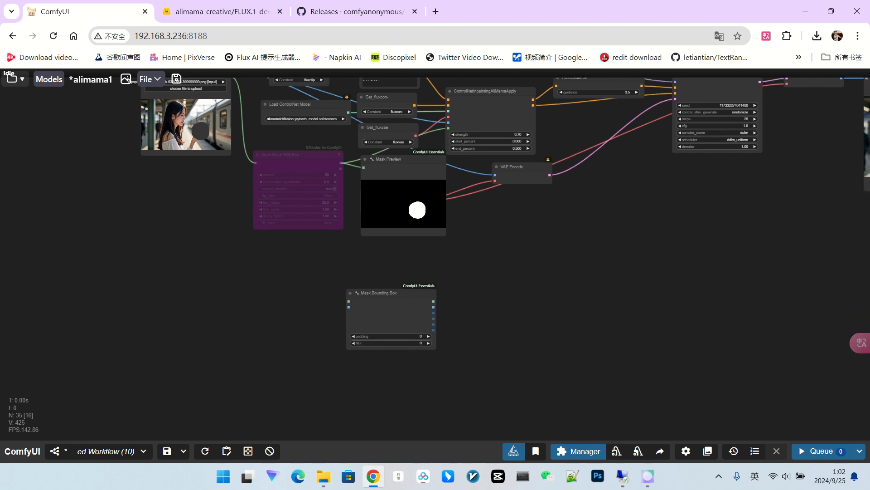
pyautogui.moveTo(476, 254); pyautogui.dragTo(484, 290)
pyautogui.moveTo(387, 330); pyautogui.dragTo(376, 301)
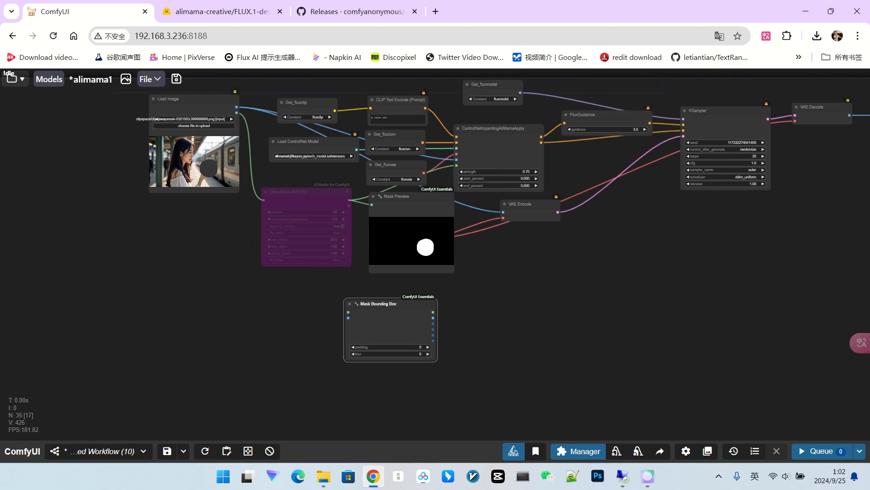
# Examine the small mask over the woman's hand in Load Image and its relation to the unconnected Mask Bounding Box.
pyautogui.scroll(9, 200, 161)
pyautogui.moveTo(59, 127); pyautogui.dragTo(147, 212)
pyautogui.scroll(4, 218, 209)
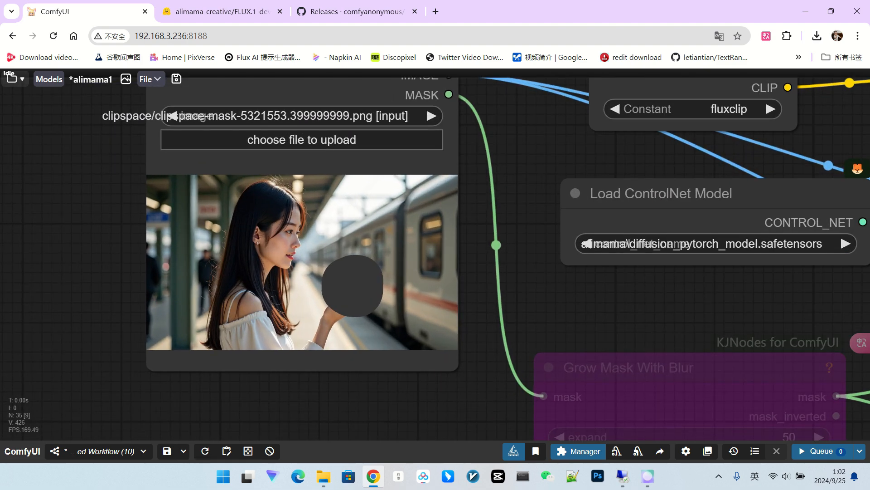
pyautogui.scroll(-4, 287, 228)
pyautogui.scroll(-8, 285, 227)
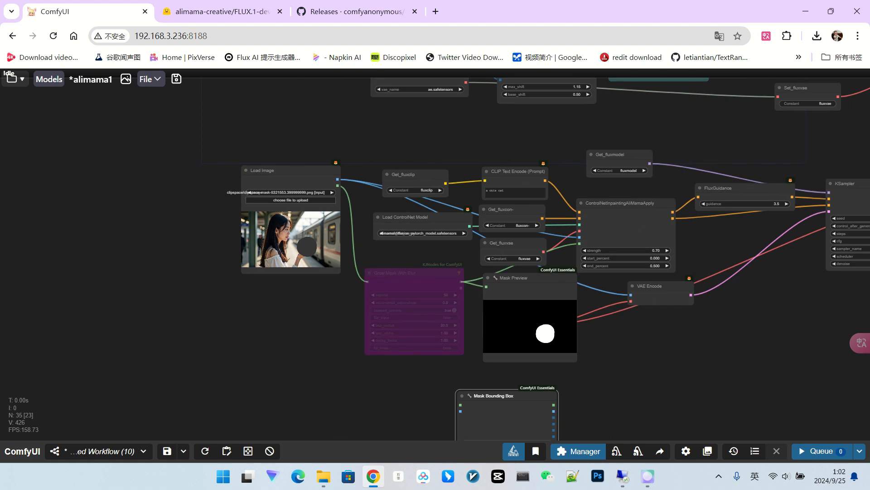
pyautogui.moveTo(290, 317); pyautogui.dragTo(286, 240)
pyautogui.moveTo(622, 299); pyautogui.dragTo(561, 304)
pyautogui.scroll(2, 560, 304)
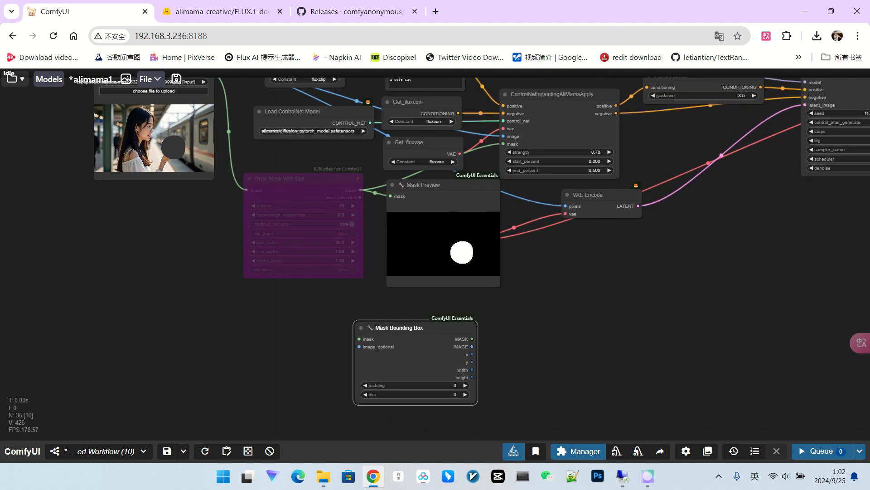
# Connect Load Image's MASK and IMAGE outputs to the mask and image_optional inputs of Mask Bounding Box.
pyautogui.scroll(-1, 227, 225)
pyautogui.moveTo(227, 225); pyautogui.dragTo(226, 249)
pyautogui.moveTo(212, 112); pyautogui.dragTo(347, 353)
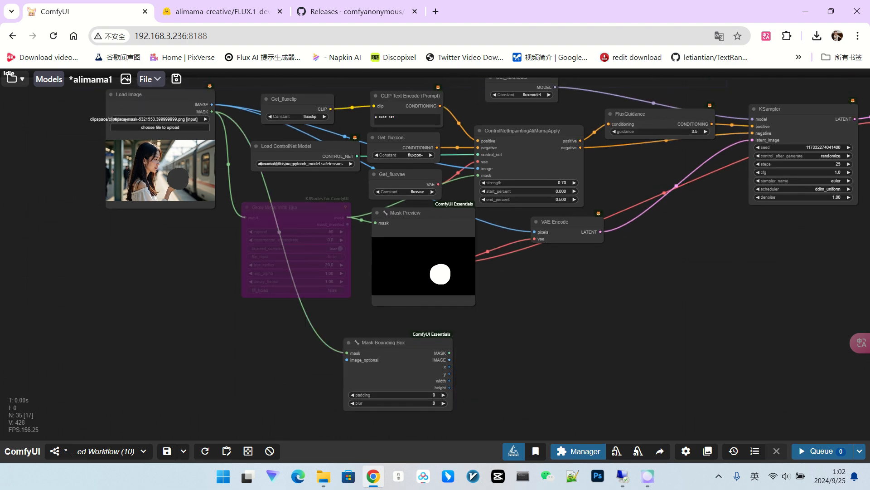
pyautogui.moveTo(211, 104); pyautogui.dragTo(366, 314)
# Set the padding of Mask Bounding Box to 100 and its blur to 20.
pyautogui.scroll(2, 502, 362)
pyautogui.scroll(1, 512, 350)
pyautogui.moveTo(521, 290); pyautogui.dragTo(492, 232)
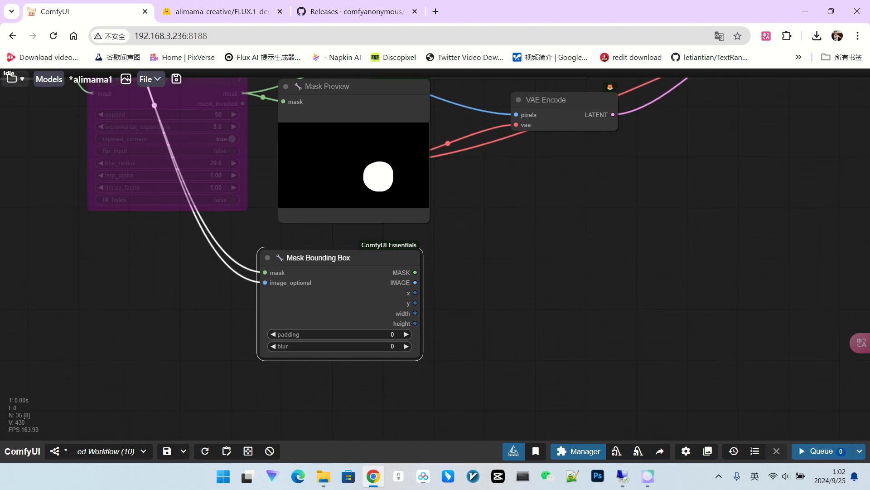
pyautogui.scroll(4, 253, 345)
pyautogui.click(425, 328)
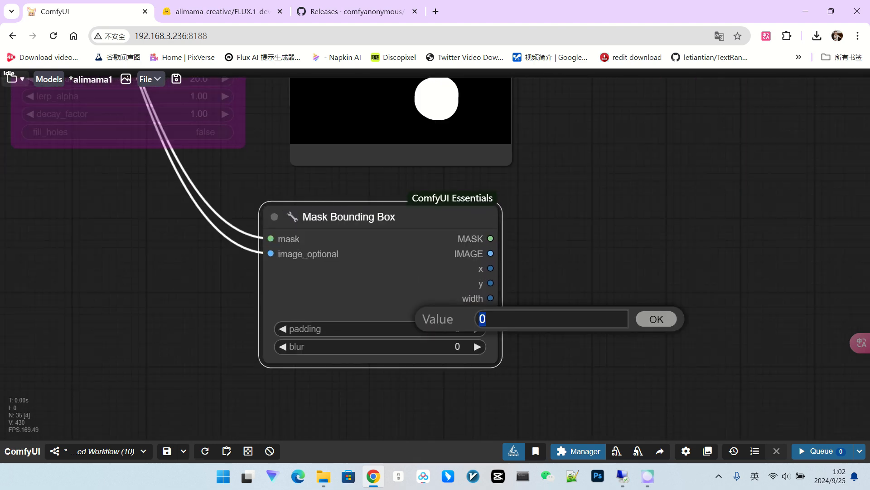
pyautogui.write('100')
pyautogui.press('Return')
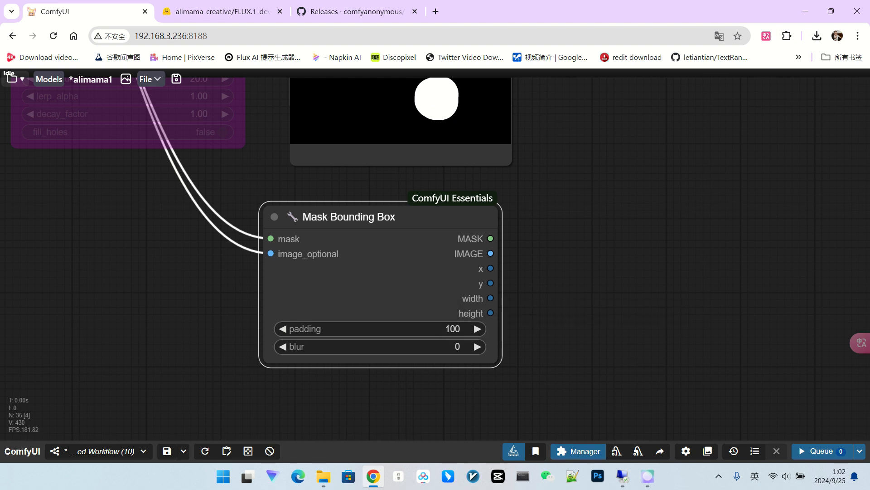
pyautogui.click(428, 346)
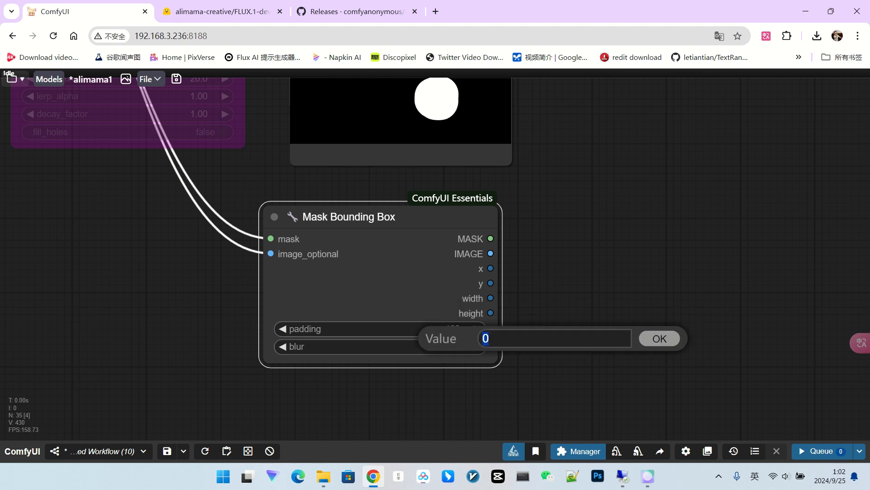
pyautogui.write('20')
pyautogui.press('Return')
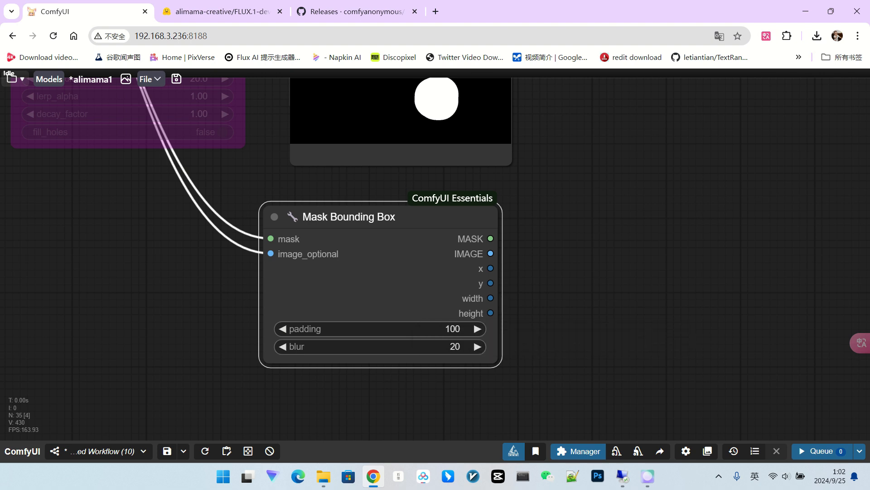
# Duplicate the Mask Preview node and place the copy beside Mask Bounding Box.
pyautogui.scroll(-5, 467, 259)
pyautogui.moveTo(403, 80); pyautogui.dragTo(553, 215)
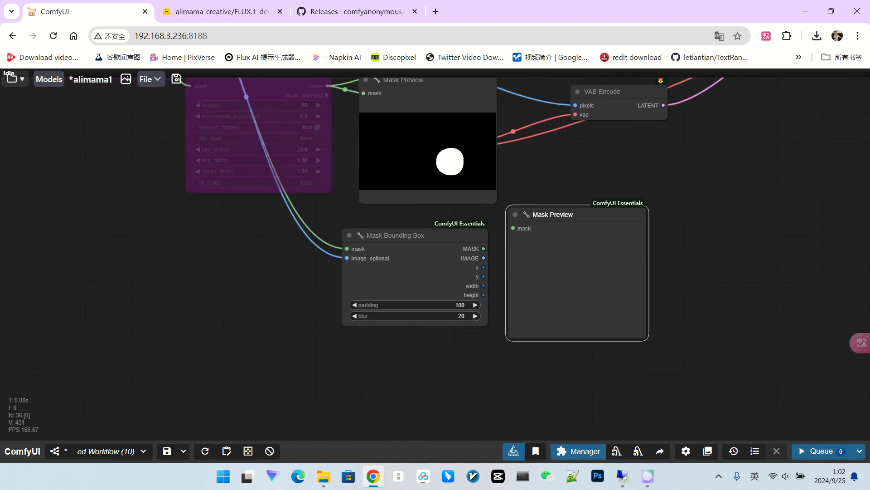
# Connect Mask Bounding Box's MASK to the copied Mask Preview and its IMAGE to a new, enlarged Preview Image node.
pyautogui.moveTo(484, 248); pyautogui.dragTo(513, 228)
pyautogui.moveTo(484, 258); pyautogui.dragTo(544, 357)
pyautogui.click(603, 436)
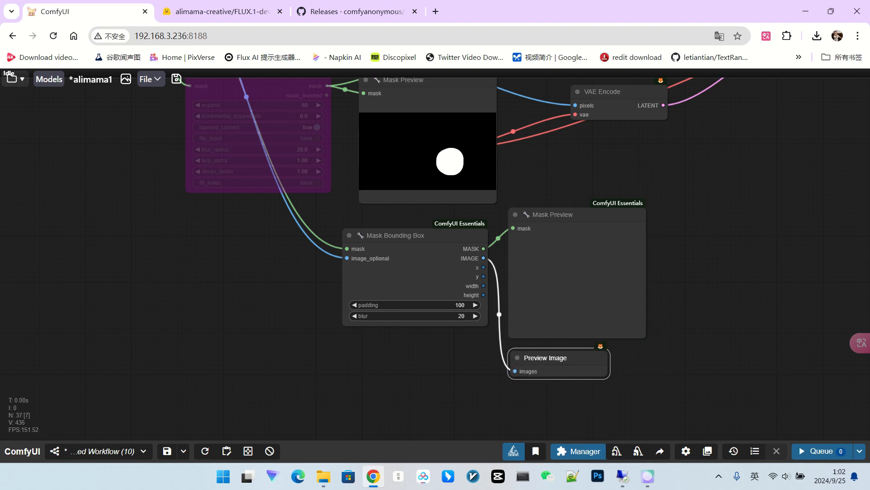
pyautogui.moveTo(607, 375); pyautogui.dragTo(651, 430)
# Run the workflow to generate the cropped mask and image previews.
pyautogui.scroll(-7, 651, 396)
pyautogui.moveTo(652, 317); pyautogui.dragTo(336, 196)
pyautogui.hotkey('ctrl', 'Return')
pyautogui.scroll(11, 268, 240)
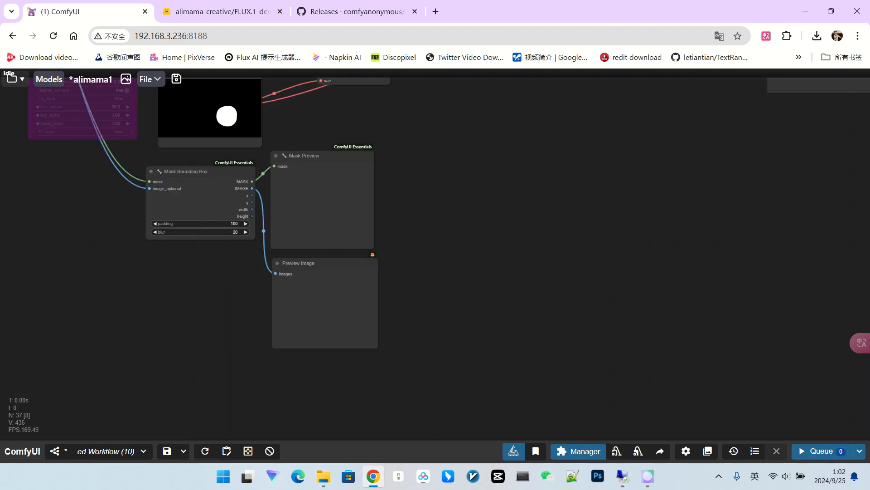
pyautogui.scroll(-3, 385, 202)
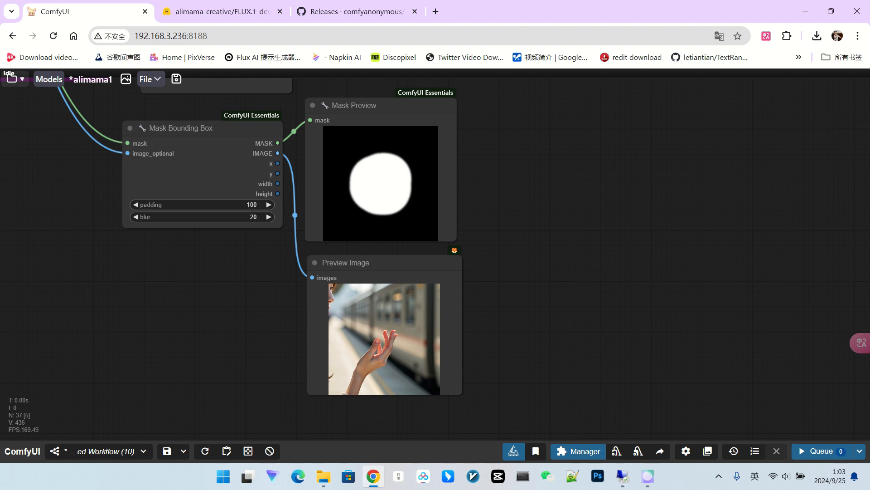
# Examine the cropped mask and the cropped hand image produced by Mask Bounding Box.
pyautogui.scroll(1, 387, 318)
pyautogui.scroll(-2, 416, 214)
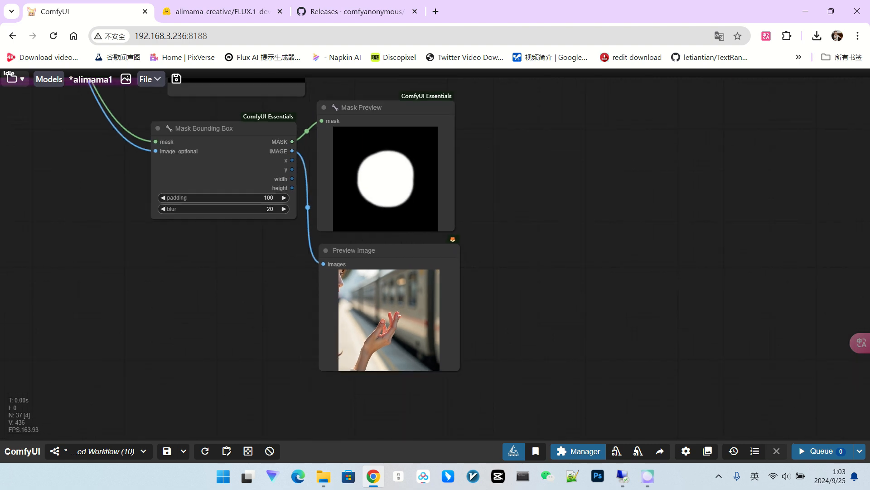
pyautogui.moveTo(494, 173); pyautogui.dragTo(469, 132)
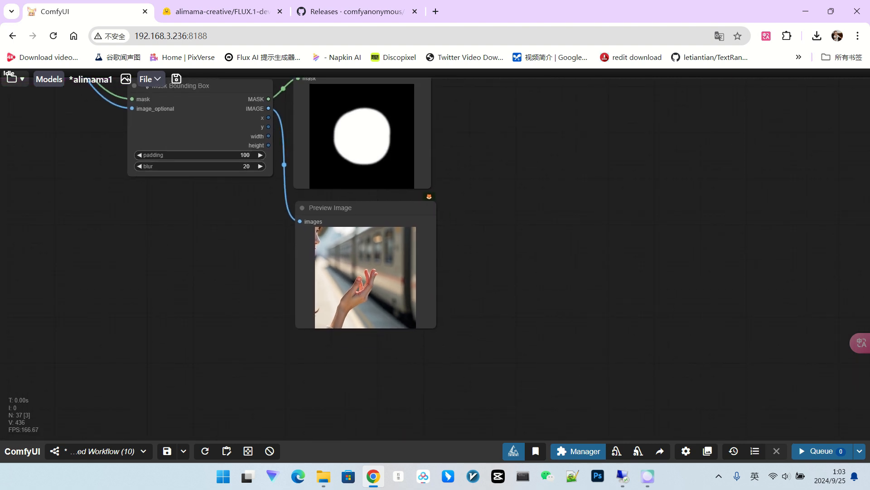
pyautogui.scroll(2, 374, 258)
pyautogui.scroll(2, 376, 258)
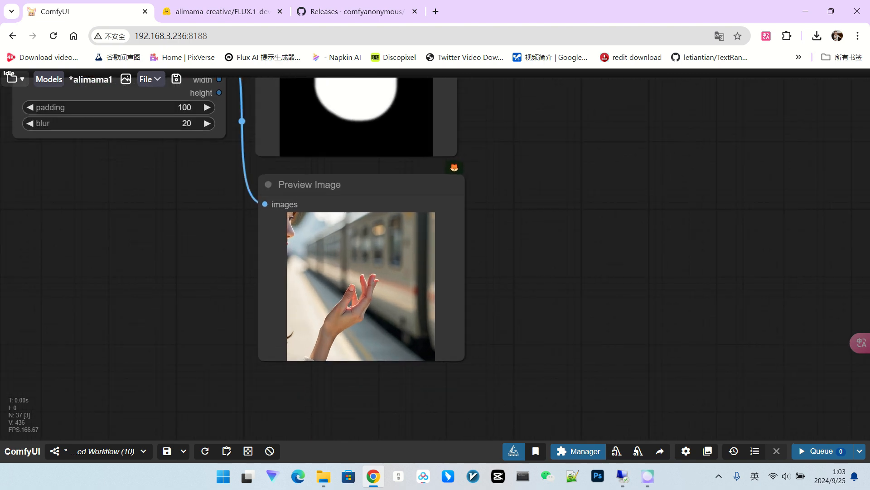
pyautogui.scroll(-3, 396, 237)
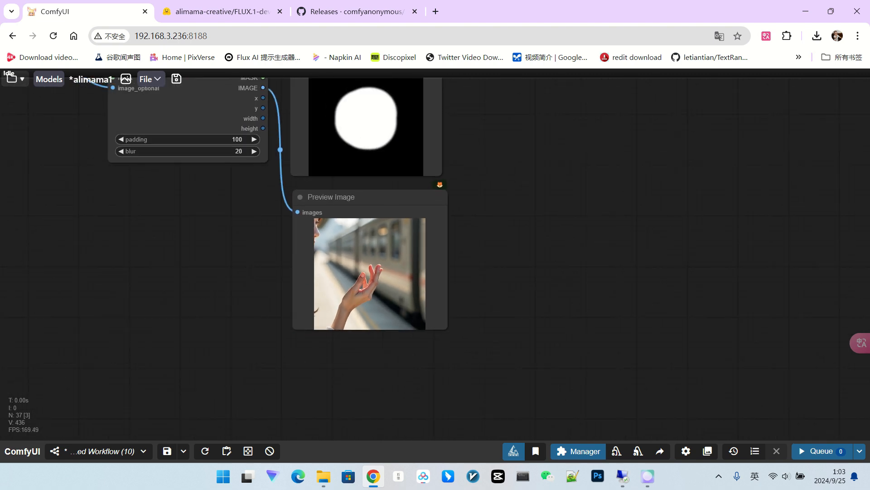
pyautogui.scroll(-3, 489, 210)
pyautogui.moveTo(488, 209); pyautogui.dragTo(451, 255)
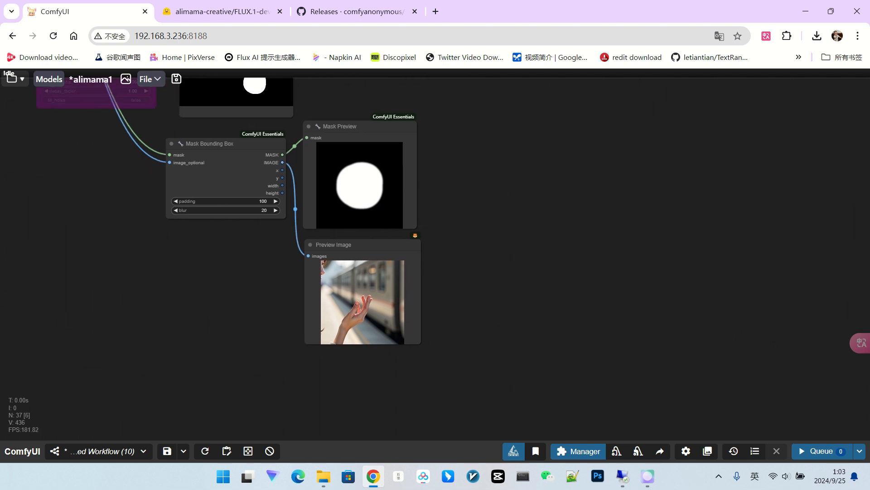
# Add an Upscale Image (using Model) node for the cropped image, with an Upscale Model Loader using RealESRGAN_x2plus.pth and a Preview Image.
pyautogui.moveTo(539, 160); pyautogui.dragTo(412, 153)
pyautogui.doubleClick(412, 153)
pyautogui.write('upscal')
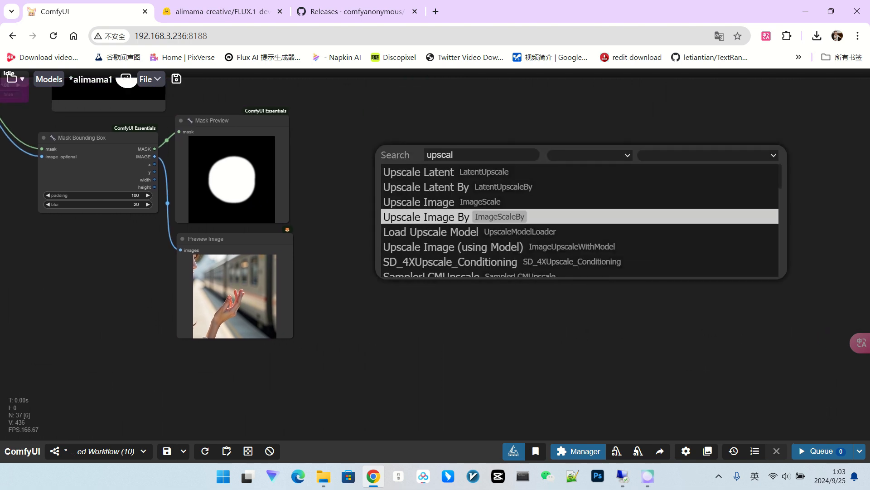
pyautogui.write('e')
pyautogui.scroll(-1, 431, 220)
pyautogui.write('i')
pyautogui.click(431, 202)
pyautogui.moveTo(465, 143); pyautogui.dragTo(407, 131)
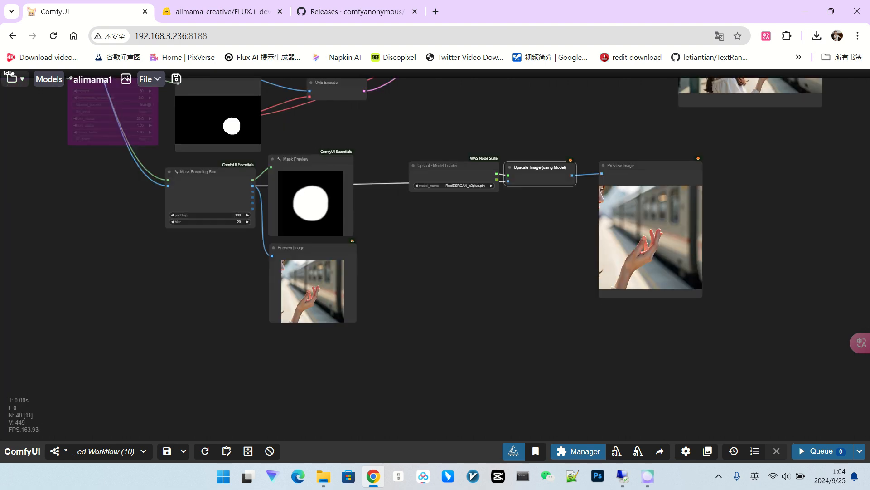
# Move the upscaled result's Preview Image below the Upscale Image (using Model) node.
pyautogui.moveTo(649, 165); pyautogui.dragTo(651, 227)
pyautogui.scroll(-3, 680, 193)
pyautogui.moveTo(680, 192); pyautogui.dragTo(502, 213)
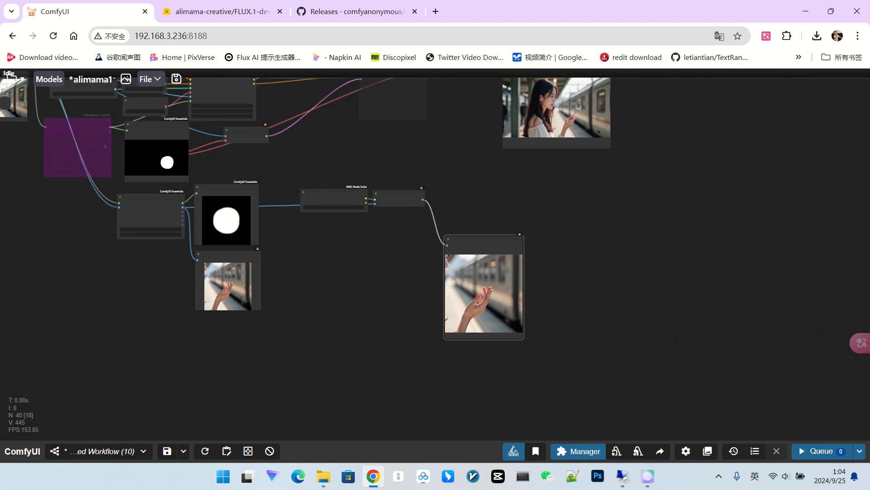
pyautogui.scroll(2, 505, 217)
pyautogui.moveTo(597, 222); pyautogui.dragTo(521, 226)
pyautogui.scroll(-8, 520, 226)
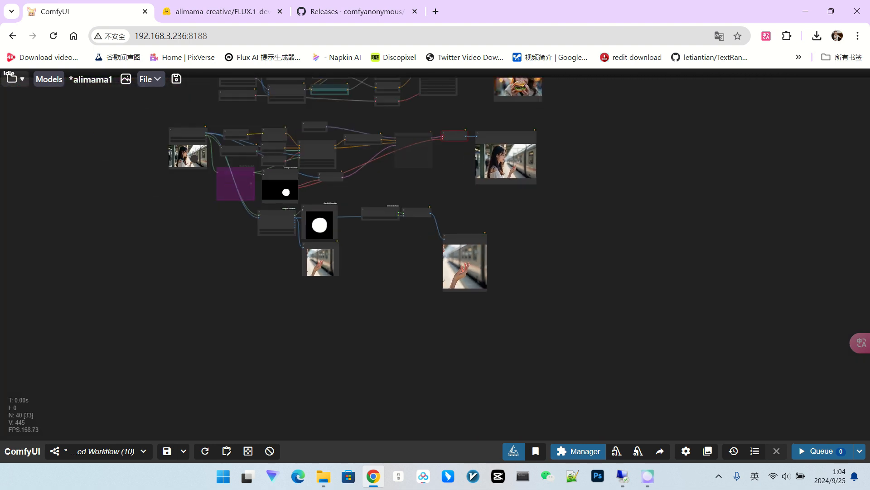
pyautogui.moveTo(407, 111); pyautogui.dragTo(414, 178)
pyautogui.scroll(4, 399, 206)
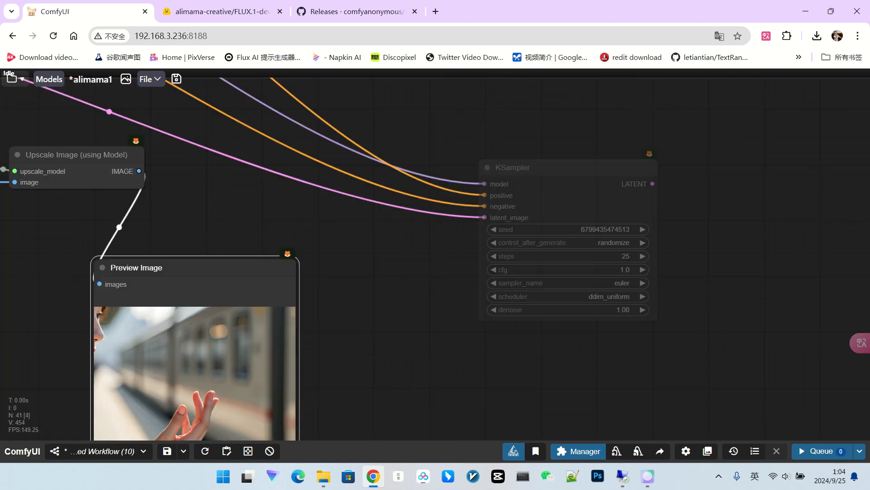
pyautogui.scroll(-2, 396, 258)
pyautogui.moveTo(396, 258); pyautogui.dragTo(586, 355)
pyautogui.scroll(-3, 439, 288)
pyautogui.click(692, 298)
pyautogui.press('Delete')
# Shift the upscaled result's Preview Image back beneath the Upscale Model Loader to free space for the sampling nodes.
pyautogui.moveTo(634, 298); pyautogui.dragTo(688, 299)
pyautogui.moveTo(494, 361); pyautogui.dragTo(356, 355)
pyautogui.scroll(-3, 397, 304)
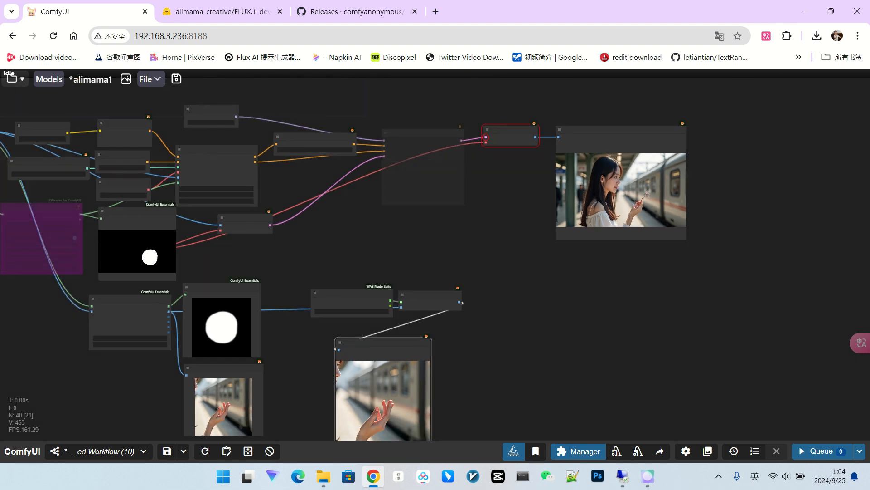
# Duplicate ControlNetInpaintingAliMamaApply, FluxGuidance, KSampler and Get_fluxmodel together, placing the copies beyond the upscale nodes.
pyautogui.moveTo(291, 229); pyautogui.dragTo(344, 244)
pyautogui.scroll(3, 348, 213)
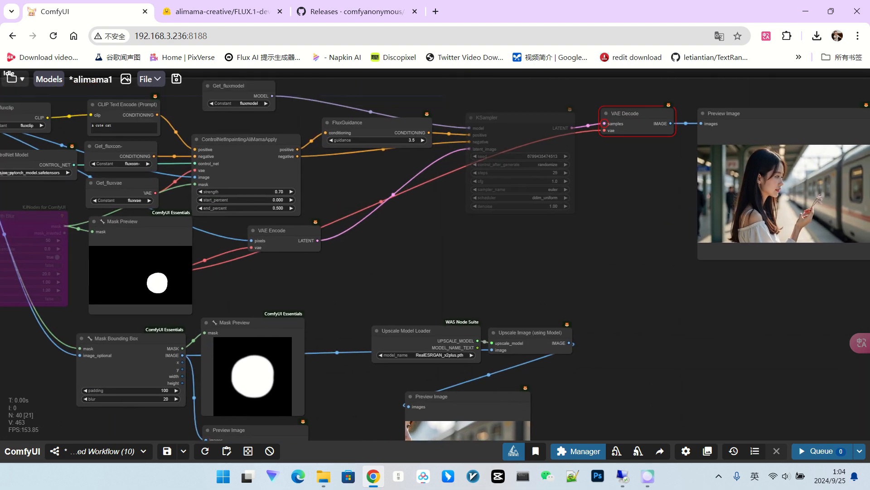
pyautogui.click(239, 139)
pyautogui.keyDown('ctrl'); pyautogui.click(365, 123); pyautogui.keyUp('ctrl')
pyautogui.keyDown('ctrl'); pyautogui.click(486, 118); pyautogui.keyUp('ctrl')
pyautogui.keyDown('ctrl'); pyautogui.click(229, 86); pyautogui.keyUp('ctrl')
pyautogui.hotkey('ctrl', 'c')
pyautogui.hotkey('ctrl', 'v')
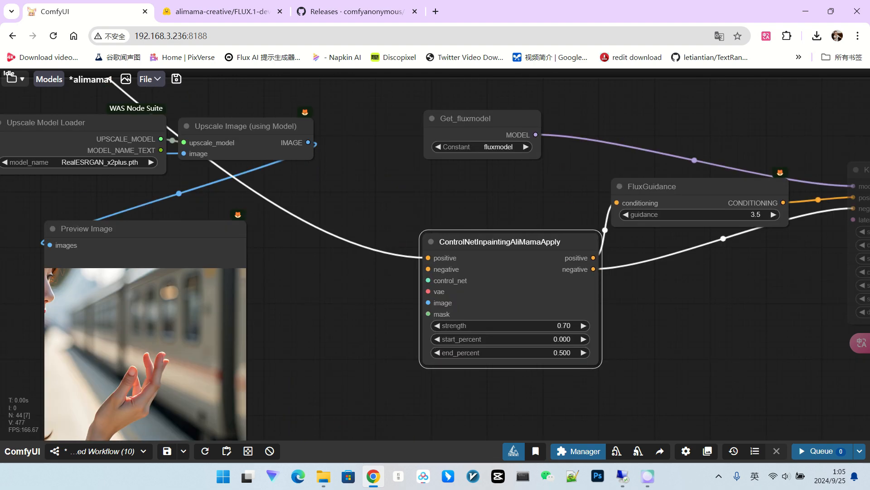
# Connect the prompt conditioning and the Get_fluxcon- conditioning to the copied ControlNetInpaintingAliMamaApply's positive and negative inputs.
pyautogui.scroll(-3, 339, 312)
pyautogui.moveTo(339, 312); pyautogui.dragTo(466, 393)
pyautogui.scroll(-3, 349, 227)
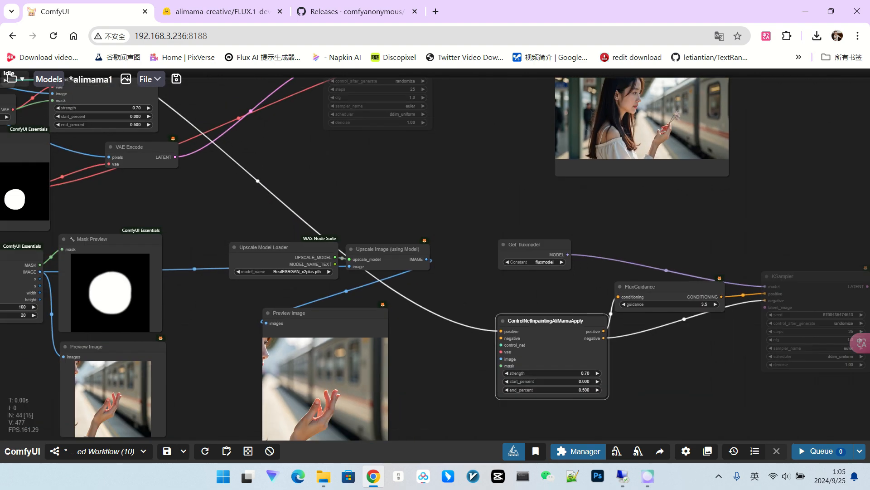
pyautogui.moveTo(350, 227); pyautogui.dragTo(384, 260)
pyautogui.moveTo(76, 119); pyautogui.dragTo(522, 361)
pyautogui.moveTo(499, 363); pyautogui.dragTo(510, 324)
pyautogui.scroll(-1, 471, 230)
pyautogui.moveTo(471, 229); pyautogui.dragTo(486, 278)
pyautogui.scroll(2, 148, 165)
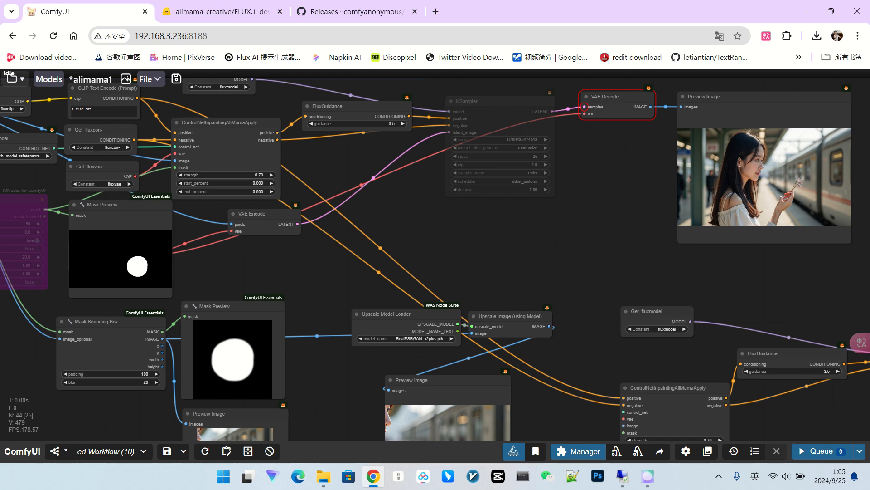
# Connect the loaded ControlNet and the Flux VAE to the control_net and vae inputs of the copied ControlNetInpaintingAliMamaApply.
pyautogui.moveTo(54, 149); pyautogui.dragTo(624, 412)
pyautogui.moveTo(557, 357); pyautogui.dragTo(539, 288)
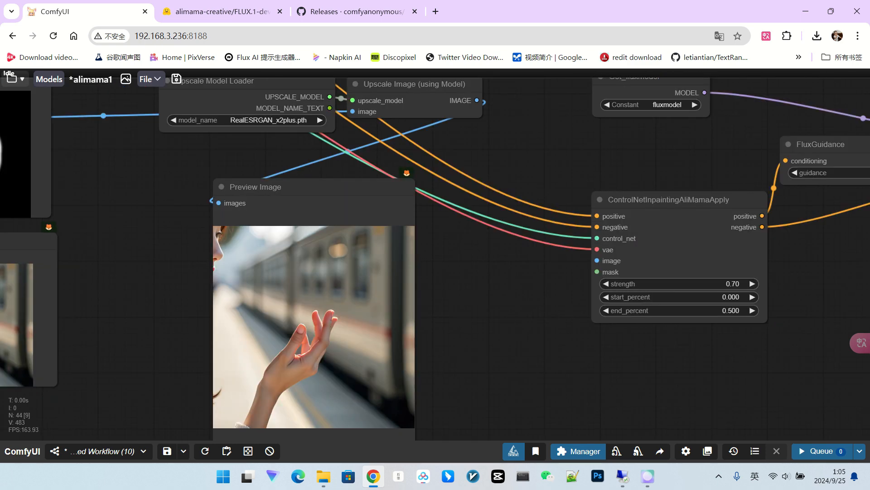
pyautogui.moveTo(484, 290); pyautogui.dragTo(560, 294)
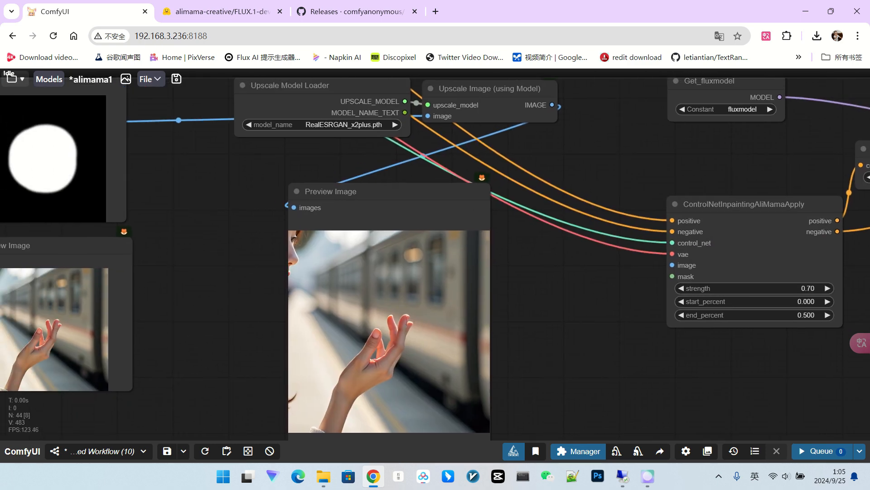
# Feed Mask Bounding Box's MASK and the upscaled IMAGE into the copied ControlNetInpaintingAliMamaApply's mask and image inputs.
pyautogui.scroll(-3, 560, 295)
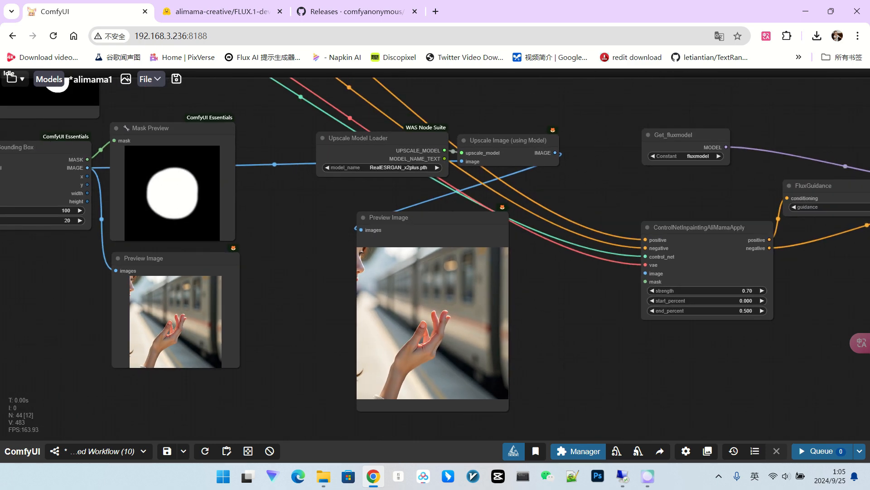
pyautogui.moveTo(87, 159); pyautogui.dragTo(645, 281)
pyautogui.moveTo(589, 345); pyautogui.dragTo(478, 357)
pyautogui.moveTo(444, 166); pyautogui.dragTo(534, 285)
# Add a VAE Encode node fed by the Upscale Image output and place it before the copied KSampler.
pyautogui.moveTo(571, 358); pyautogui.dragTo(323, 335)
pyautogui.scroll(-1, 324, 335)
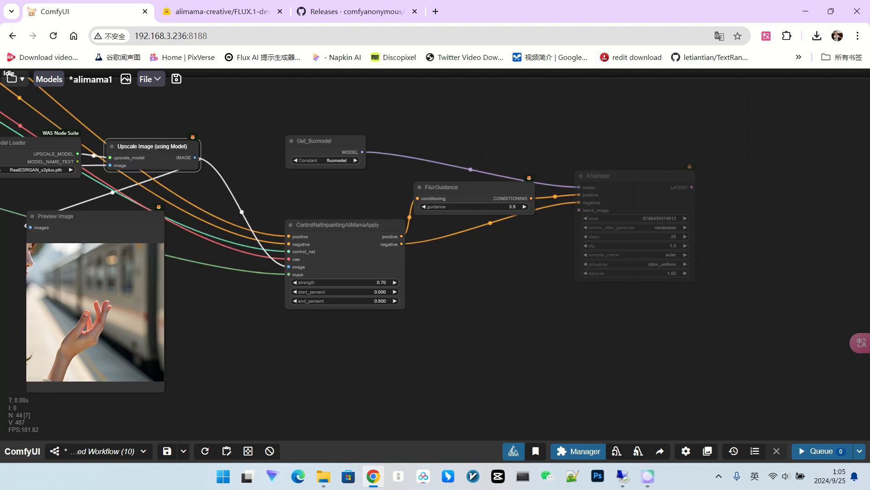
pyautogui.moveTo(195, 157); pyautogui.dragTo(417, 263)
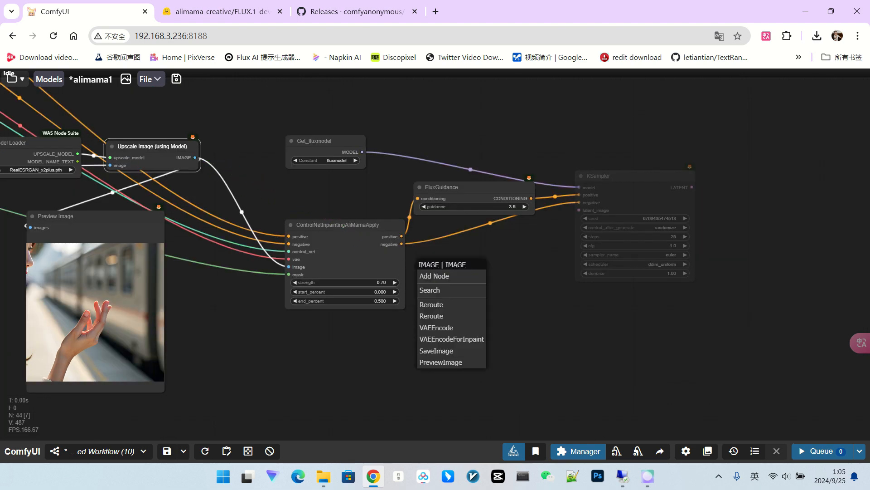
pyautogui.click(436, 327)
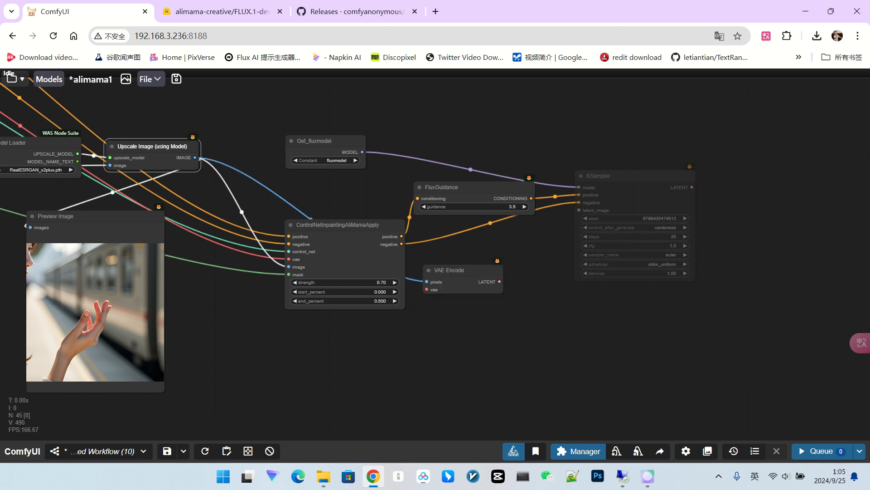
pyautogui.scroll(-4, 449, 336)
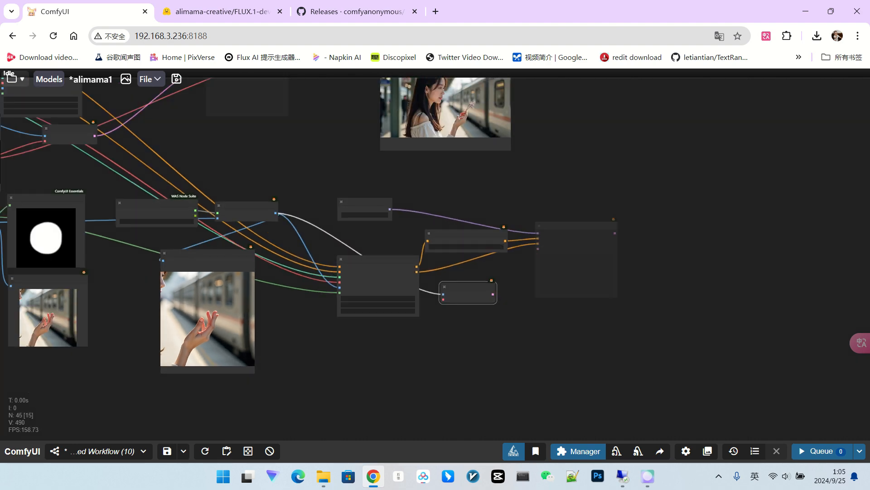
pyautogui.moveTo(449, 336); pyautogui.dragTo(467, 335)
pyautogui.scroll(4, 333, 329)
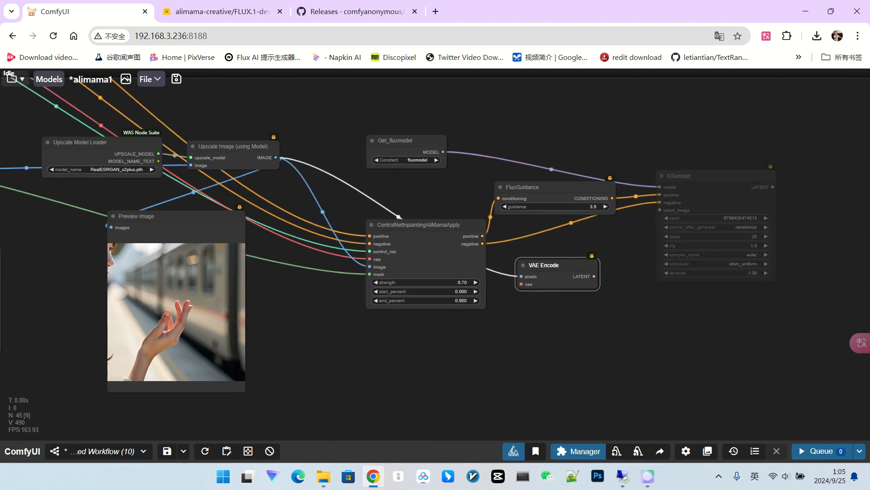
# Add a Get node set to fluxvae and connect its VAE output to the new VAE Encode.
pyautogui.doubleClick(287, 325)
pyautogui.write('get')
pyautogui.press('Return')
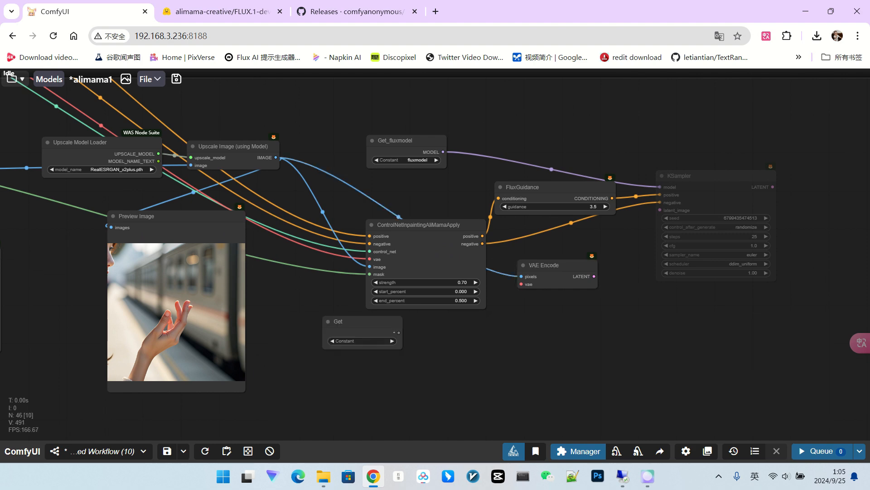
pyautogui.click(360, 333)
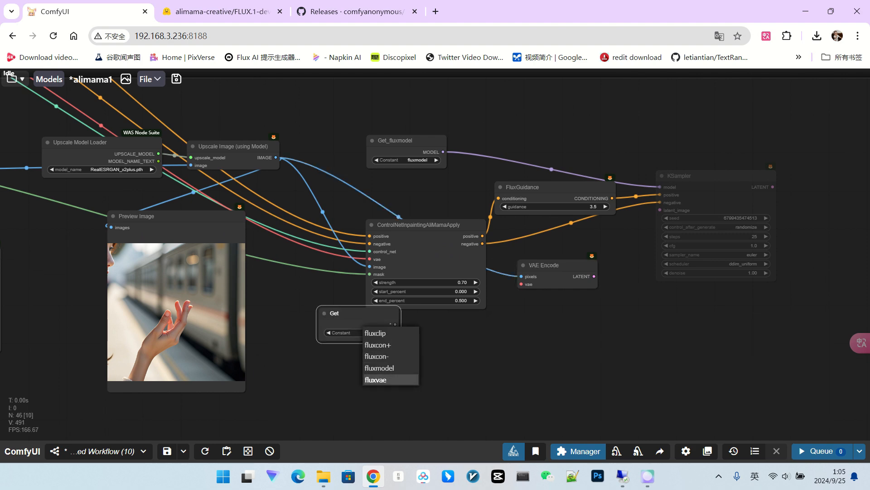
pyautogui.click(375, 379)
pyautogui.moveTo(349, 312); pyautogui.dragTo(428, 327)
pyautogui.moveTo(474, 338); pyautogui.dragTo(521, 284)
# Connect VAE Encode's LATENT to the copied KSampler's latent_image input and unmute that KSampler.
pyautogui.moveTo(567, 340); pyautogui.dragTo(410, 358)
pyautogui.moveTo(437, 294); pyautogui.dragTo(503, 228)
pyautogui.click(557, 194)
pyautogui.hotkey('ctrl', 'm')
# Add a VAE Decode node on the copied KSampler's LATENT output and supply its vae from Get_fluxvae.
pyautogui.scroll(-5, 414, 215)
pyautogui.scroll(-3, 109, 306)
pyautogui.moveTo(435, 231); pyautogui.dragTo(480, 225)
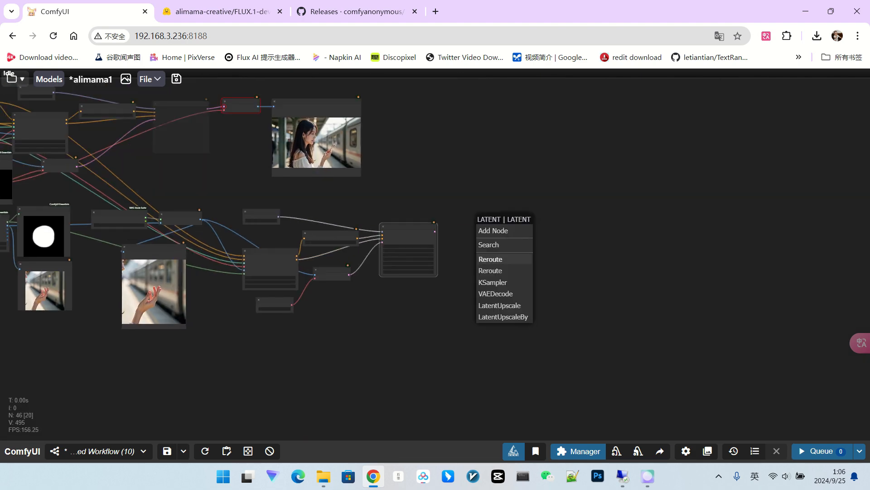
pyautogui.click(492, 293)
pyautogui.moveTo(292, 305); pyautogui.dragTo(560, 217)
# Add a Preview Image node to the new VAE Decode's output, enlarge it and position it beside the decoder.
pyautogui.click(576, 308)
pyautogui.moveTo(578, 214); pyautogui.dragTo(604, 329)
pyautogui.scroll(7, 428, 256)
pyautogui.moveTo(666, 196); pyautogui.dragTo(670, 181)
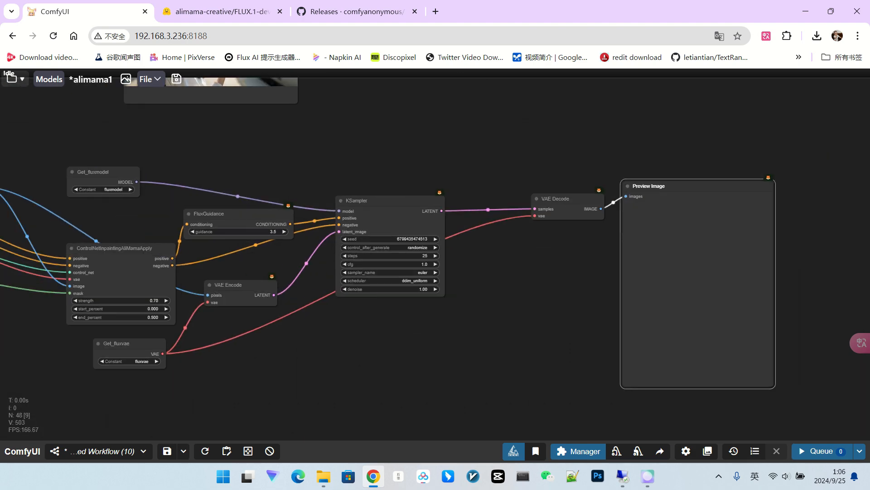
# Queue the workflow to inpaint the cropped and upscaled hand region, and follow its progress.
pyautogui.moveTo(432, 312); pyautogui.dragTo(545, 275)
pyautogui.scroll(-3, 605, 285)
pyautogui.scroll(2, 293, 260)
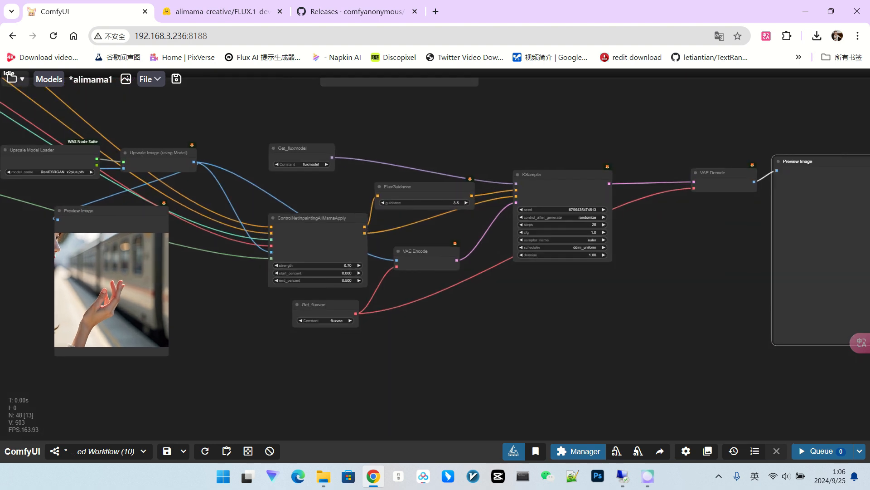
pyautogui.scroll(-4, 590, 265)
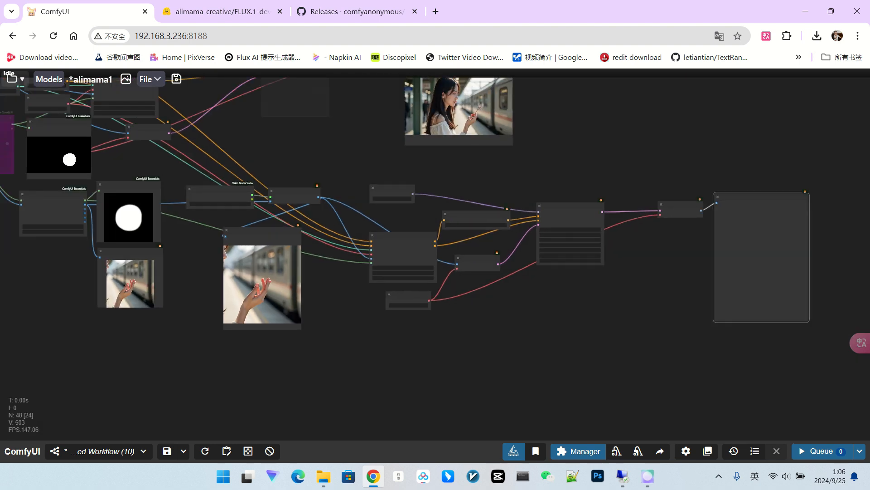
pyautogui.moveTo(590, 265); pyautogui.dragTo(438, 262)
pyautogui.click(821, 451)
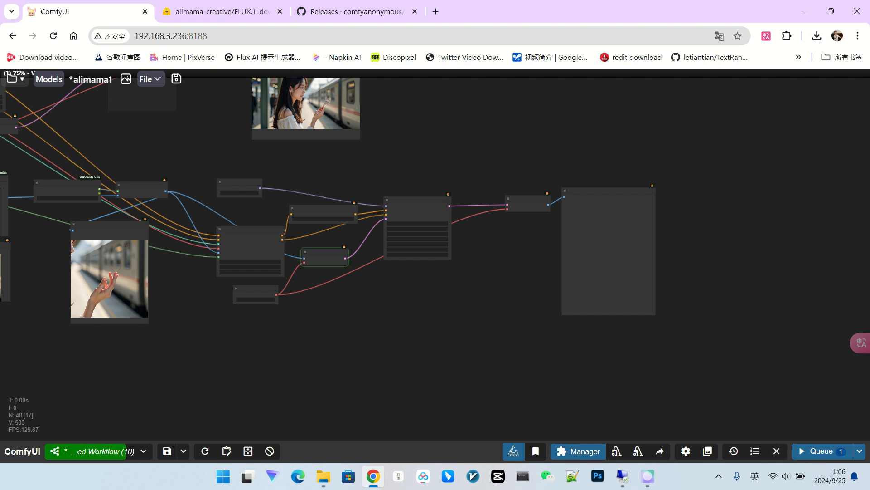
pyautogui.moveTo(498, 344); pyautogui.dragTo(613, 340)
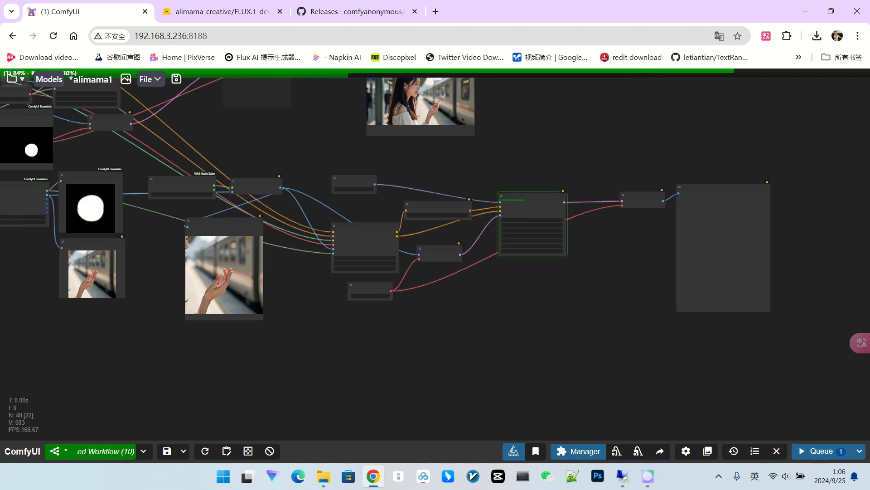
pyautogui.scroll(4, 514, 276)
pyautogui.scroll(-2, 226, 288)
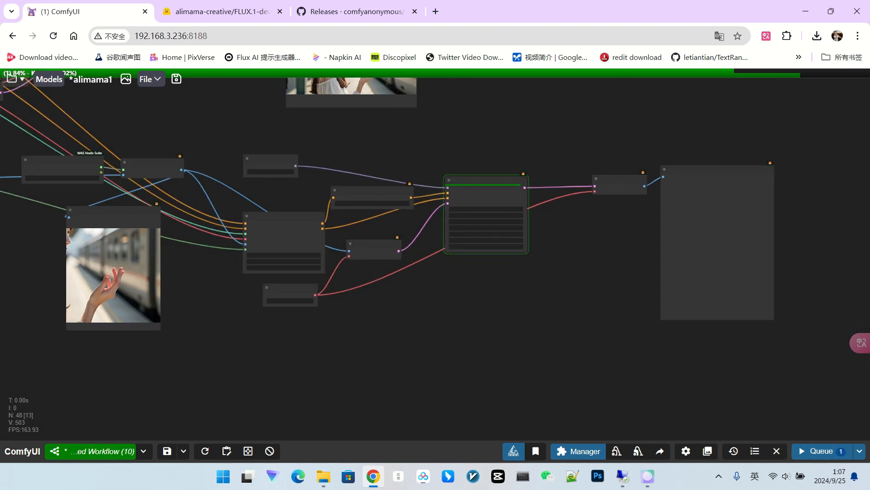
# Examine the inpainted crop in the final Preview Image, both up close and as a whole.
pyautogui.moveTo(226, 288); pyautogui.dragTo(139, 278)
pyautogui.scroll(10, 636, 238)
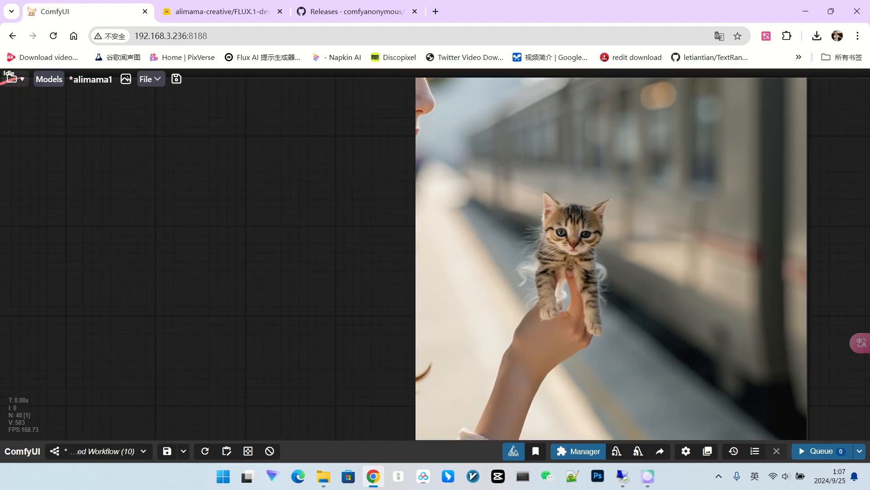
pyautogui.scroll(-5, 567, 274)
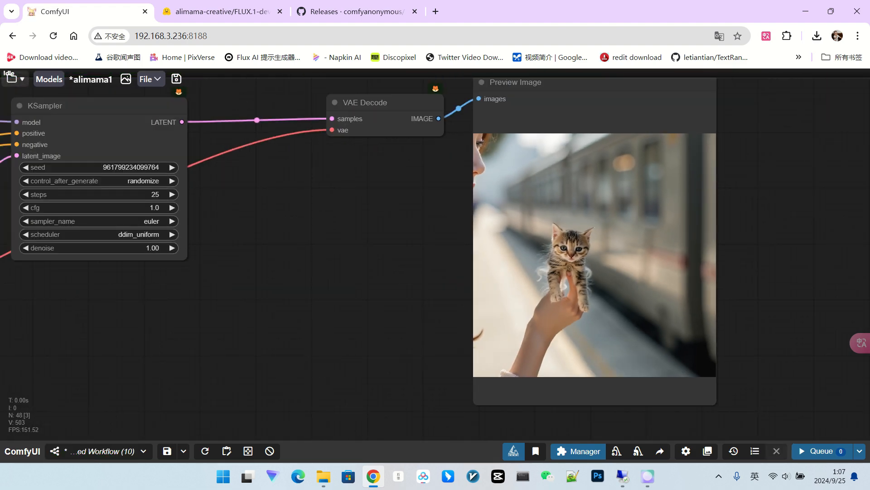
pyautogui.scroll(7, 562, 299)
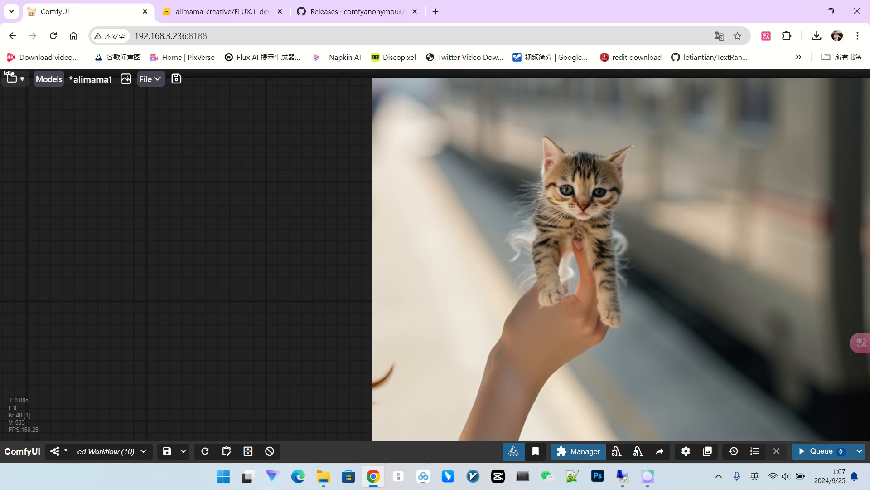
pyautogui.scroll(-2, 611, 317)
pyautogui.scroll(2, 584, 218)
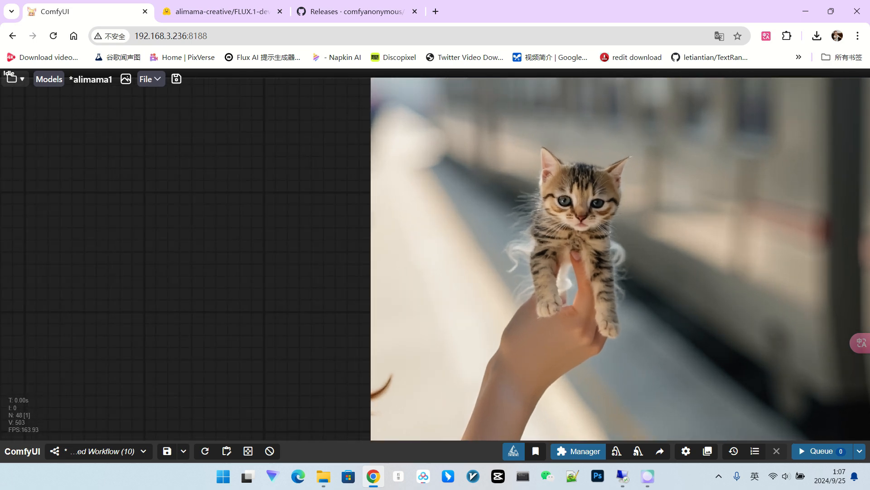
pyautogui.scroll(-5, 585, 218)
pyautogui.scroll(4, 585, 217)
pyautogui.scroll(3, 582, 262)
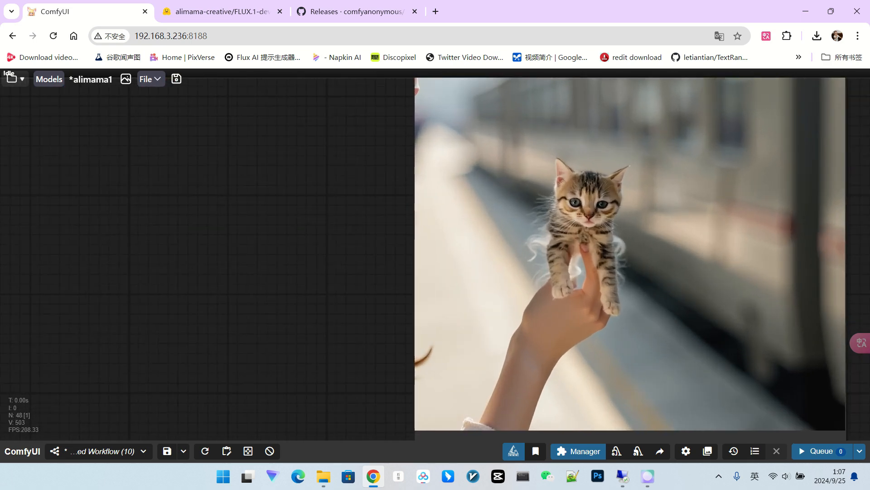
pyautogui.scroll(-8, 583, 262)
# Try the 4x-UltraSharp.pth model in the Upscale Model Loader and queue the workflow, dismissing any error report.
pyautogui.moveTo(350, 288); pyautogui.dragTo(586, 283)
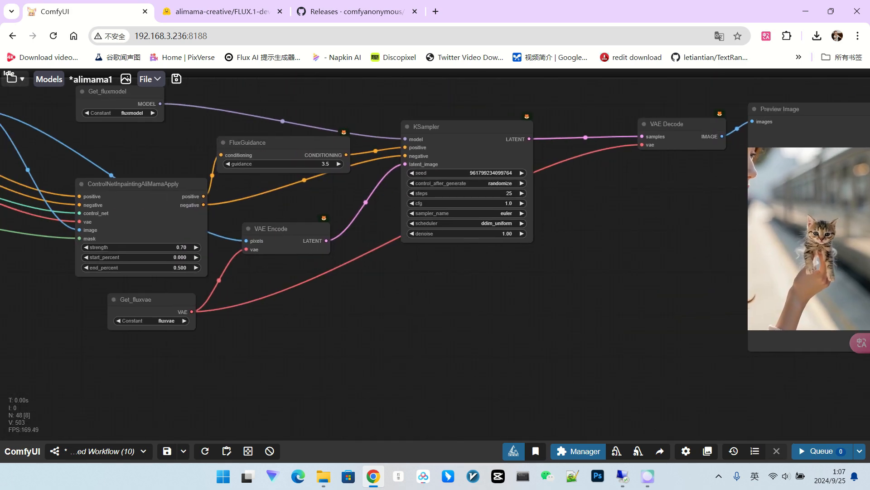
pyautogui.scroll(-3, 585, 283)
pyautogui.moveTo(145, 195); pyautogui.dragTo(455, 190)
pyautogui.scroll(9, 249, 136)
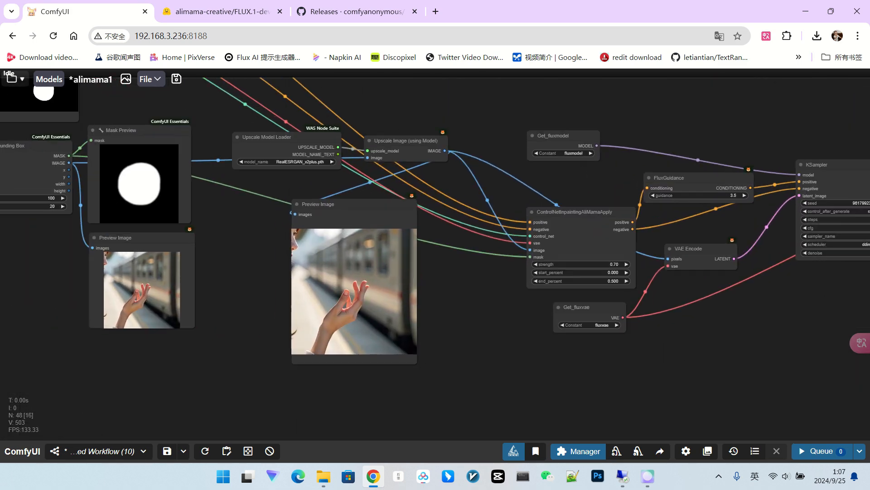
pyautogui.click(358, 185)
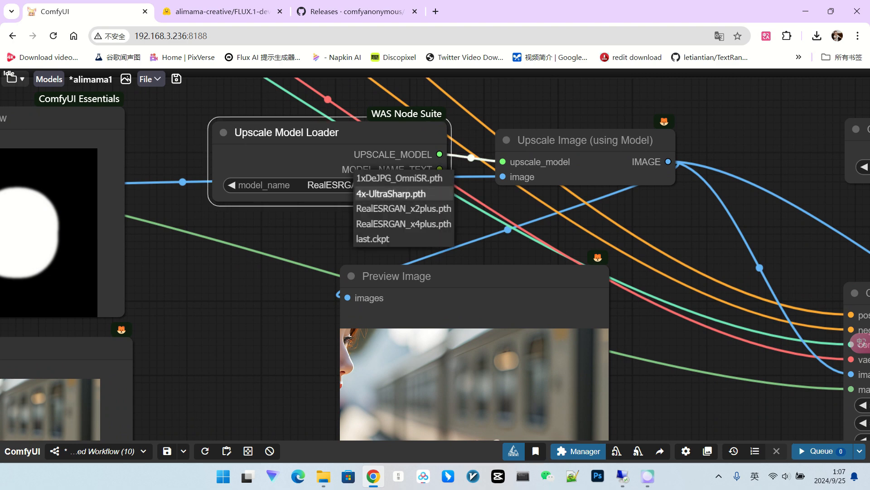
pyautogui.click(371, 197)
pyautogui.scroll(-9, 359, 241)
pyautogui.hotkey('ctrl', 'Return')
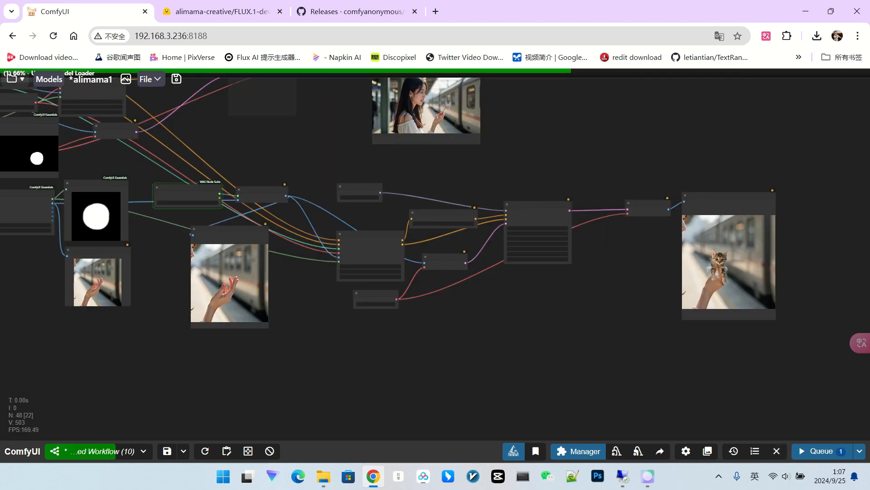
pyautogui.scroll(1, 566, 309)
pyautogui.scroll(-1, 567, 308)
pyautogui.moveTo(49, 245); pyautogui.dragTo(340, 286)
pyautogui.scroll(8, 340, 286)
pyautogui.moveTo(256, 177); pyautogui.dragTo(204, 202)
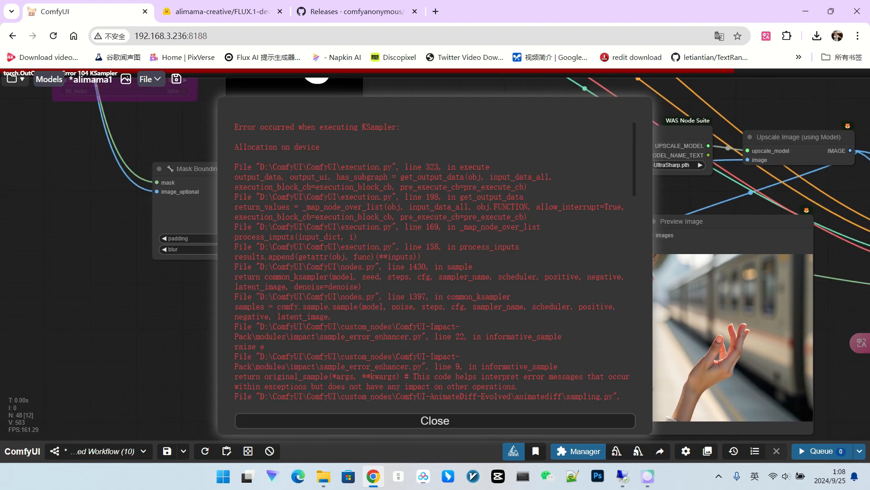
pyautogui.click(435, 420)
pyautogui.scroll(-2, 293, 324)
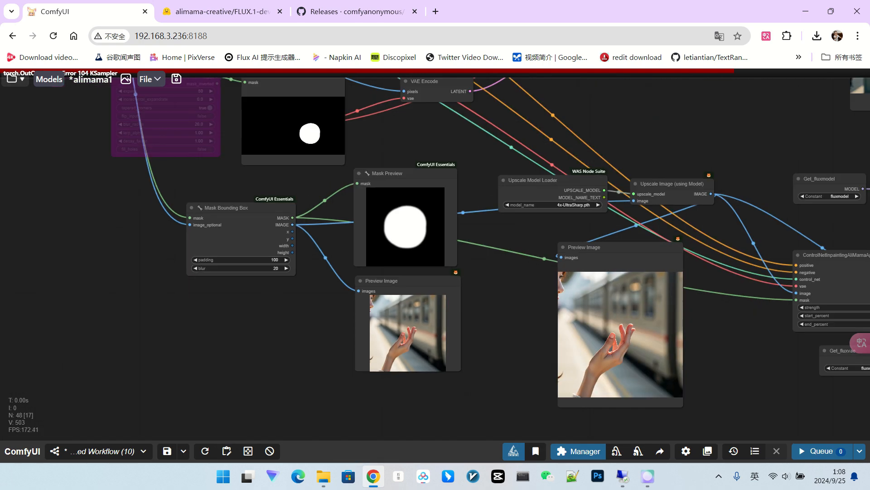
# Set the Upscale Model Loader's model to RealESRGAN_x2plus.pth and queue the workflow.
pyautogui.moveTo(586, 219); pyautogui.dragTo(470, 217)
pyautogui.scroll(7, 470, 217)
pyautogui.click(434, 190)
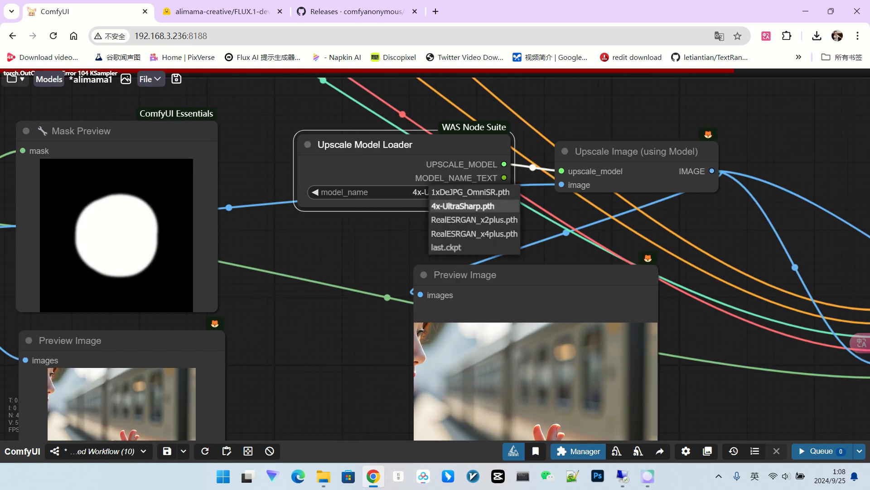
pyautogui.click(474, 220)
pyautogui.scroll(-12, 286, 206)
pyautogui.hotkey('ctrl', 'Return')
# Add a Set node below Mask Bounding Box, feed it the x output and name its constant box_x.
pyautogui.moveTo(172, 225); pyautogui.dragTo(439, 213)
pyautogui.scroll(12, 438, 213)
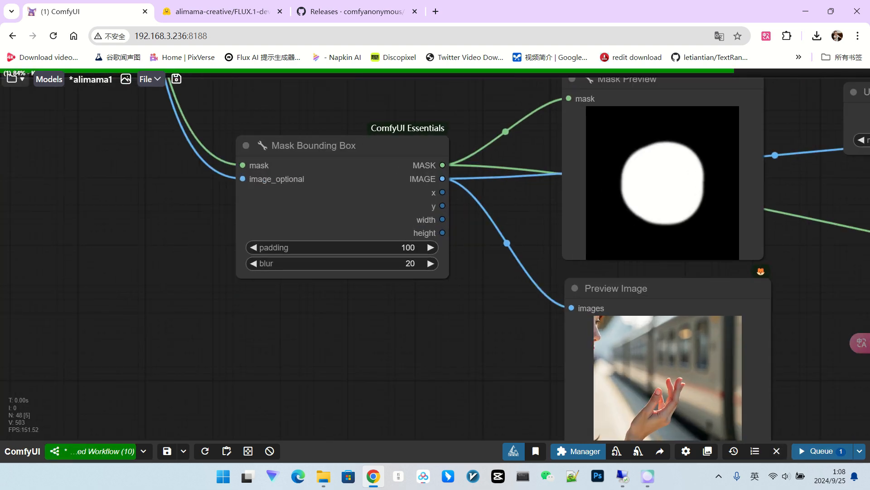
pyautogui.doubleClick(224, 313)
pyautogui.click(224, 394)
pyautogui.moveTo(442, 192); pyautogui.dragTo(230, 323)
pyautogui.click(257, 337)
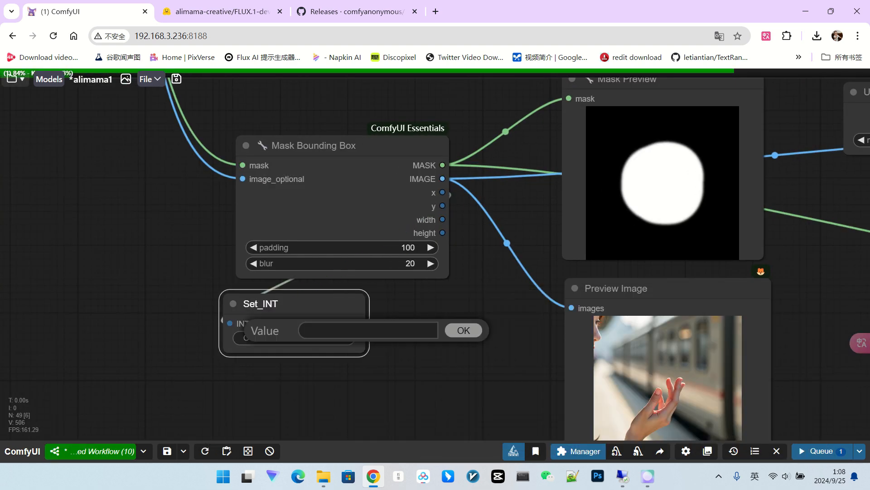
pyautogui.write('box_x')
pyautogui.press('Return')
# Duplicate the box_x Set node, feed the copy from Mask Bounding Box's y output and name it box_y.
pyautogui.hotkey('ctrl', 'c')
pyautogui.hotkey('ctrl', 'v')
pyautogui.moveTo(442, 206); pyautogui.dragTo(223, 398)
pyautogui.click(314, 410)
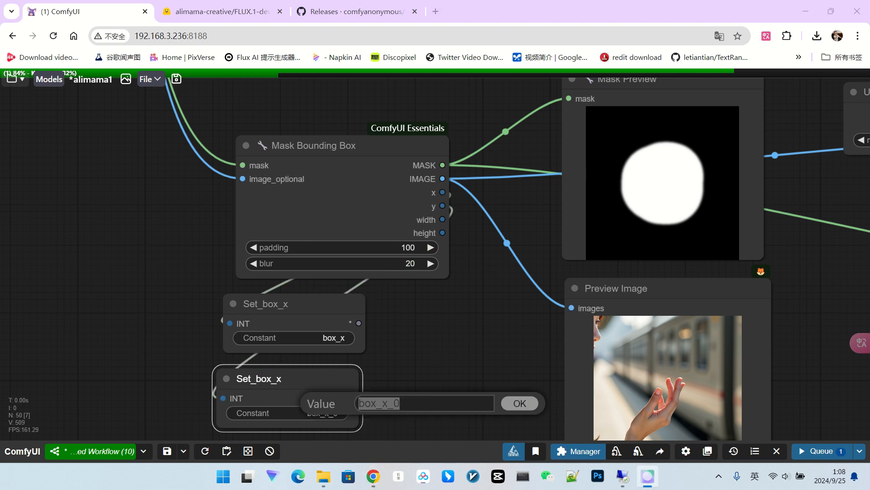
pyautogui.write('box_y')
pyautogui.press('Return')
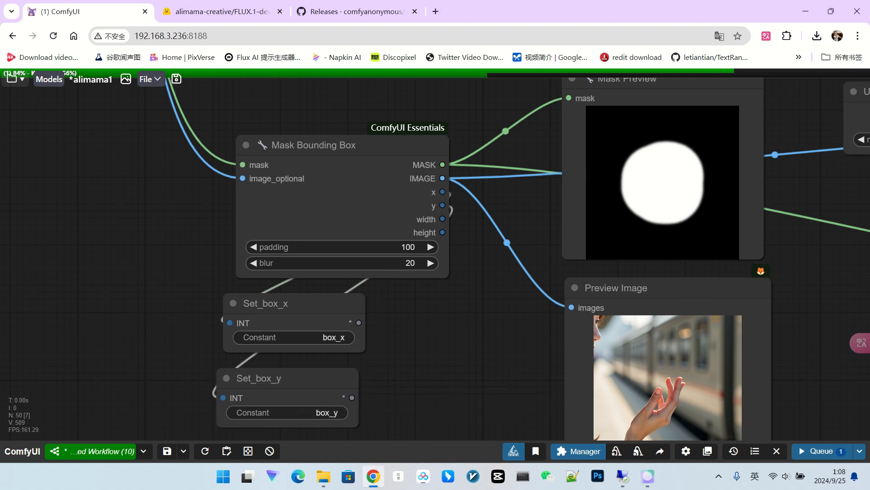
# Duplicate the box_y Set node, feed the copy from Mask Bounding Box's width output and name it box_w.
pyautogui.moveTo(408, 344); pyautogui.dragTo(442, 262)
pyautogui.hotkey('ctrl', 'c')
pyautogui.hotkey('ctrl', 'v')
pyautogui.moveTo(453, 379); pyautogui.dragTo(479, 356)
pyautogui.moveTo(477, 136); pyautogui.dragTo(465, 221)
pyautogui.click(511, 255)
pyautogui.write('box_w')
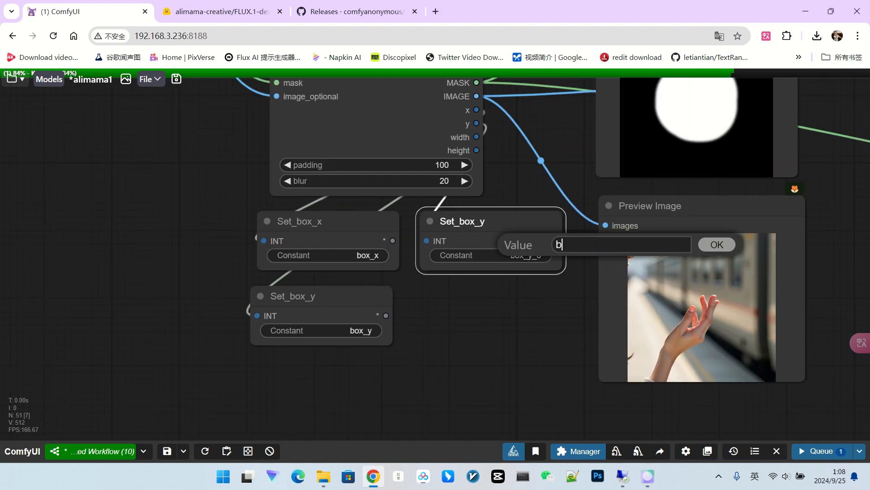
pyautogui.press('Return')
# Duplicate the box_w Set node, feed the copy from Mask Bounding Box's height output and name it box_h.
pyautogui.hotkey('ctrl', 'c')
pyautogui.hotkey('ctrl', 'v')
pyautogui.moveTo(423, 324); pyautogui.dragTo(478, 160)
pyautogui.click(504, 339)
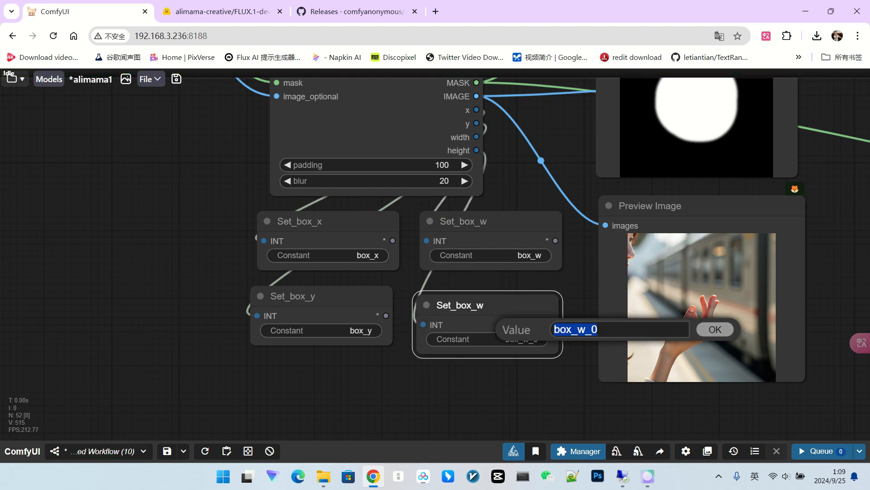
pyautogui.write('box_h')
pyautogui.press('Return')
# Examine the newly inpainted crop in the final Preview Image and the sampling nodes leading to it.
pyautogui.scroll(-3, 528, 376)
pyautogui.scroll(-4, 527, 376)
pyautogui.moveTo(528, 375); pyautogui.dragTo(177, 326)
pyautogui.scroll(1, 307, 329)
pyautogui.scroll(-2, 307, 329)
pyautogui.moveTo(590, 318); pyautogui.dragTo(272, 317)
pyautogui.scroll(12, 516, 254)
pyautogui.moveTo(517, 254); pyautogui.dragTo(478, 251)
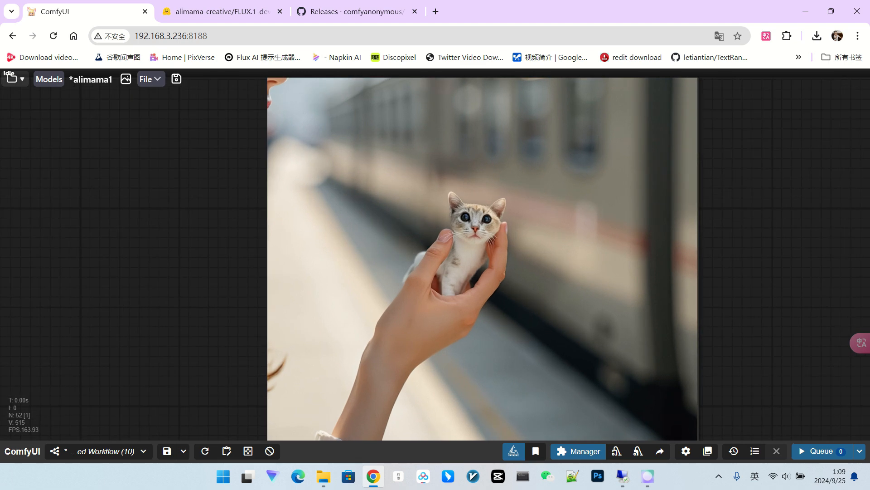
pyautogui.scroll(-5, 516, 254)
pyautogui.scroll(-4, 516, 255)
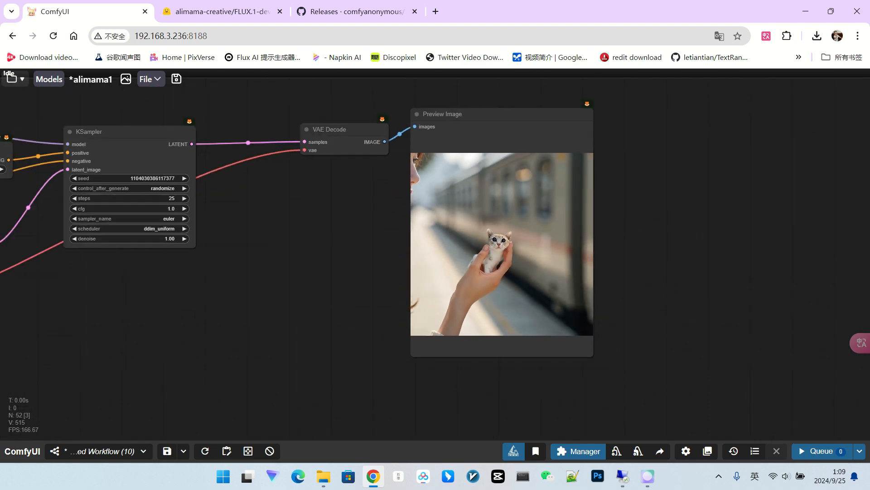
pyautogui.scroll(-2, 295, 263)
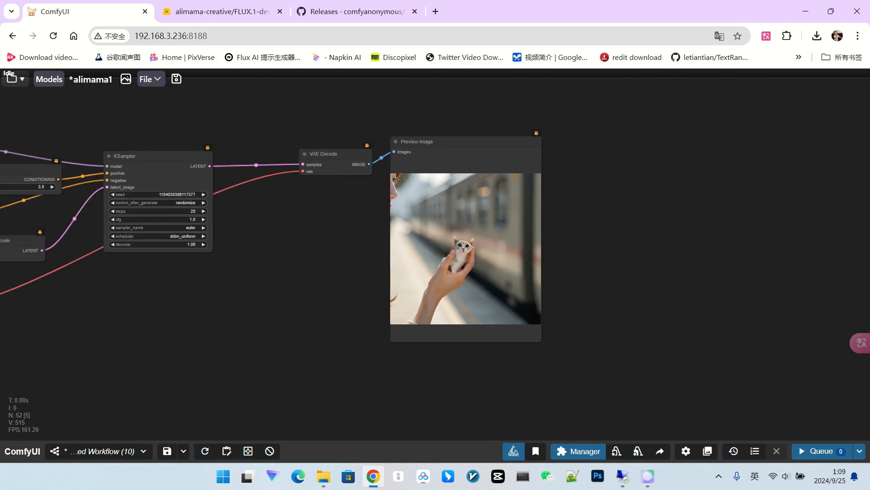
pyautogui.moveTo(295, 262); pyautogui.dragTo(404, 261)
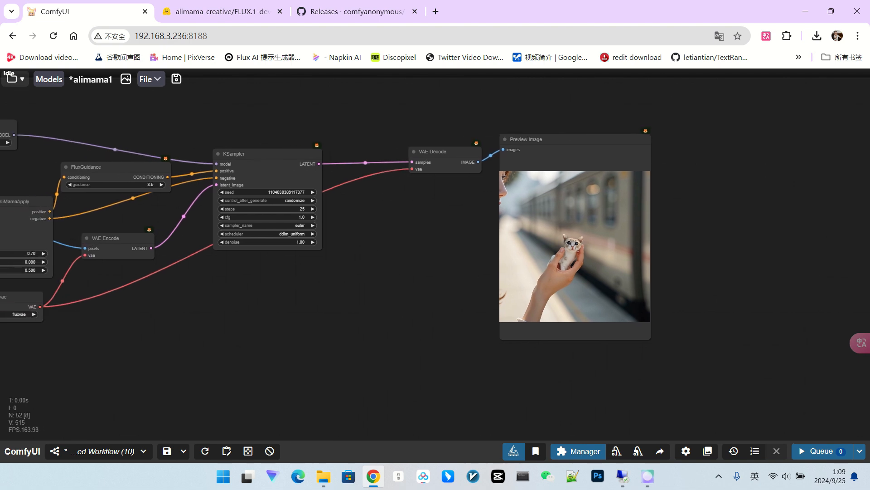
pyautogui.moveTo(579, 252); pyautogui.dragTo(564, 252)
pyautogui.scroll(-3, 384, 279)
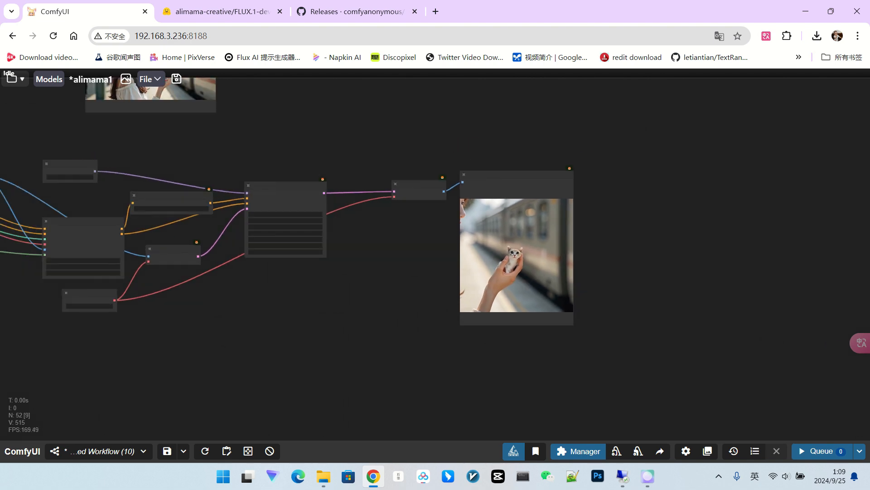
# Add an Image Resize node beyond the final preview and connect VAE Decode's IMAGE output to its image input.
pyautogui.moveTo(684, 215); pyautogui.dragTo(574, 208)
pyautogui.scroll(6, 574, 208)
pyautogui.doubleClick(502, 203)
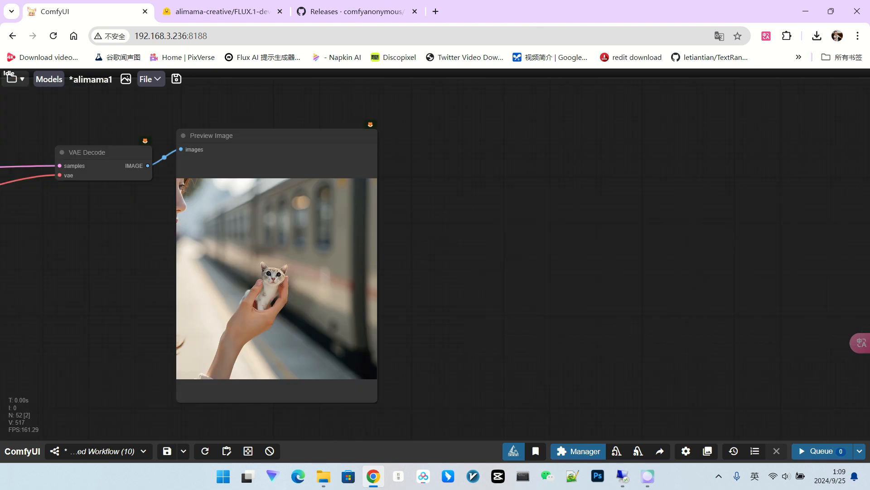
pyautogui.doubleClick(449, 214)
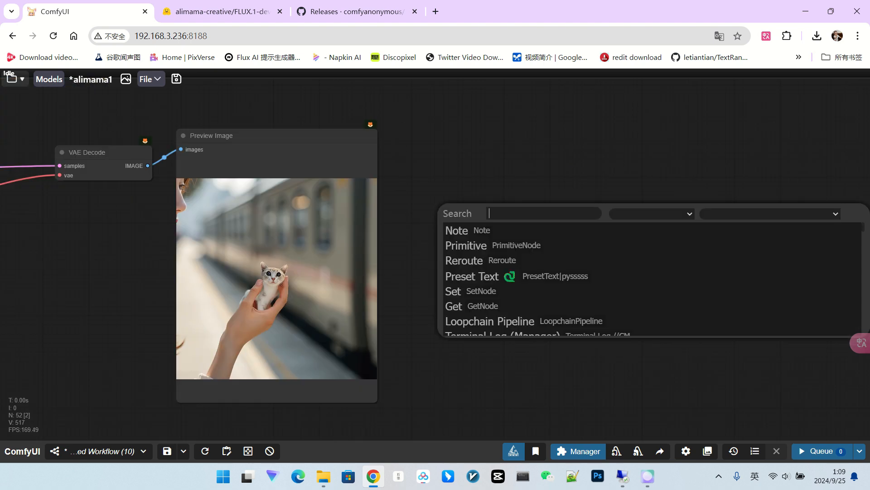
pyautogui.write('image resize')
pyautogui.click(572, 232)
pyautogui.scroll(4, 571, 234)
pyautogui.scroll(-2, 527, 229)
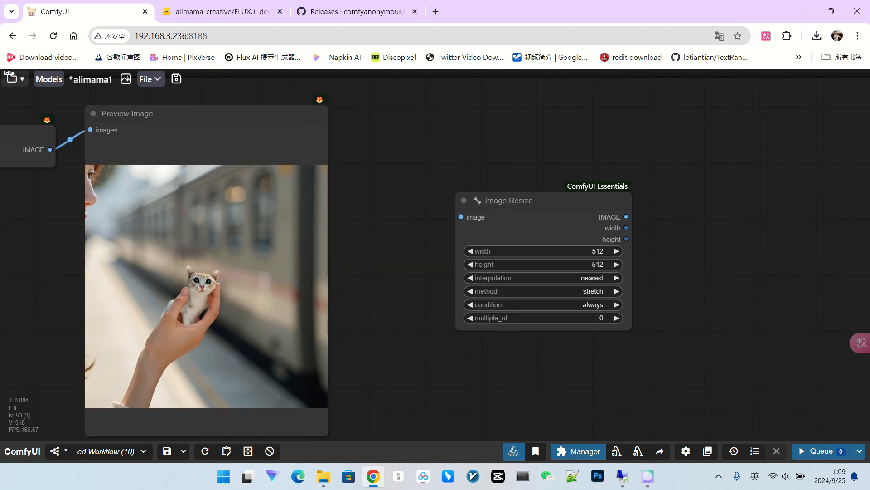
pyautogui.scroll(-4, 651, 260)
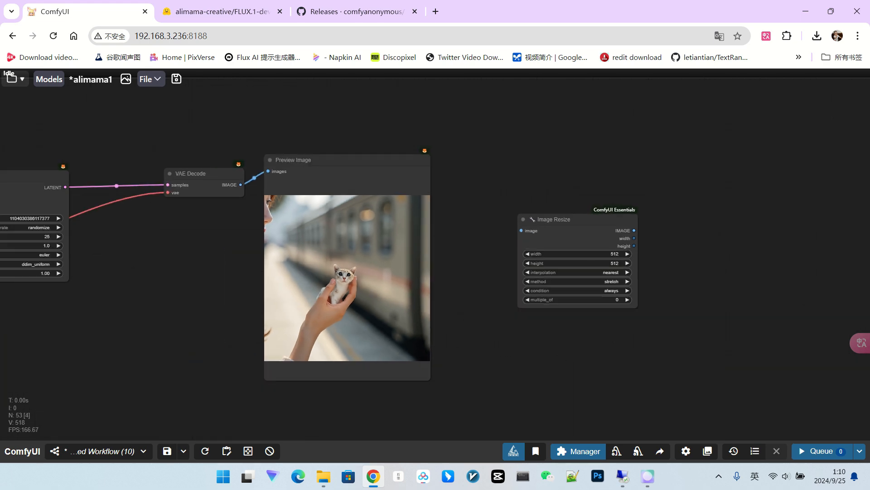
pyautogui.moveTo(241, 184); pyautogui.dragTo(521, 230)
pyautogui.scroll(6, 623, 259)
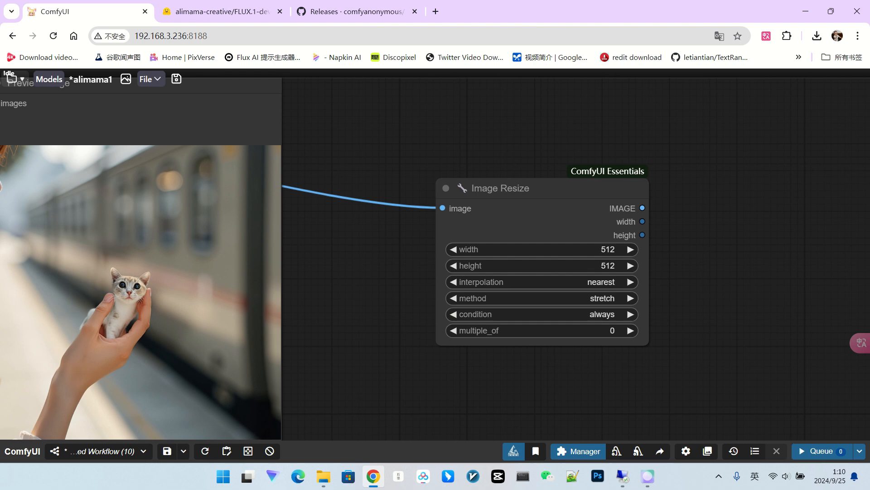
# Convert Image Resize's width and height widgets to inputs and move the node farther from the preview.
pyautogui.scroll(-2, 602, 275)
pyautogui.rightClick(566, 254)
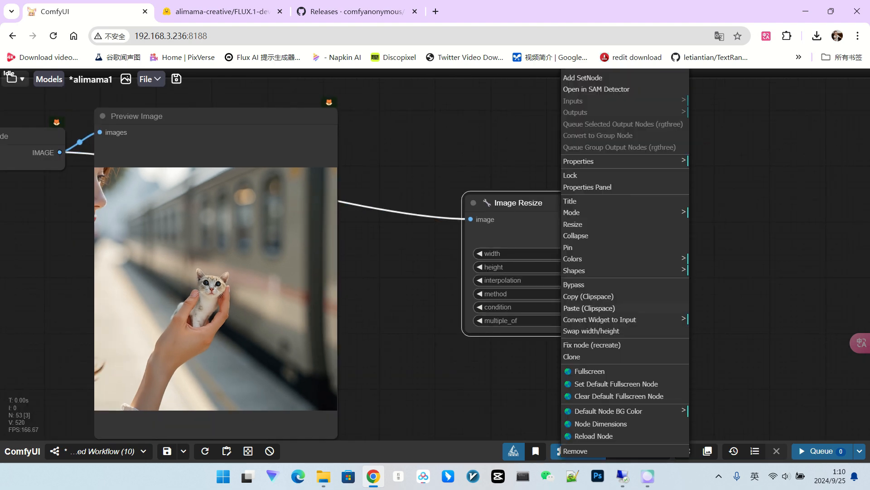
pyautogui.click(585, 318)
pyautogui.click(725, 320)
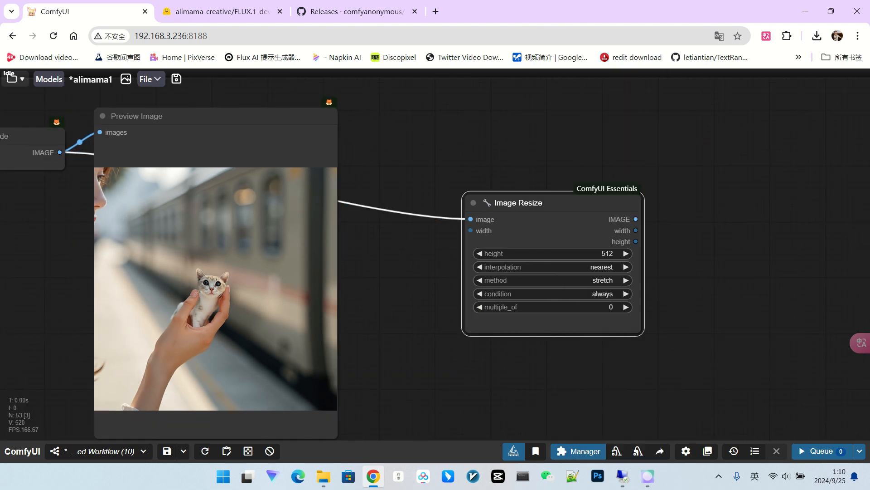
pyautogui.rightClick(526, 224)
pyautogui.click(557, 307)
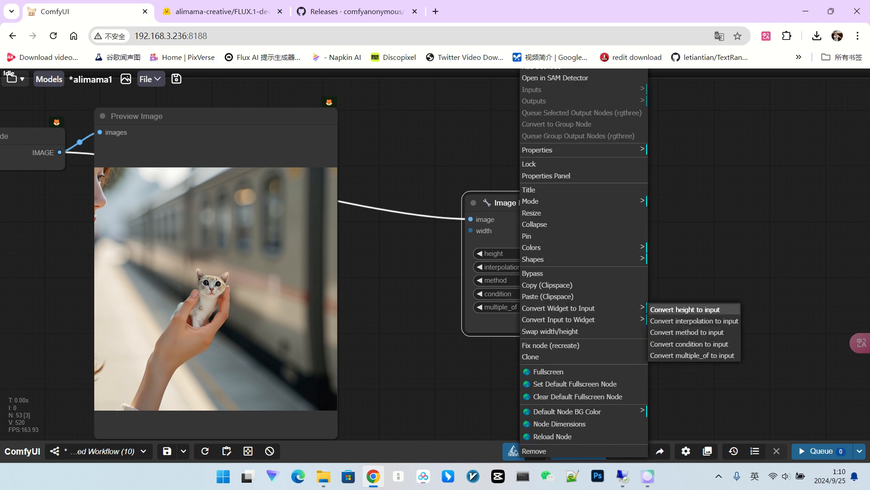
pyautogui.click(685, 309)
pyautogui.moveTo(498, 203); pyautogui.dragTo(600, 199)
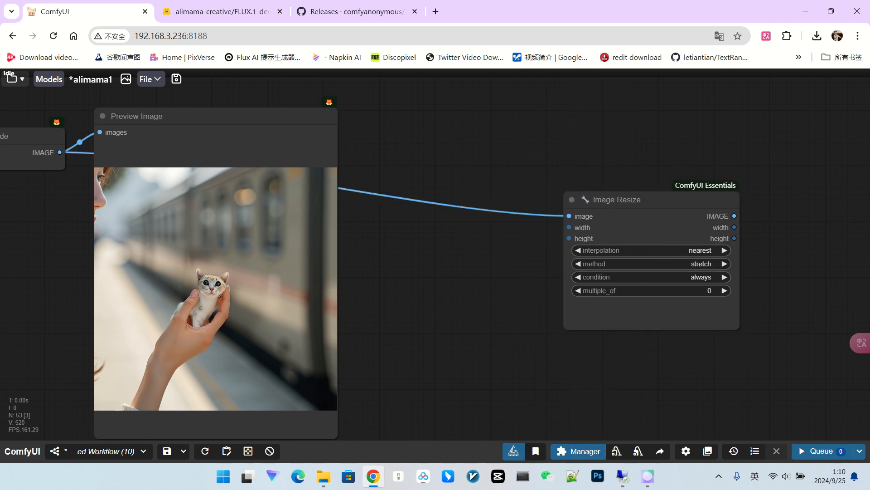
# Add a Get node set to box_w and connect its INT output to Image Resize's width input.
pyautogui.doubleClick(385, 263)
pyautogui.write('get')
pyautogui.press('Return')
pyautogui.click(476, 283)
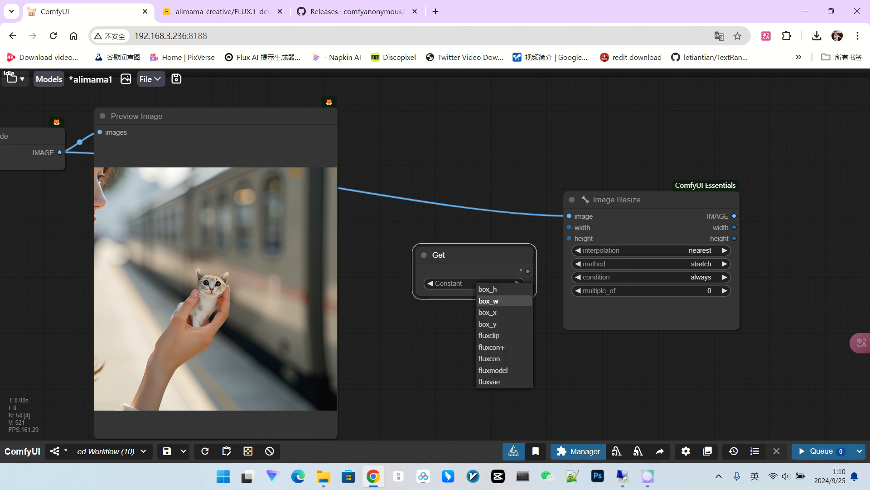
pyautogui.click(488, 300)
pyautogui.moveTo(528, 271); pyautogui.dragTo(569, 227)
# Duplicate the box_w Get node below the original, set the copy to box_h and connect it to Image Resize's height input.
pyautogui.moveTo(466, 254); pyautogui.dragTo(460, 236)
pyautogui.keyDown('alt'); pyautogui.moveTo(460, 236); pyautogui.dragTo(460, 296); pyautogui.keyUp('alt')
pyautogui.click(501, 324)
pyautogui.click(507, 324)
pyautogui.moveTo(520, 311); pyautogui.dragTo(569, 238)
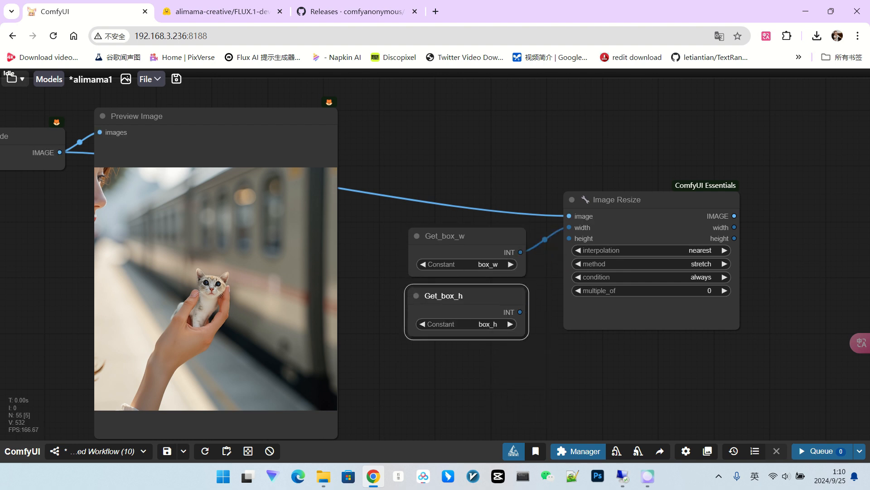
# Add a Preview Image node on Image Resize's IMAGE output and position it beside the node.
pyautogui.scroll(-3, 739, 236)
pyautogui.moveTo(744, 237); pyautogui.dragTo(451, 209)
pyautogui.moveTo(448, 210); pyautogui.dragTo(523, 187)
pyautogui.click(508, 293)
pyautogui.scroll(-3, 664, 221)
pyautogui.moveTo(664, 221); pyautogui.dragTo(731, 217)
pyautogui.scroll(4, 465, 330)
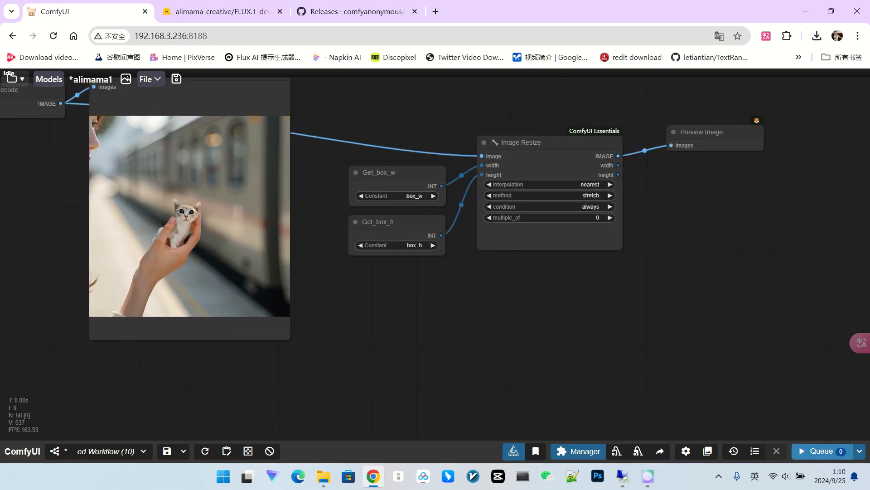
# Run the workflow and compare the inpainted image with the resized output in the last Preview Image node.
pyautogui.click(821, 450)
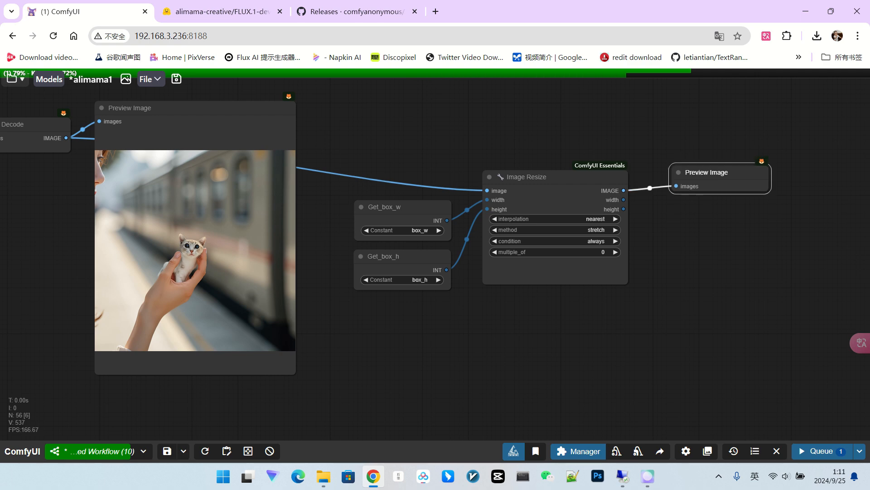
pyautogui.scroll(6, 222, 281)
pyautogui.scroll(-7, 239, 274)
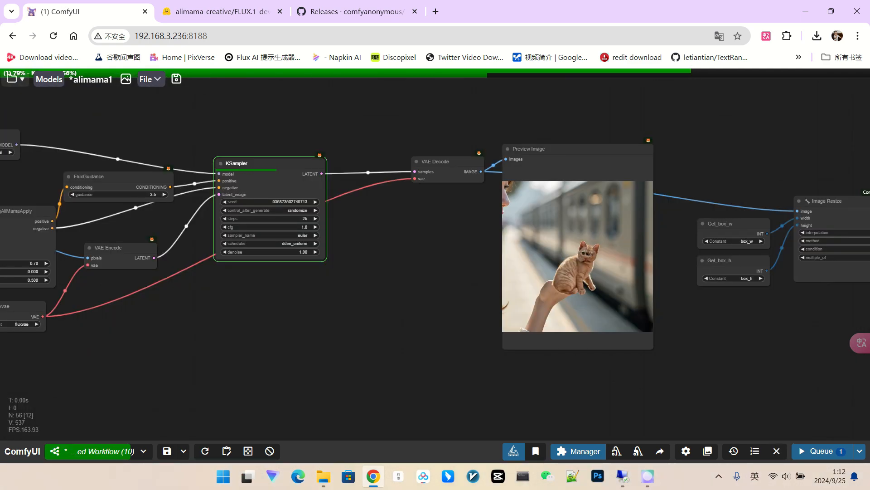
pyautogui.scroll(3, 653, 308)
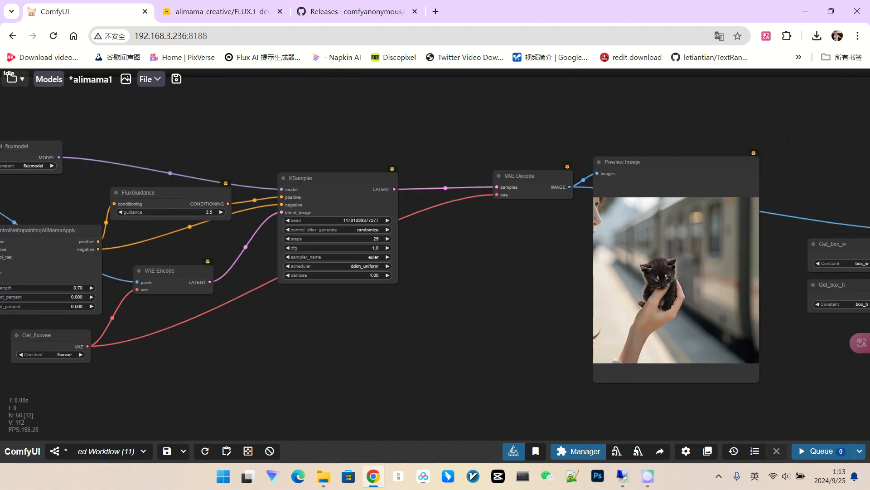
pyautogui.moveTo(671, 275); pyautogui.dragTo(291, 234)
pyautogui.scroll(7, 290, 233)
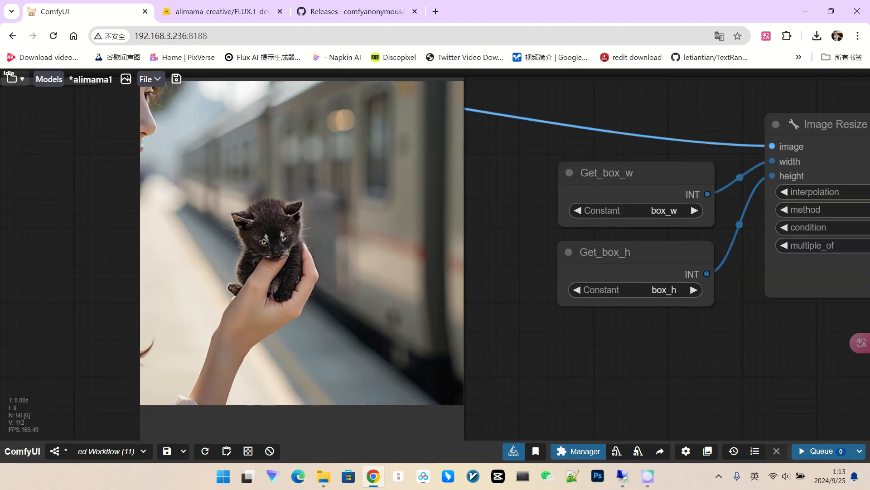
pyautogui.moveTo(753, 317); pyautogui.dragTo(172, 256)
pyautogui.moveTo(454, 159); pyautogui.dragTo(344, 235)
pyautogui.scroll(6, 422, 233)
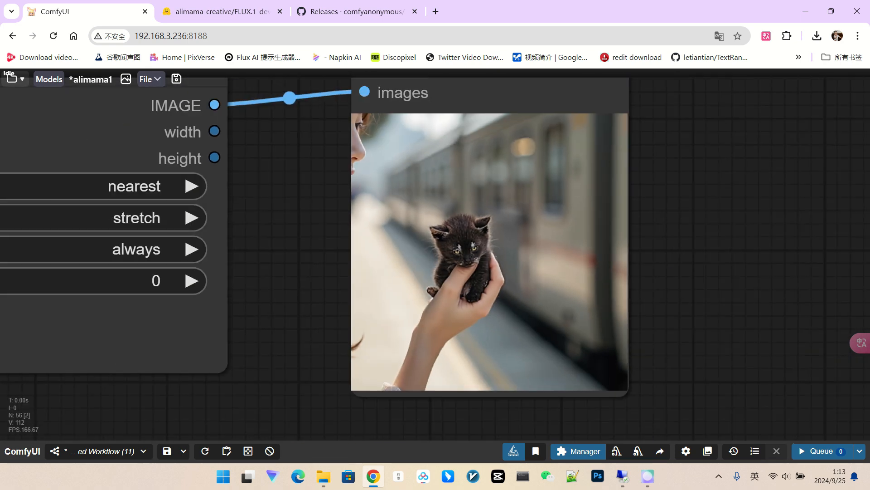
# Set Image Resize's interpolation to lanczos and rerun the workflow to inspect the resized preview.
pyautogui.moveTo(290, 234); pyautogui.dragTo(487, 258)
pyautogui.click(311, 204)
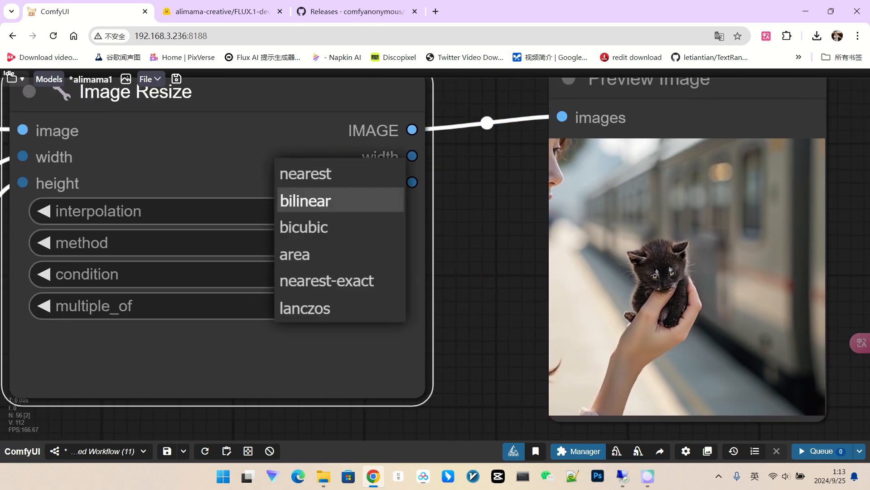
pyautogui.click(340, 307)
pyautogui.scroll(-5, 340, 307)
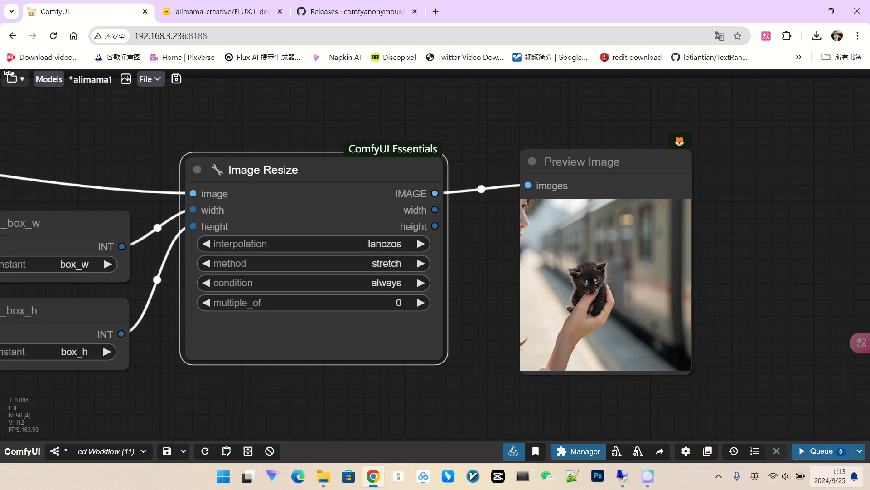
pyautogui.click(821, 450)
pyautogui.scroll(4, 695, 258)
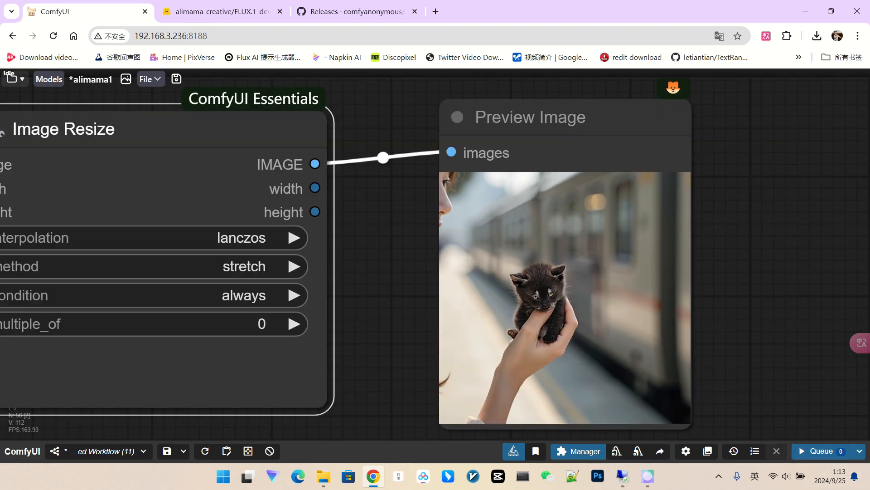
pyautogui.scroll(8, 569, 292)
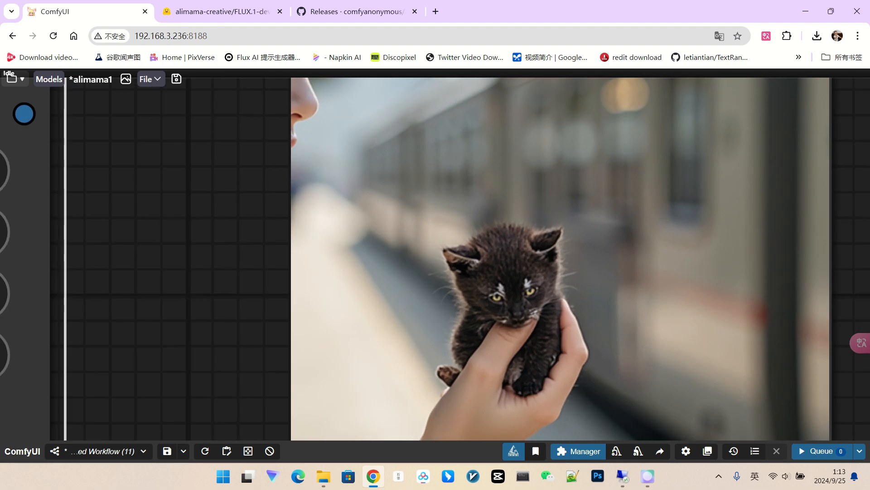
pyautogui.scroll(-10, 499, 290)
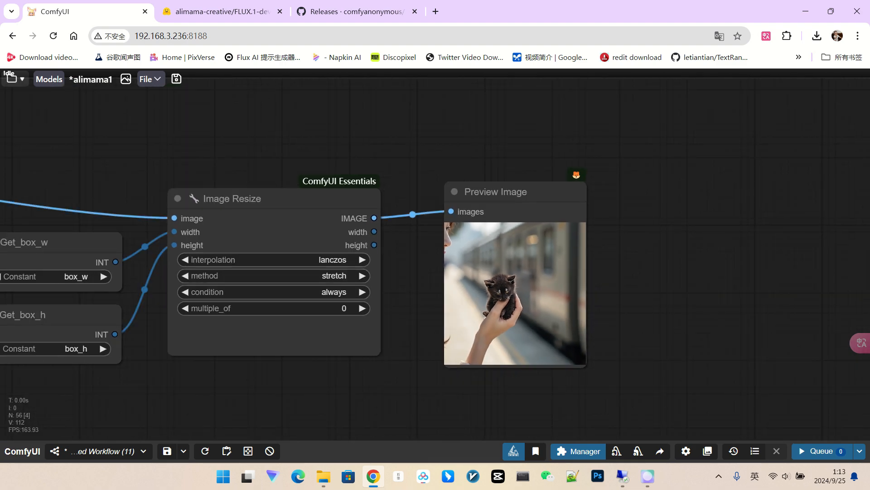
pyautogui.scroll(-4, 601, 258)
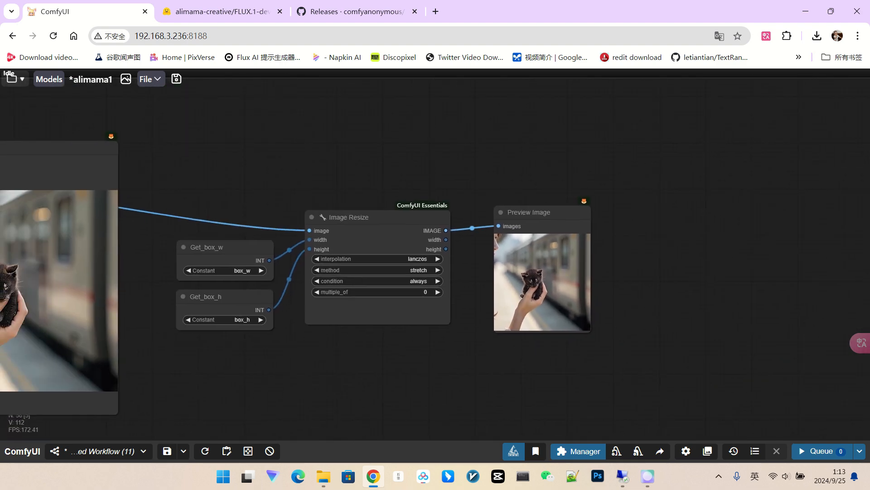
# Add an ImageCompositeMasked node beyond the resized Preview Image.
pyautogui.moveTo(739, 208); pyautogui.dragTo(549, 216)
pyautogui.doubleClick(549, 215)
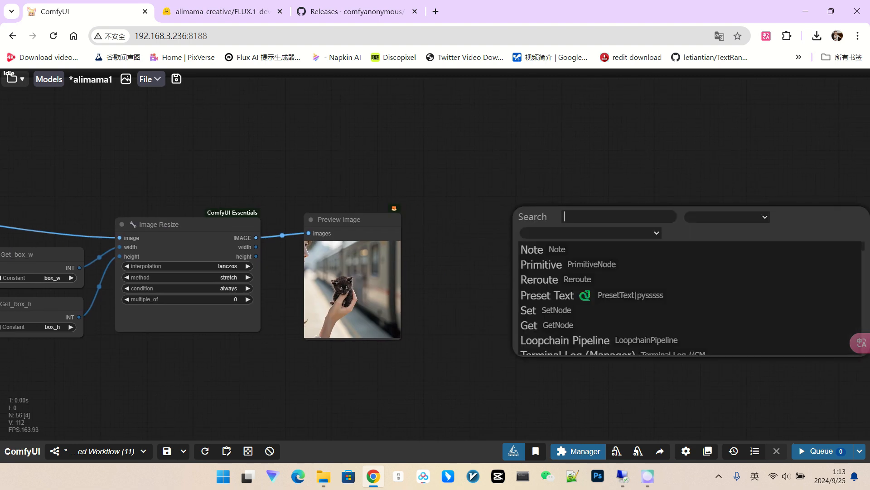
pyautogui.write('imageco')
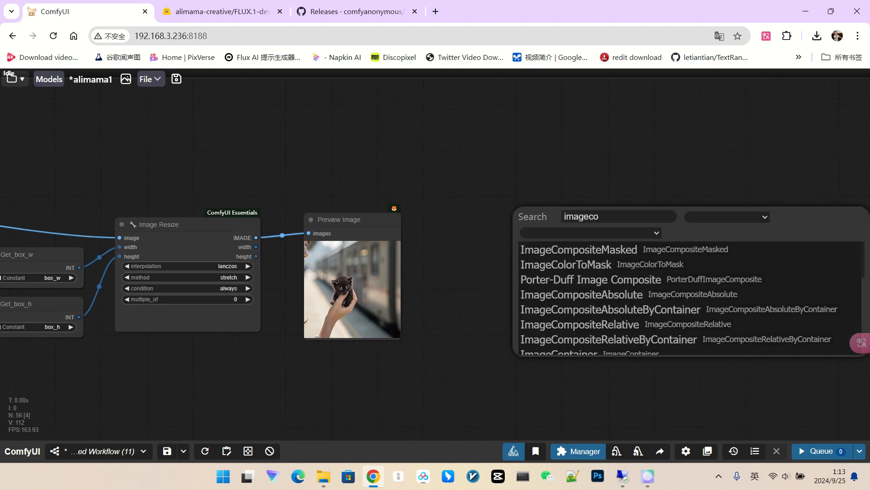
pyautogui.click(579, 249)
pyautogui.moveTo(609, 215); pyautogui.dragTo(566, 222)
# Convert ImageCompositeMasked's x and y widgets to inputs and shift the node slightly down.
pyautogui.rightClick(566, 224)
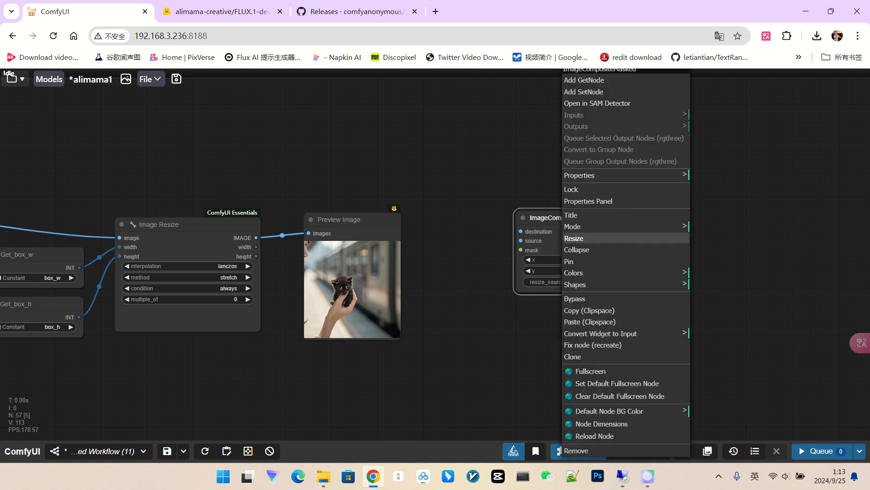
pyautogui.click(601, 333)
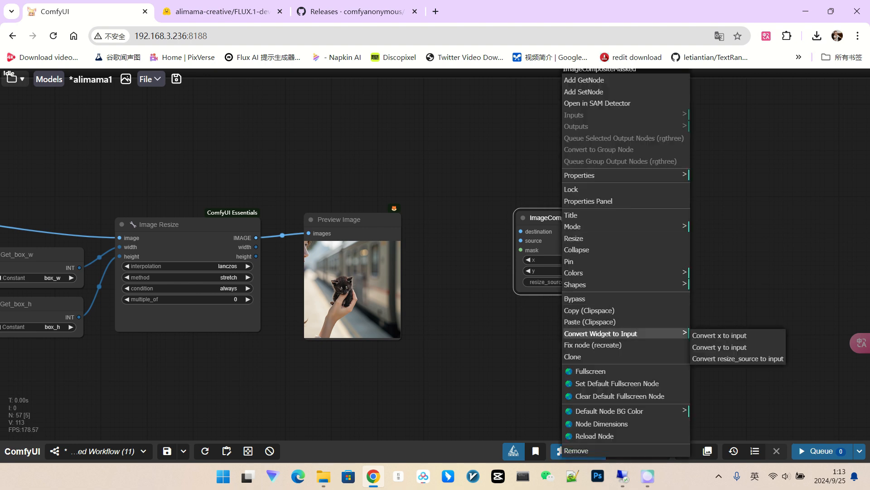
pyautogui.click(717, 335)
pyautogui.rightClick(588, 238)
pyautogui.click(603, 320)
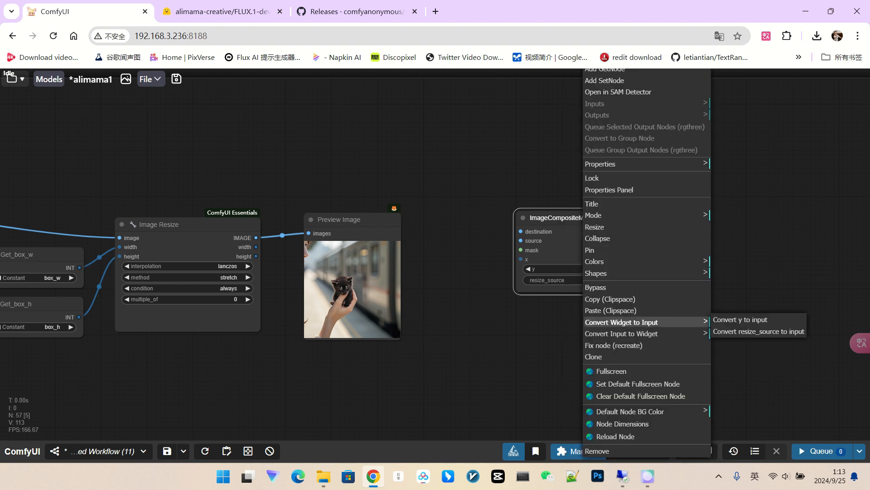
pyautogui.click(735, 320)
pyautogui.moveTo(565, 218); pyautogui.dragTo(563, 240)
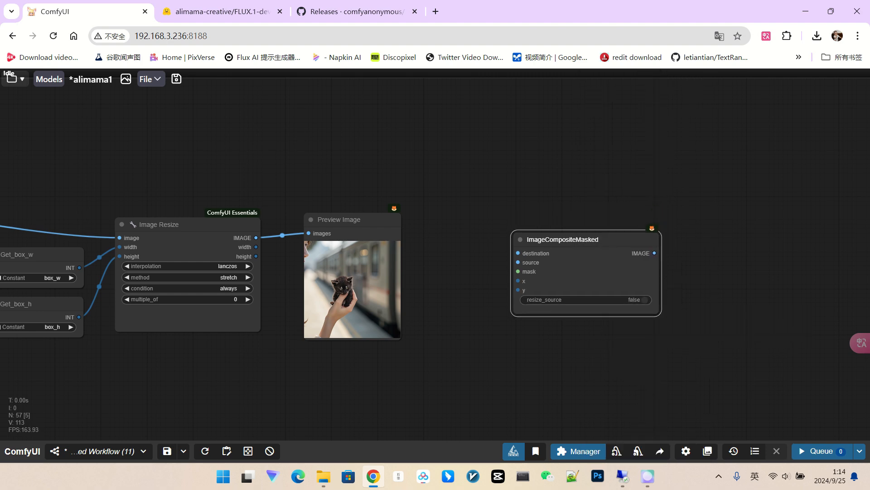
# Add a Set node below Load Image, feed it the IMAGE output and name its constant init_img.
pyautogui.scroll(-6, 460, 284)
pyautogui.moveTo(460, 285); pyautogui.dragTo(708, 254)
pyautogui.scroll(-7, 594, 328)
pyautogui.moveTo(580, 330); pyautogui.dragTo(840, 320)
pyautogui.scroll(3, 194, 168)
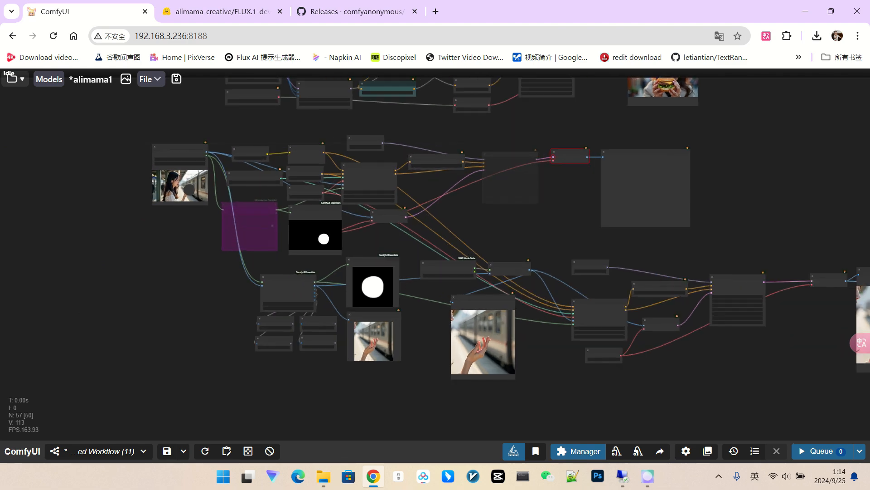
pyautogui.scroll(7, 208, 168)
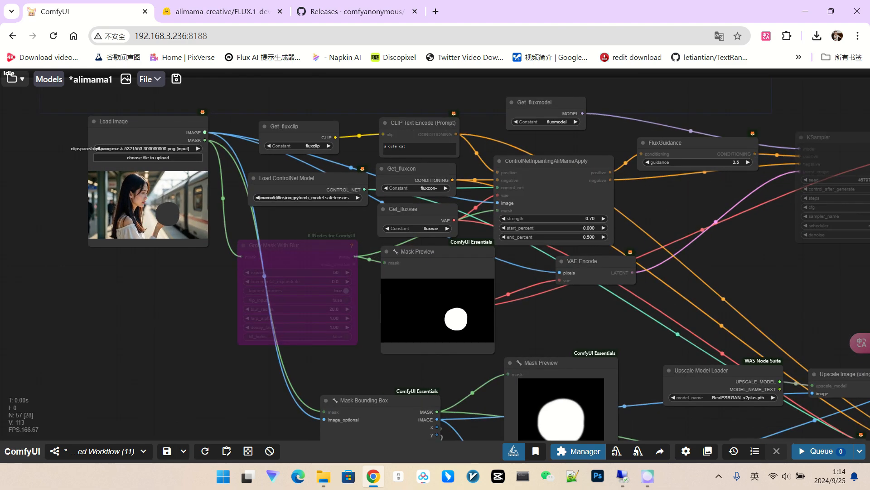
pyautogui.doubleClick(136, 282)
pyautogui.write('set')
pyautogui.press('Return')
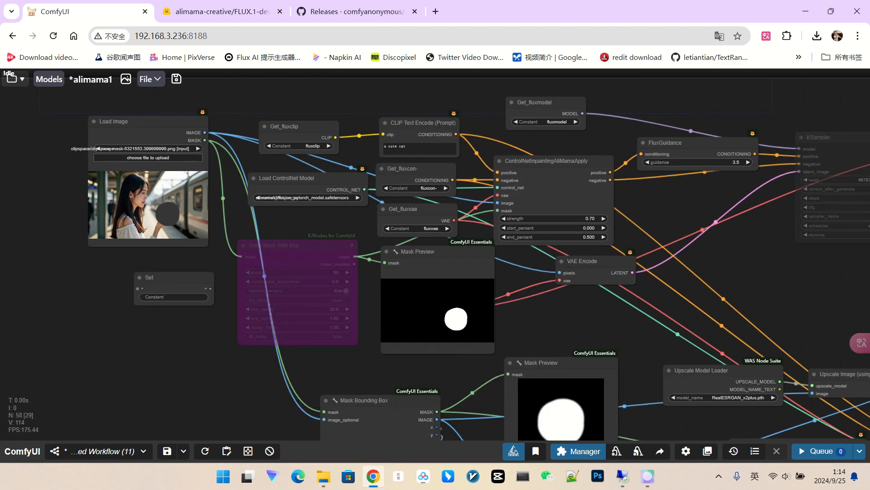
pyautogui.moveTo(205, 132); pyautogui.dragTo(138, 288)
pyautogui.scroll(6, 188, 309)
pyautogui.click(163, 285)
pyautogui.write('init')
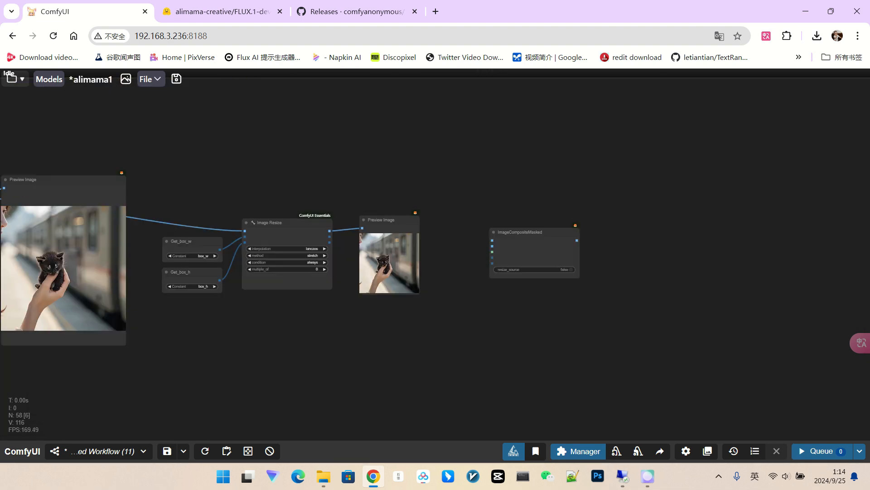
# Add a Get node set to init_img and connect its IMAGE output to ImageCompositeMasked's destination input.
pyautogui.scroll(6, 442, 309)
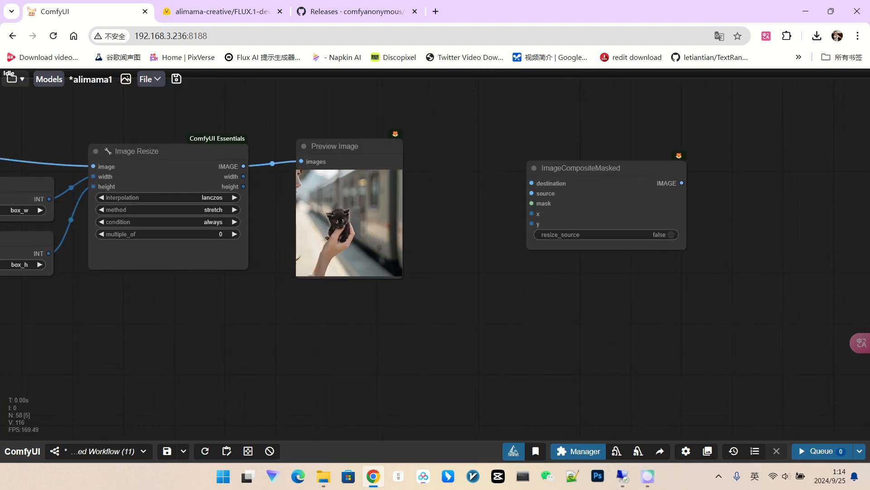
pyautogui.doubleClick(461, 306)
pyautogui.write('get')
pyautogui.click(467, 321)
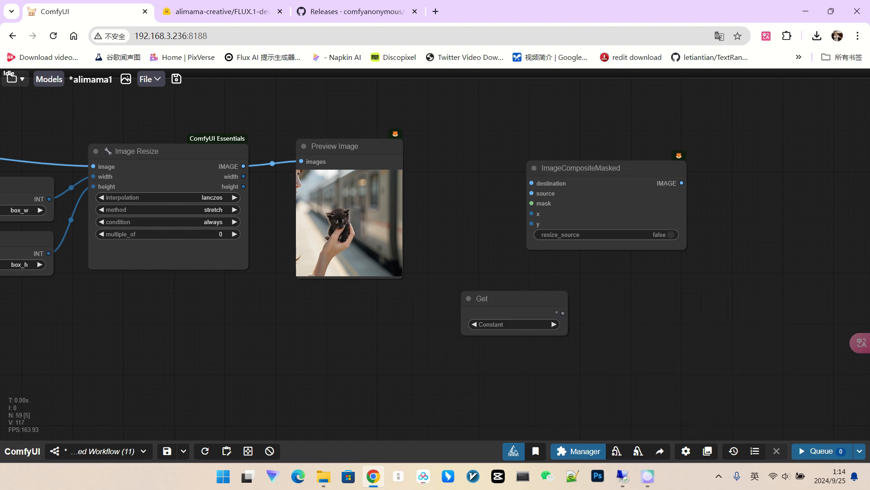
pyautogui.scroll(3, 546, 315)
pyautogui.click(479, 326)
pyautogui.click(494, 441)
pyautogui.scroll(-1, 627, 283)
pyautogui.moveTo(562, 310); pyautogui.dragTo(536, 152)
# Connect Image Resize's IMAGE output to ImageCompositeMasked's source input and reposition the init_img Get node.
pyautogui.moveTo(426, 190); pyautogui.dragTo(474, 192)
pyautogui.moveTo(235, 134); pyautogui.dragTo(584, 166)
pyautogui.moveTo(535, 294); pyautogui.dragTo(471, 220)
# Add Get nodes set to box_x and box_y and connect their INT outputs to ImageCompositeMasked's x and y inputs.
pyautogui.click(512, 326)
pyautogui.click(499, 354)
pyautogui.moveTo(550, 313); pyautogui.dragTo(584, 191)
pyautogui.hotkey('ctrl', 'c')
pyautogui.hotkey('ctrl', 'v')
pyautogui.click(511, 376)
pyautogui.click(499, 403)
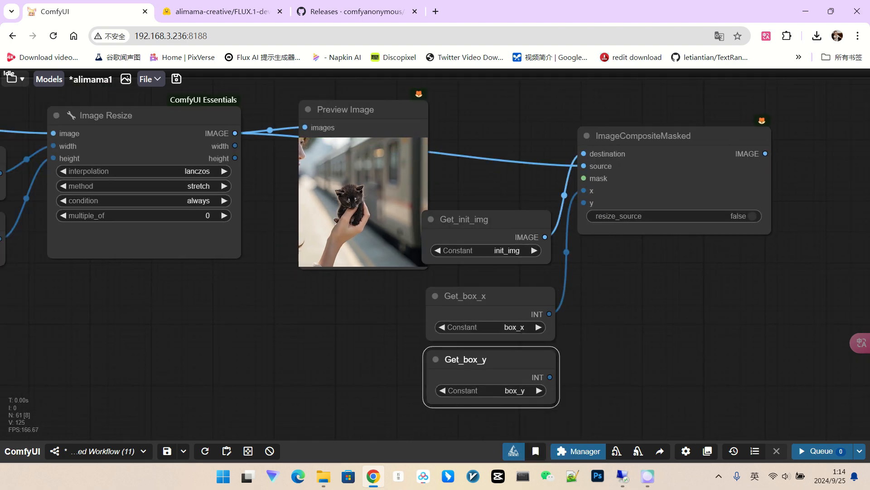
pyautogui.moveTo(560, 367); pyautogui.dragTo(583, 202)
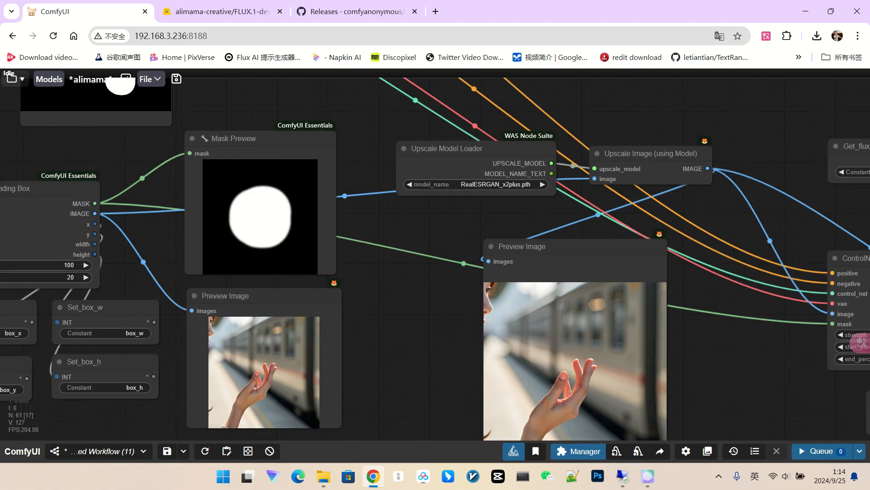
# Store Mask Bounding Box's MASK output in a Set node named mask and route it through a Get node to ImageCompositeMasked's mask input.
pyautogui.moveTo(399, 318); pyautogui.dragTo(517, 276)
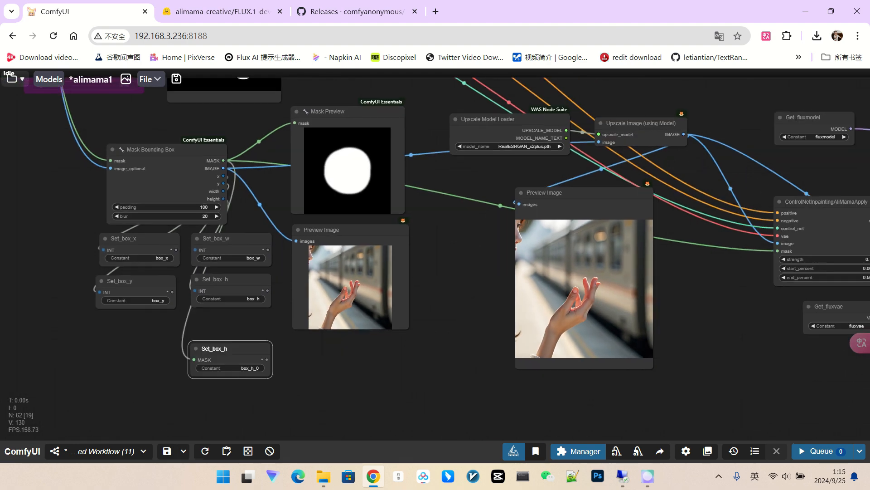
pyautogui.scroll(9, 284, 376)
pyautogui.moveTo(283, 376); pyautogui.dragTo(335, 364)
pyautogui.click(245, 343)
pyautogui.write('mask')
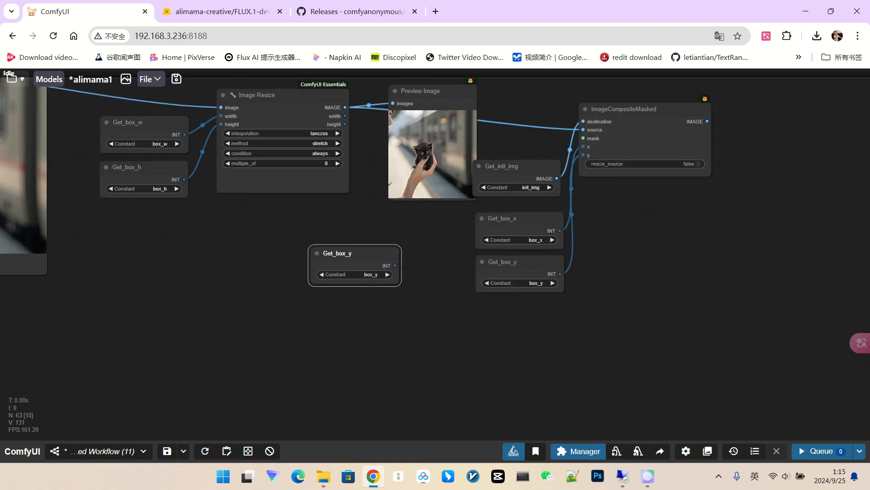
pyautogui.click(369, 274)
pyautogui.click(384, 408)
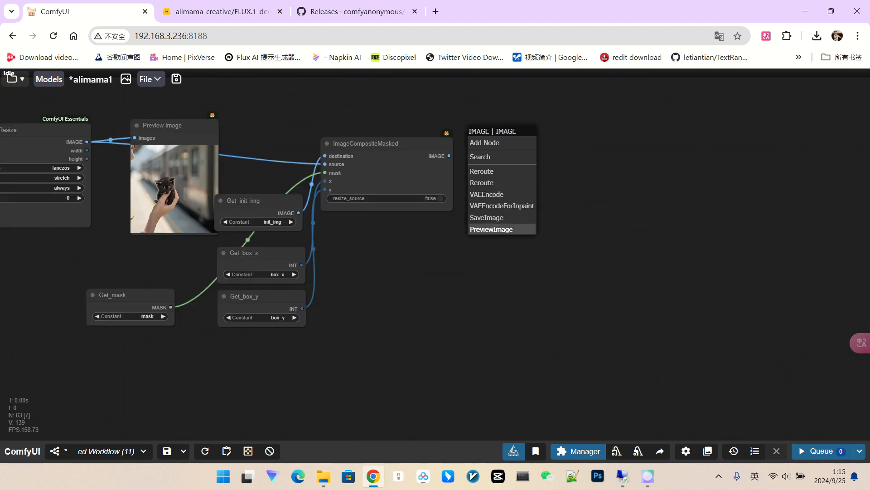
# Attach a Save Image node to ImageCompositeMasked's IMAGE output and run the workflow to inspect the composited image.
pyautogui.click(495, 225)
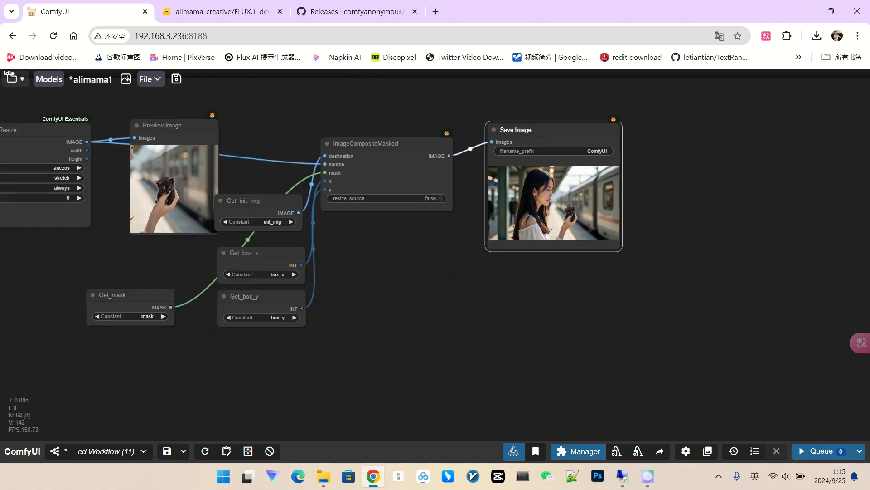
pyautogui.scroll(10, 415, 236)
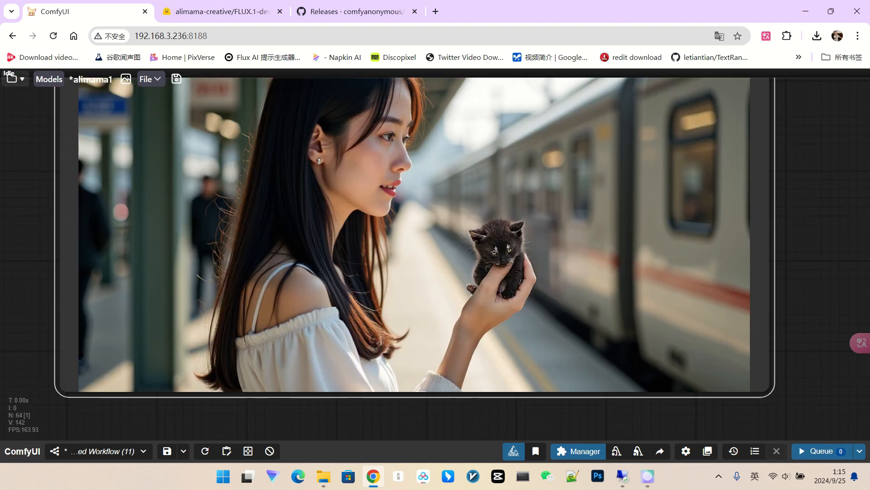
pyautogui.scroll(5, 522, 253)
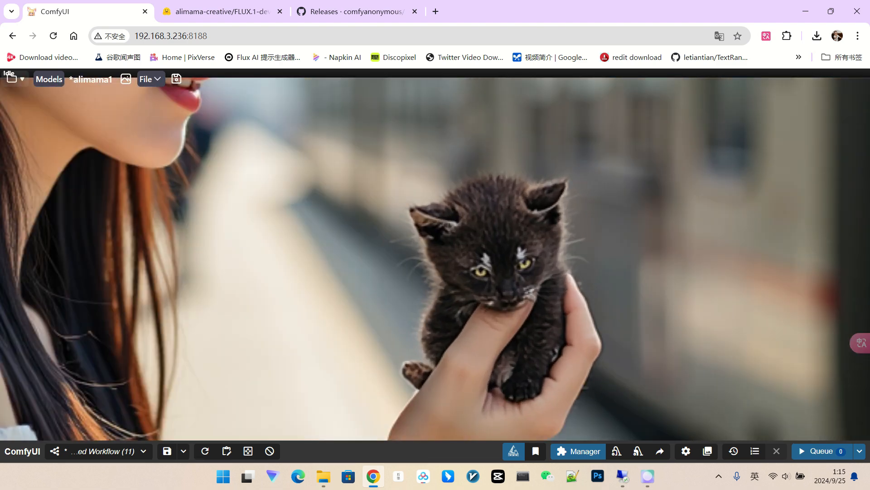
pyautogui.scroll(-5, 528, 308)
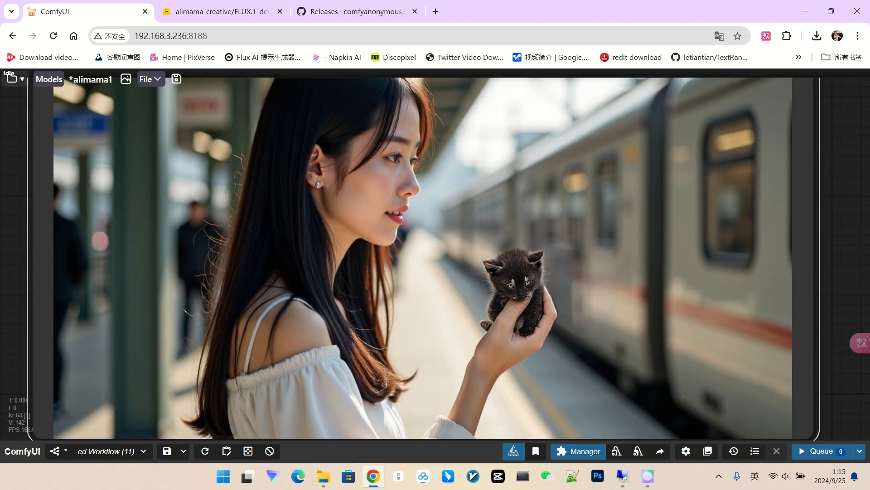
pyautogui.scroll(-8, 538, 287)
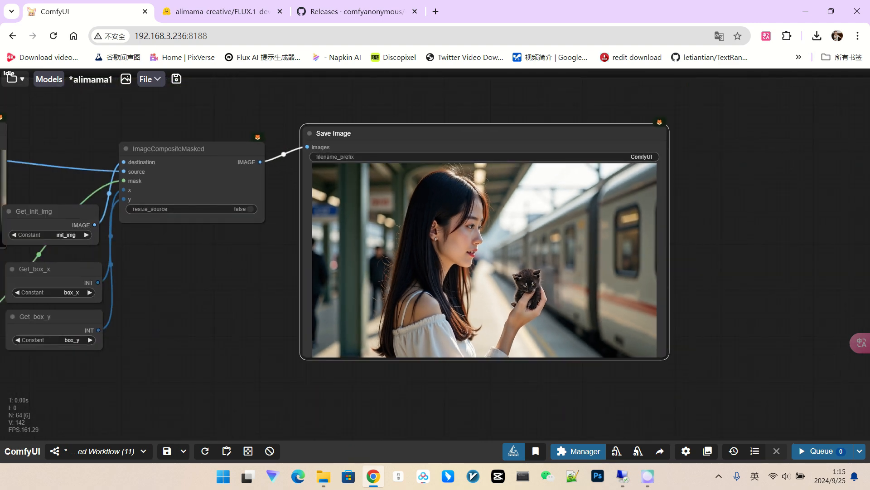
# Copy the opening sentence about the young woman holding a burger, after "ganloss,", from the CLIP Text Encode (Positive Prompt) node.
pyautogui.moveTo(252, 311); pyautogui.dragTo(557, 295)
pyautogui.scroll(-4, 557, 293)
pyautogui.moveTo(191, 303); pyautogui.dragTo(530, 322)
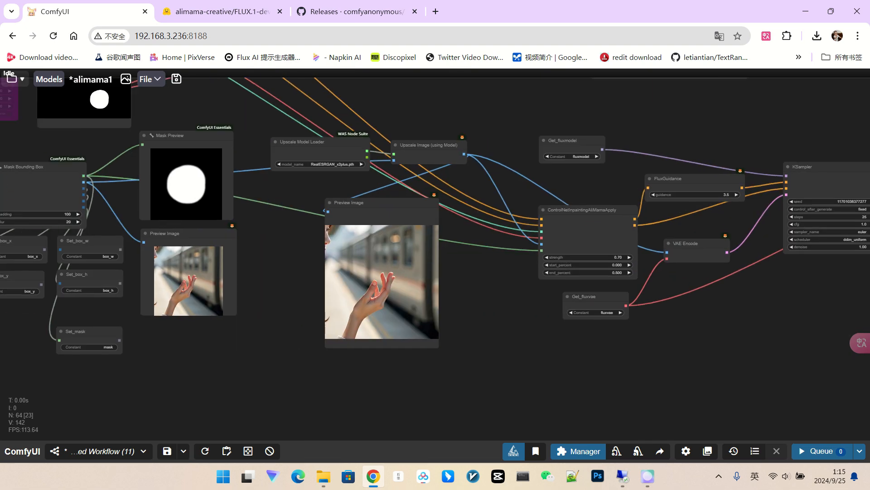
pyautogui.scroll(4, 294, 152)
pyautogui.moveTo(190, 96); pyautogui.dragTo(376, 427)
pyautogui.scroll(4, 290, 152)
pyautogui.moveTo(191, 150); pyautogui.dragTo(318, 141)
pyautogui.scroll(4, 128, 224)
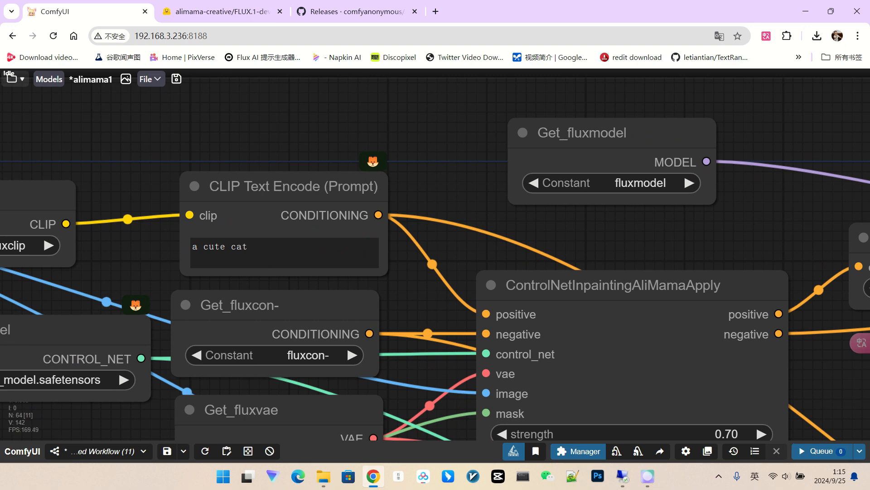
pyautogui.scroll(-5, 280, 161)
pyautogui.moveTo(280, 161); pyautogui.dragTo(323, 357)
pyautogui.moveTo(454, 254); pyautogui.dragTo(256, 404)
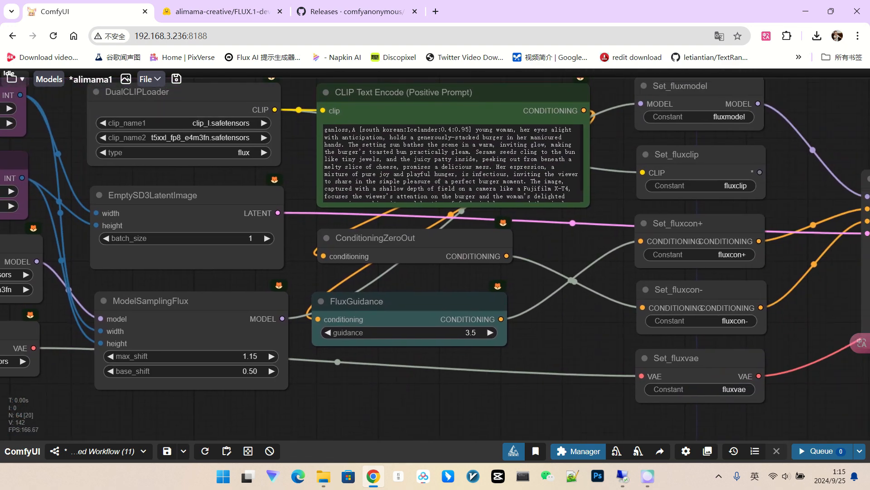
pyautogui.scroll(3, 323, 158)
pyautogui.moveTo(363, 121); pyautogui.dragTo(359, 141)
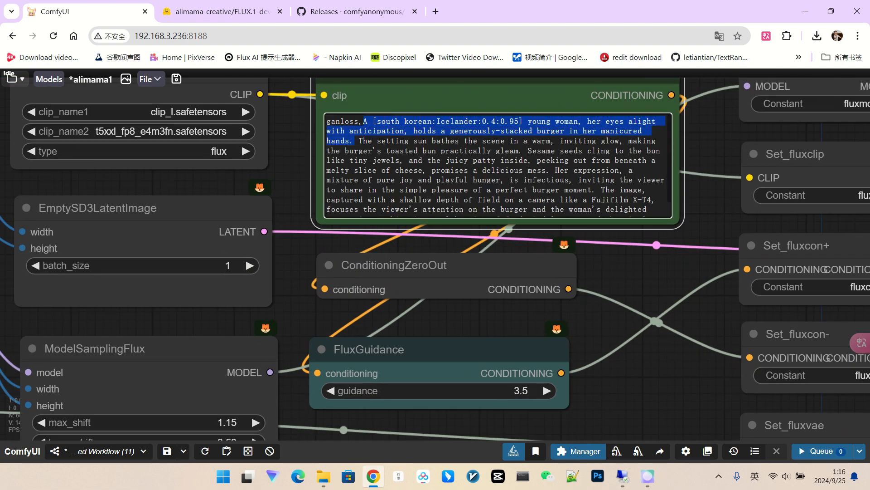
# Replace "a cute cat" in the inpainting branch's CLIP Text Encode (Prompt) node with the copied sentence.
pyautogui.scroll(-9, 276, 235)
pyautogui.moveTo(290, 363); pyautogui.dragTo(355, 177)
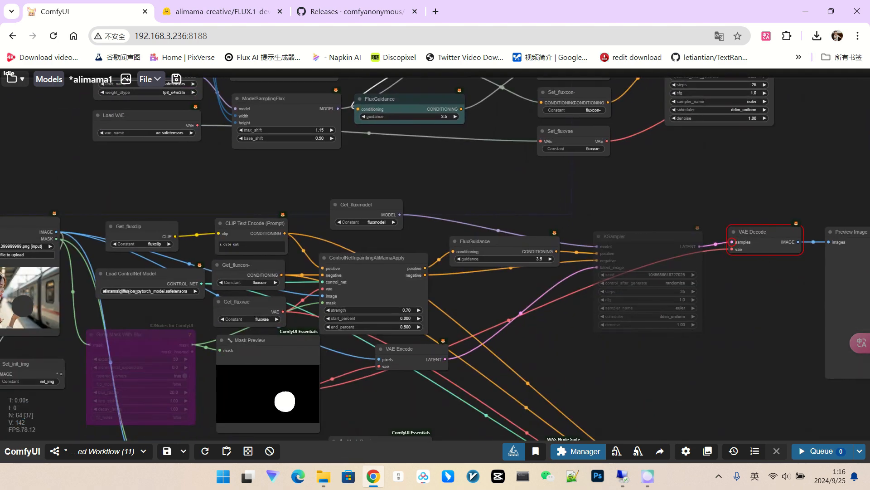
pyautogui.scroll(8, 214, 228)
pyautogui.moveTo(271, 262); pyautogui.dragTo(225, 262)
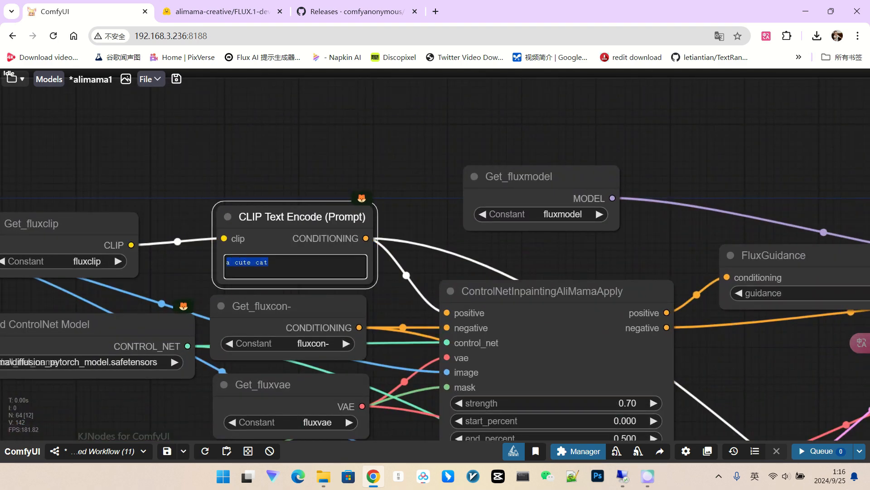
# Switch to the Hugging Face page, review the model card's example inputs, outputs and prompts, and return to ComfyUI.
pyautogui.hotkey('ctrl', 'Tab')
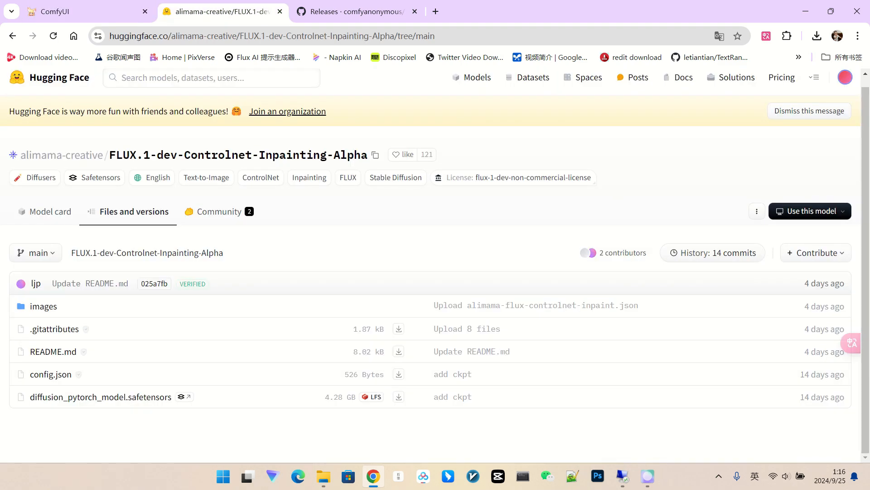
pyautogui.hotkey('alt', 'Left')
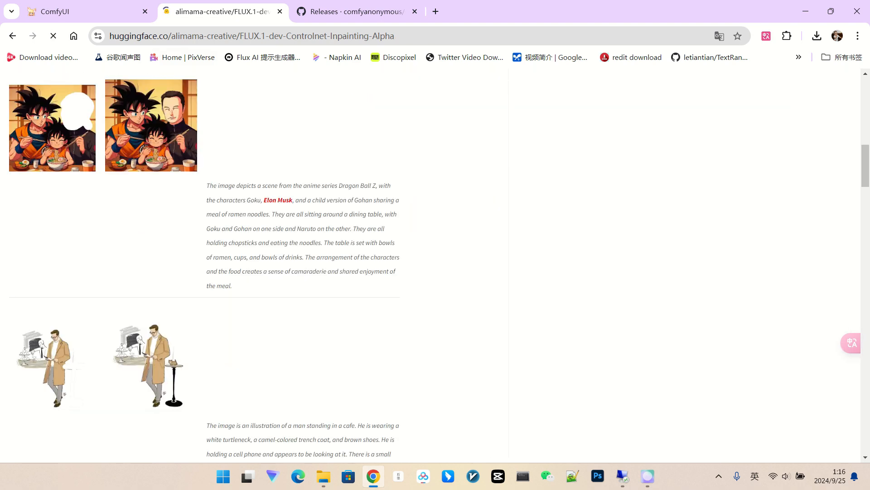
pyautogui.scroll(1, 435, 265)
pyautogui.scroll(-3, 435, 265)
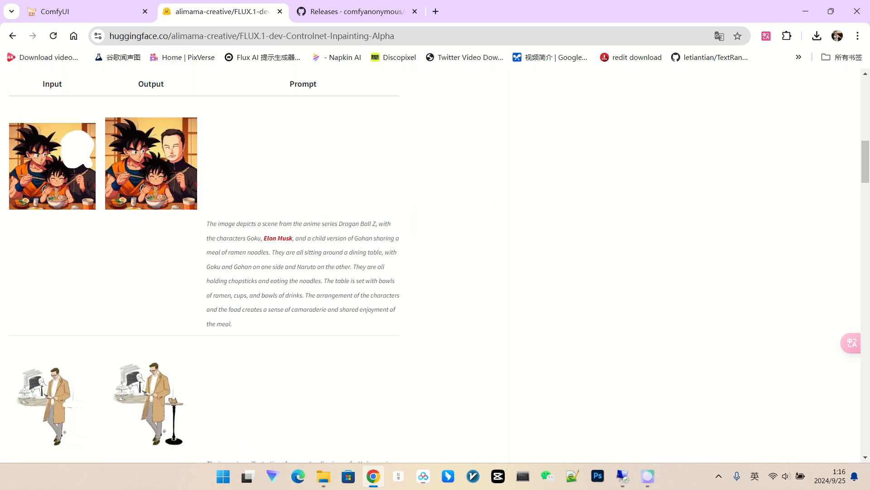
pyautogui.scroll(-1, 435, 265)
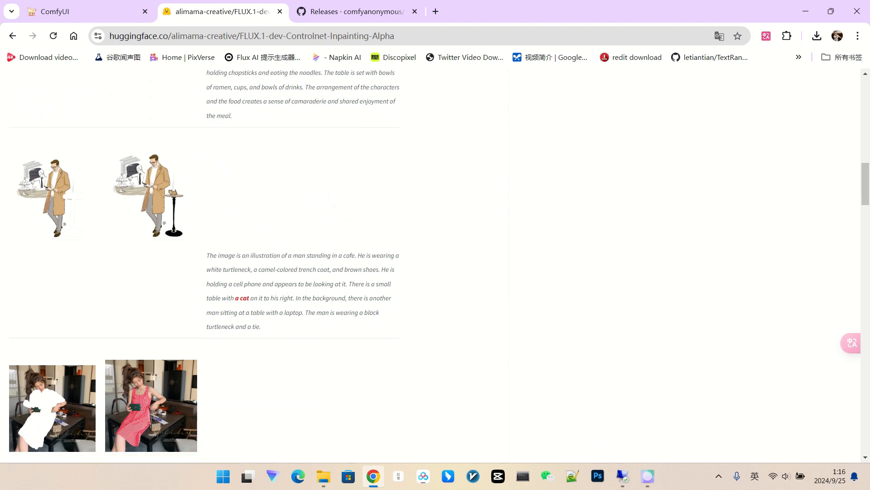
pyautogui.scroll(2, 435, 266)
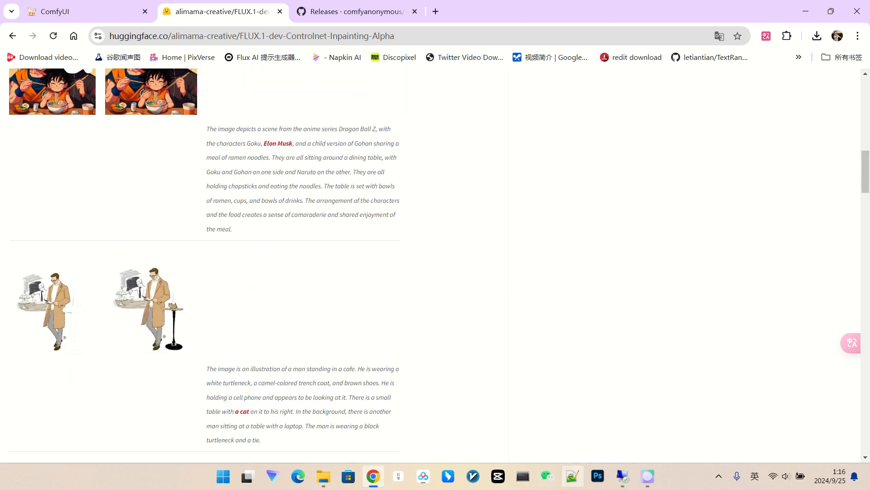
pyautogui.hotkey('ctrl', 'shift', 'Tab')
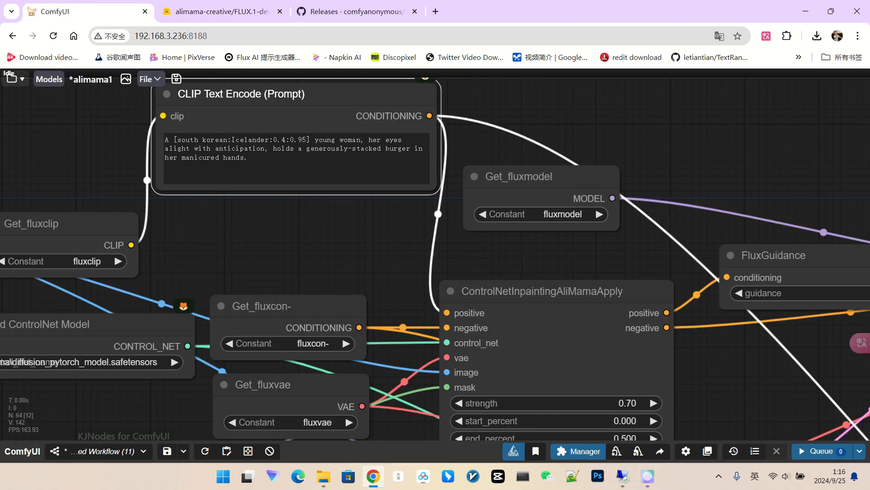
# Replace "a generously-stacked burger" in the inpainting prompt with wording starting with "cute", and re-enable the muted full-image KSampler.
pyautogui.moveTo(298, 148); pyautogui.dragTo(411, 148)
pyautogui.write('cute ')
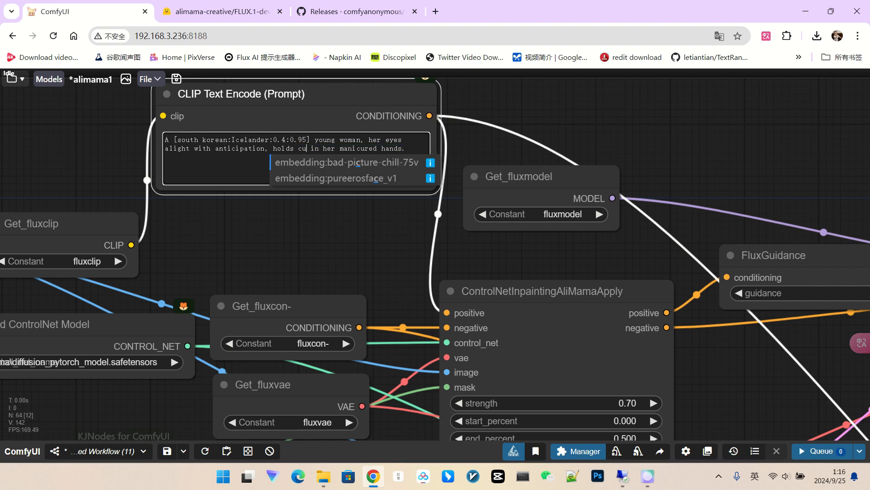
pyautogui.write('d')
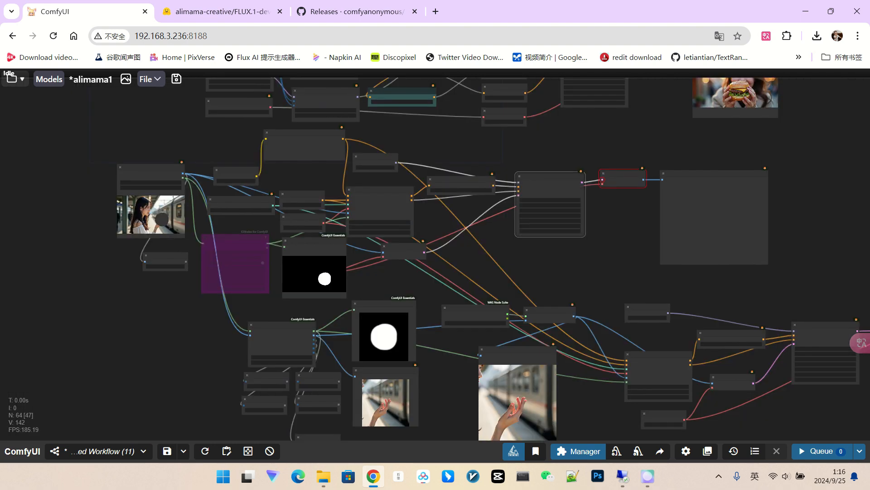
# Queue the workflow with the revised prompt, running both the full-image branch and the crop-and-upscale branch.
pyautogui.scroll(-3, 594, 252)
pyautogui.moveTo(594, 252); pyautogui.dragTo(407, 226)
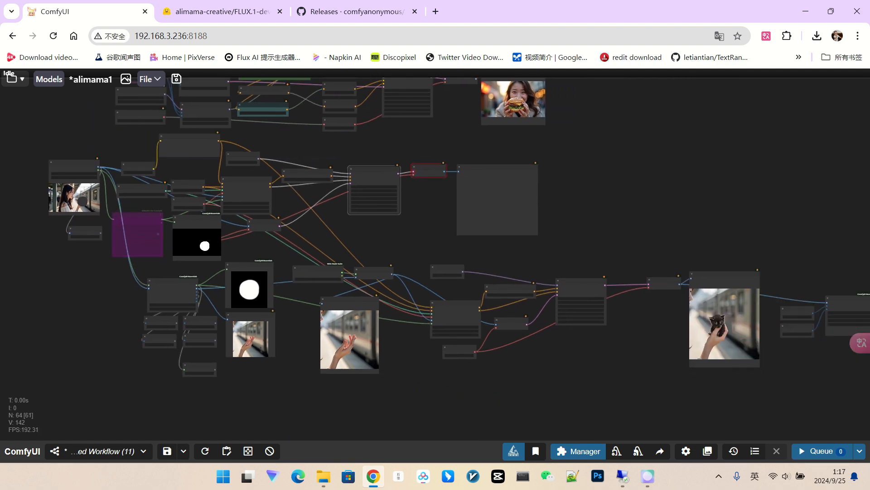
pyautogui.click(821, 451)
pyautogui.scroll(-2, 523, 387)
pyautogui.moveTo(523, 387); pyautogui.dragTo(469, 388)
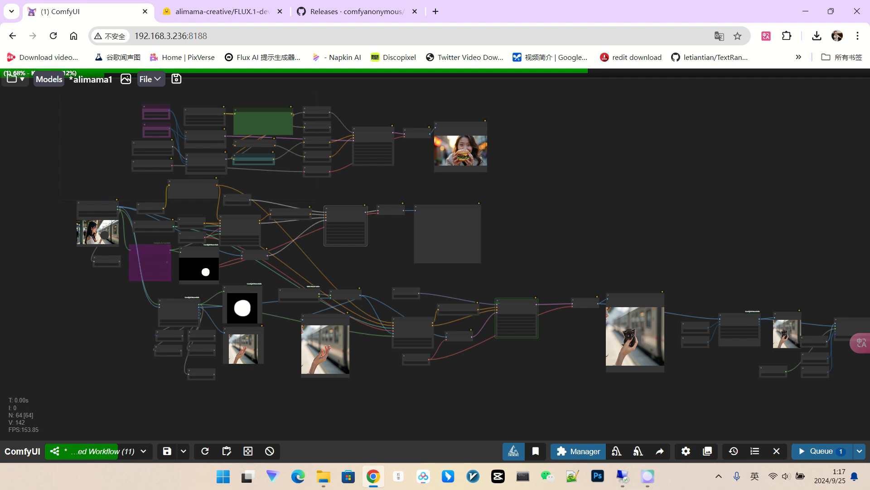
# Examine the bounding-box crop, upscaling and inpainting stages of the lower branch while the workflow runs.
pyautogui.scroll(7, 252, 355)
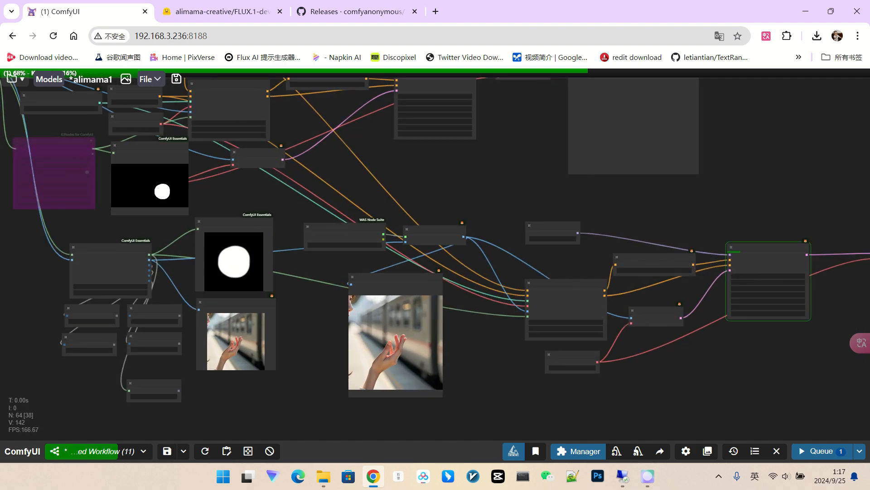
pyautogui.moveTo(298, 340); pyautogui.dragTo(376, 334)
pyautogui.scroll(2, 376, 333)
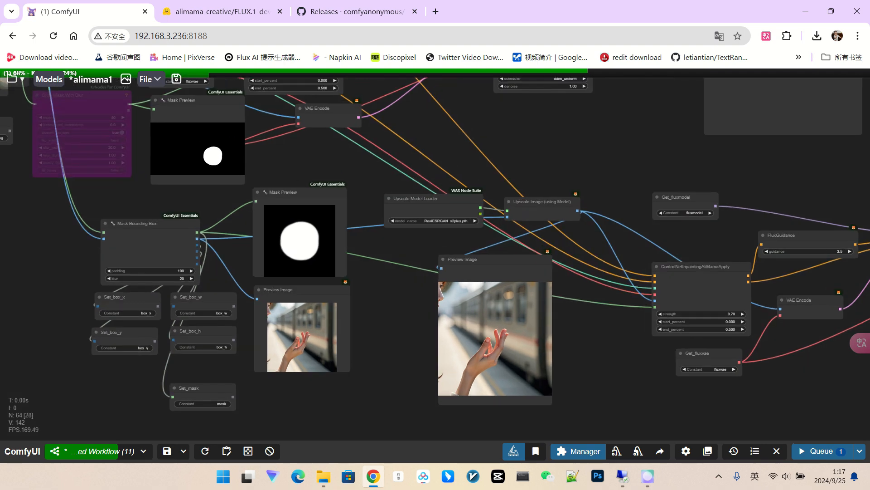
pyautogui.scroll(-3, 312, 252)
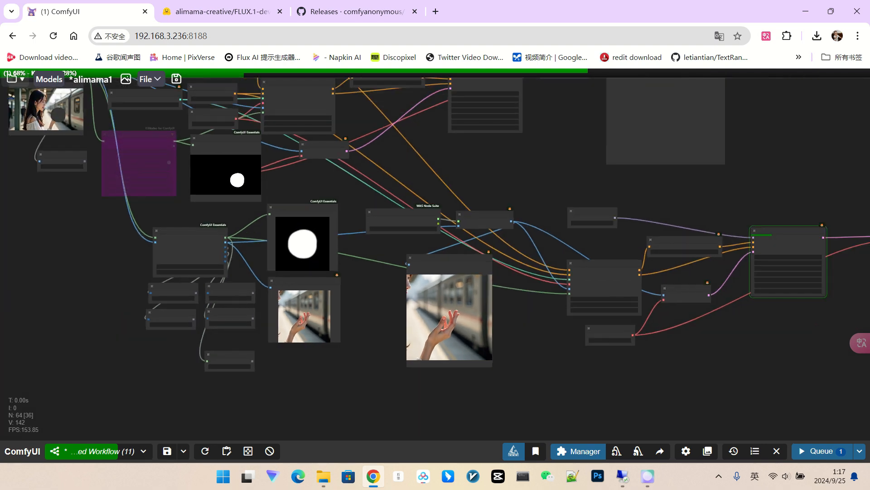
pyautogui.moveTo(522, 182); pyautogui.dragTo(390, 170)
pyautogui.scroll(-3, 460, 340)
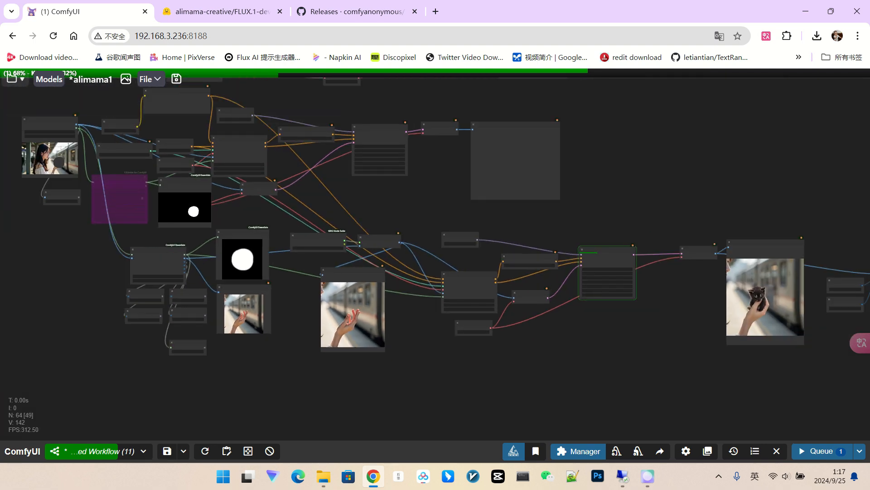
pyautogui.moveTo(807, 319); pyautogui.dragTo(523, 295)
pyautogui.scroll(6, 514, 294)
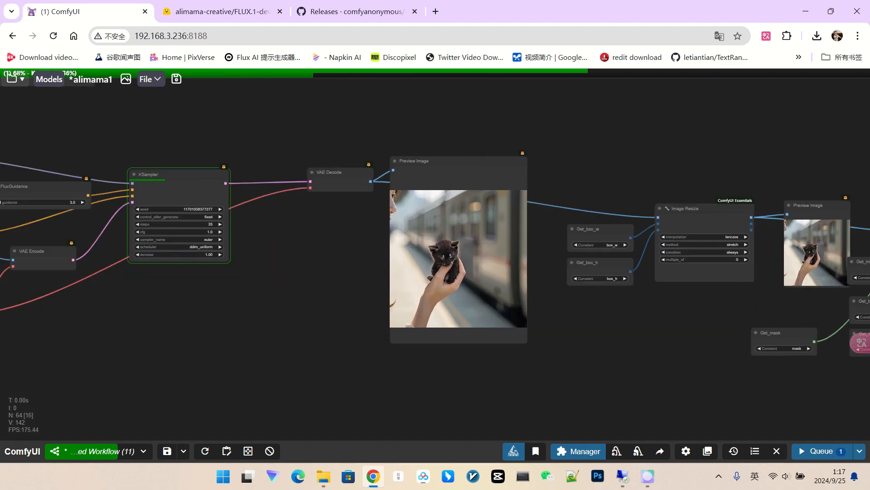
pyautogui.scroll(3, 443, 254)
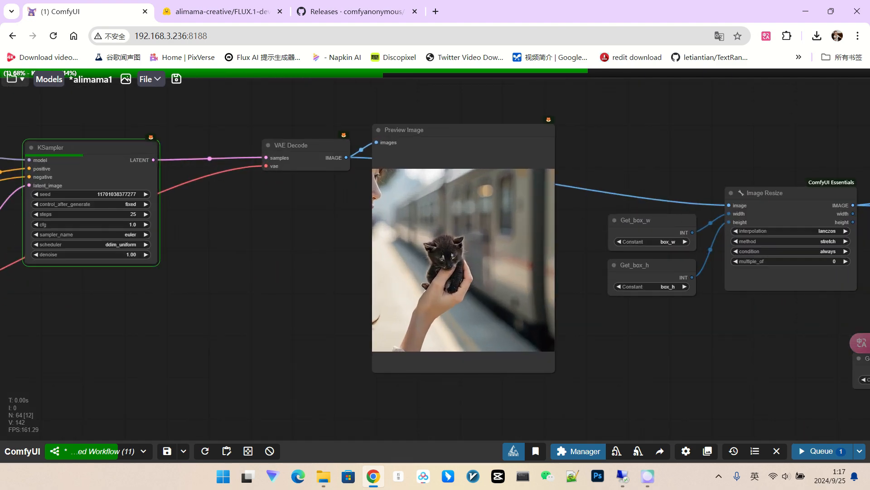
pyautogui.scroll(-5, 444, 254)
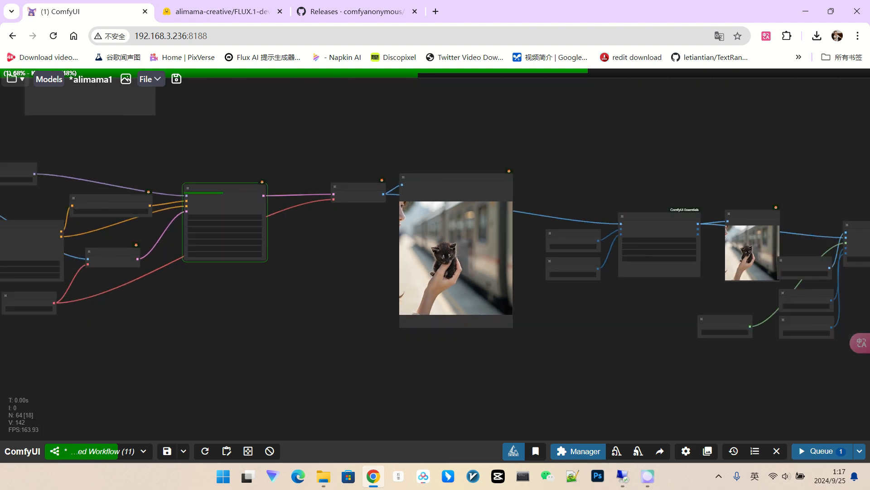
# Inspect the newly inpainted kitten in the lower branch's Preview Image close up, including the hand and fur details.
pyautogui.scroll(4, 470, 243)
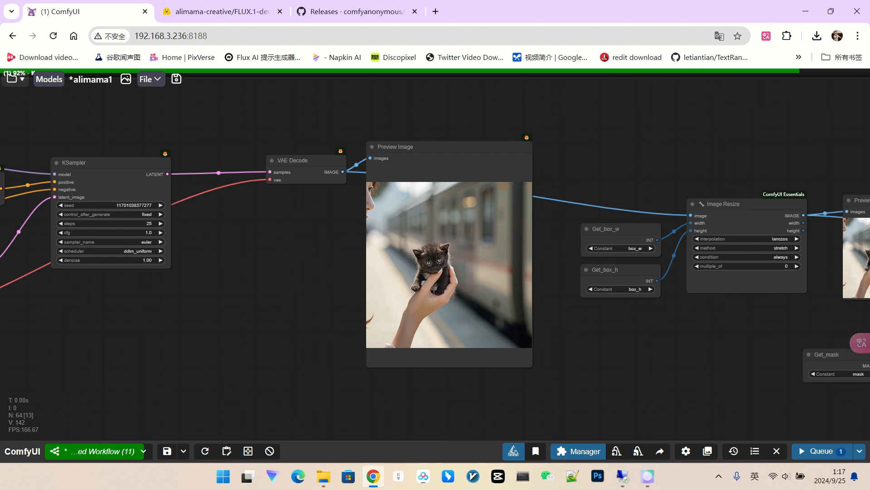
pyautogui.scroll(10, 457, 268)
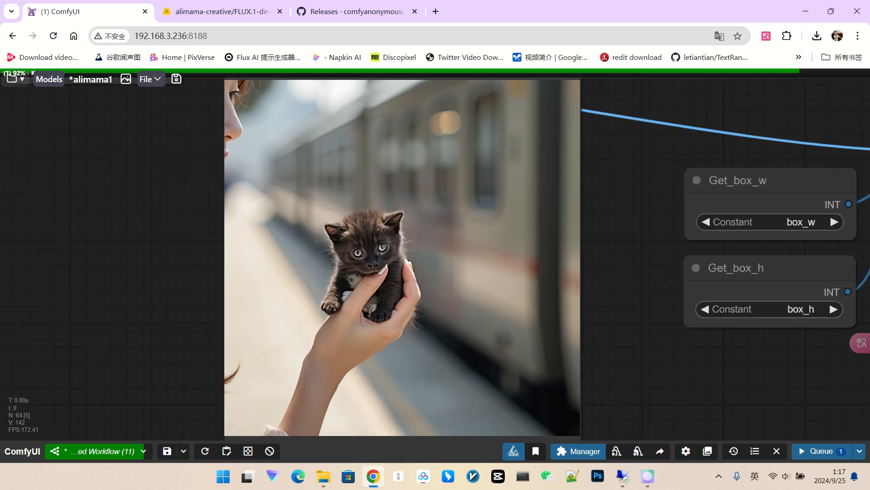
pyautogui.scroll(-2, 370, 255)
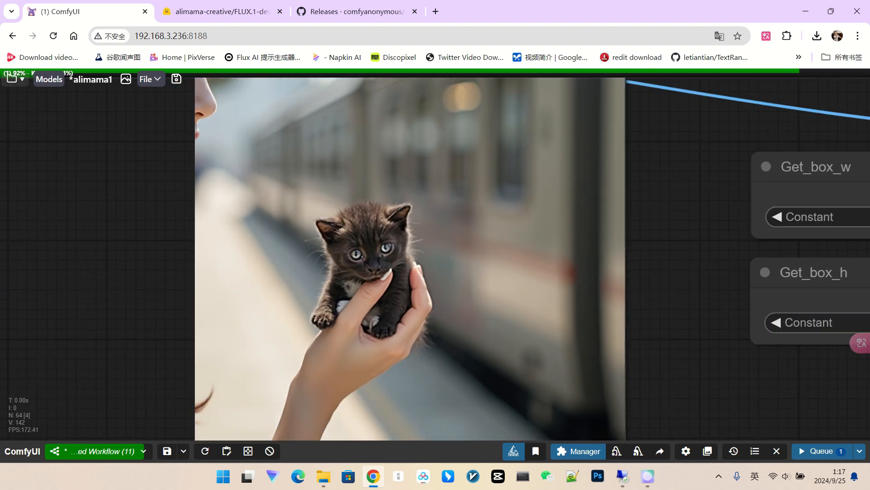
pyautogui.scroll(-7, 373, 301)
pyautogui.moveTo(694, 372); pyautogui.dragTo(461, 340)
pyautogui.scroll(-5, 476, 258)
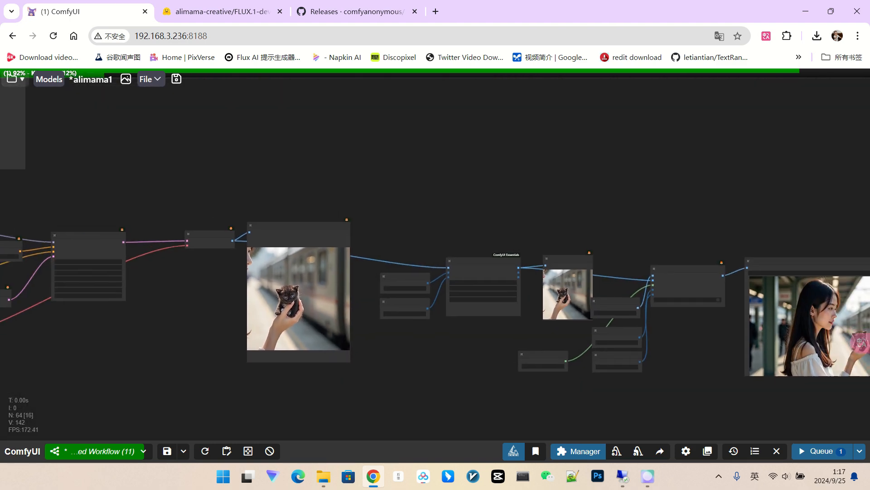
# Inspect the full-image branch's inpainted result in its Preview Image, checking the cat and hand close up and the whole picture.
pyautogui.moveTo(549, 179); pyautogui.dragTo(562, 180)
pyautogui.scroll(-4, 562, 180)
pyautogui.moveTo(333, 174); pyautogui.dragTo(551, 223)
pyautogui.scroll(3, 436, 181)
pyautogui.scroll(3, 551, 222)
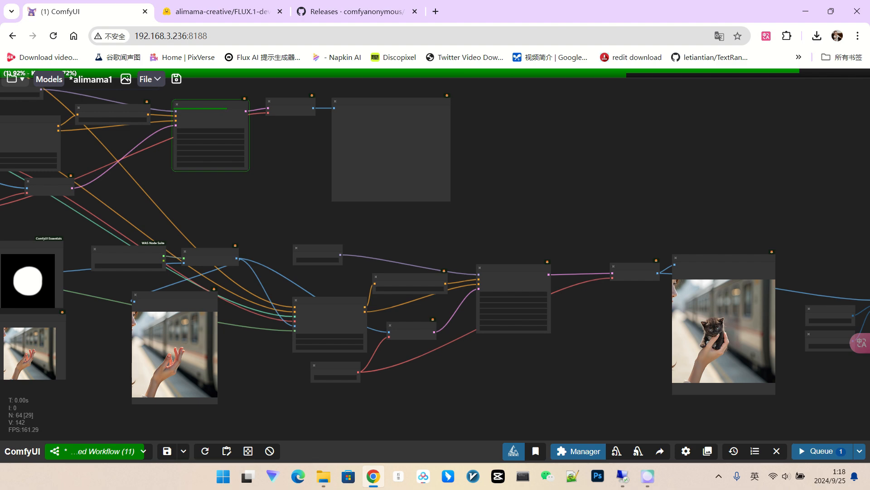
pyautogui.scroll(-2, 550, 201)
pyautogui.scroll(20, 415, 151)
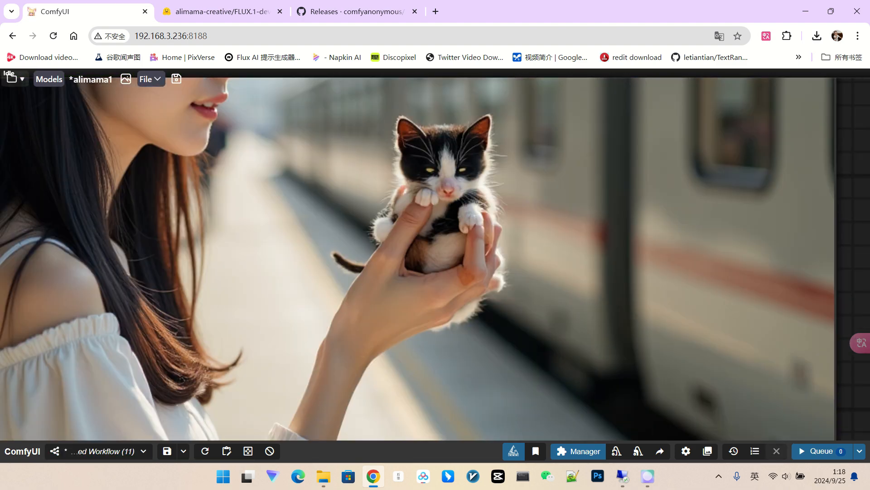
pyautogui.scroll(-10, 530, 146)
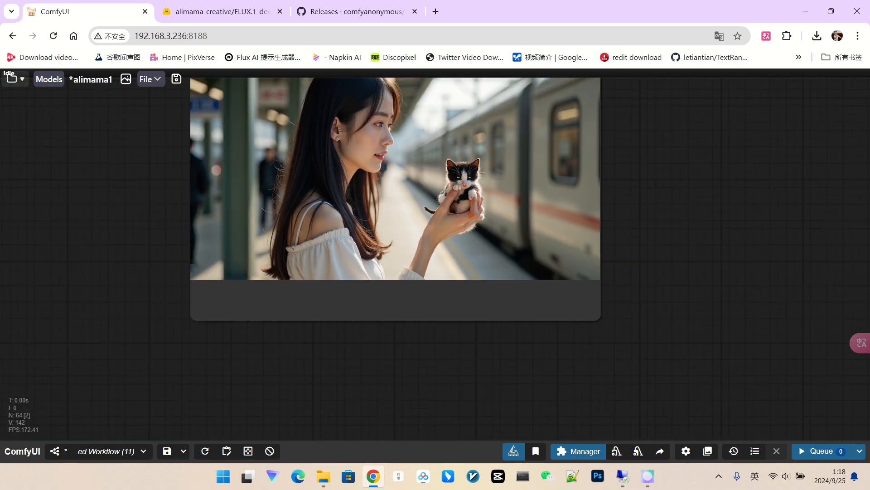
pyautogui.scroll(10, 521, 151)
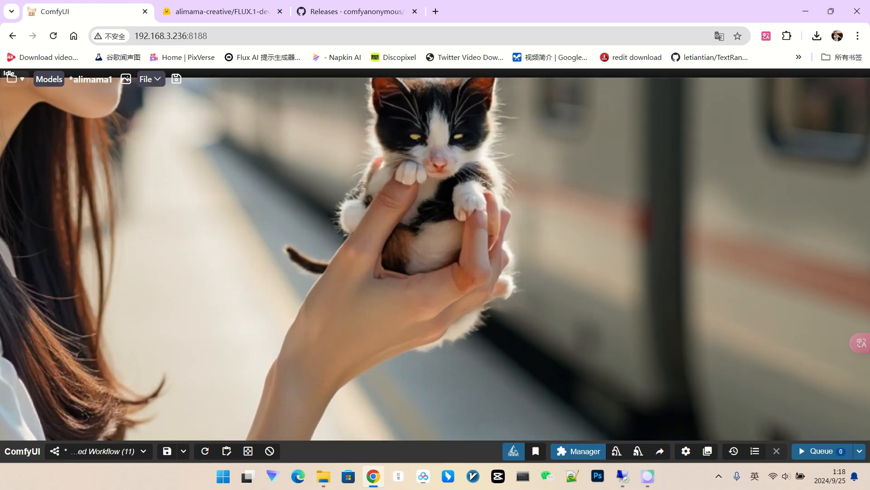
pyautogui.scroll(2, 446, 134)
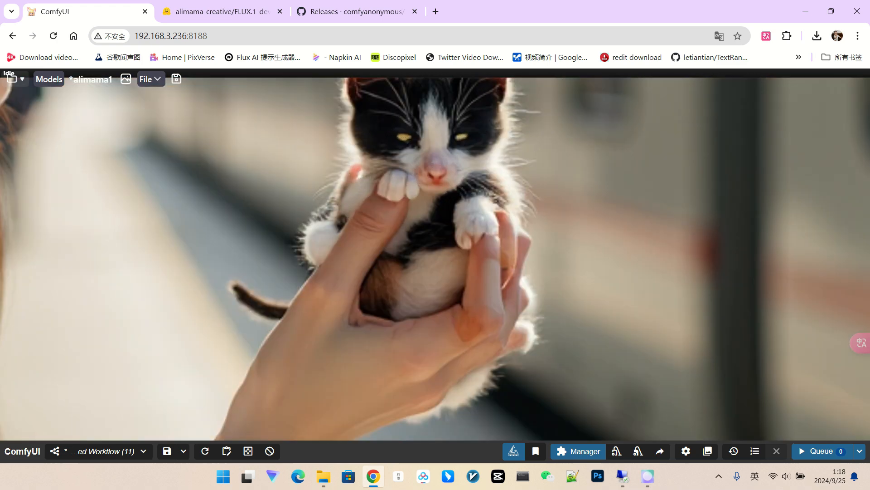
pyautogui.scroll(-8, 446, 134)
pyautogui.scroll(7, 447, 134)
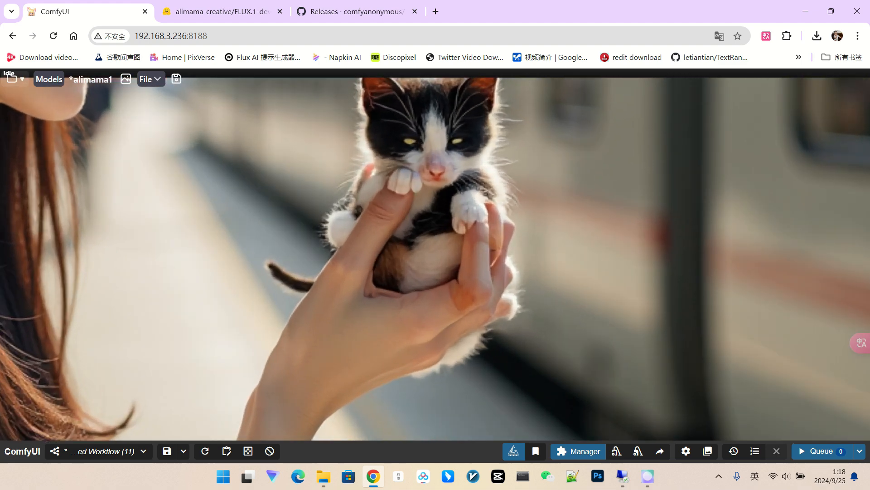
pyautogui.scroll(-10, 562, 226)
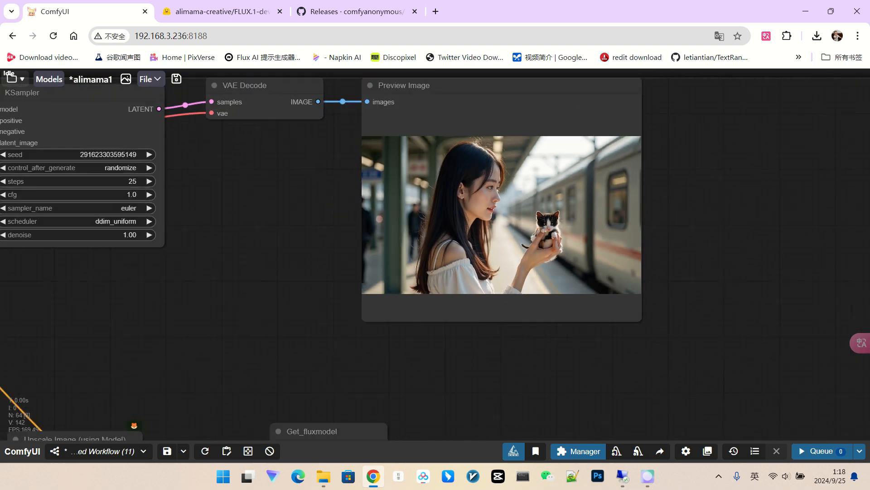
pyautogui.scroll(-6, 562, 227)
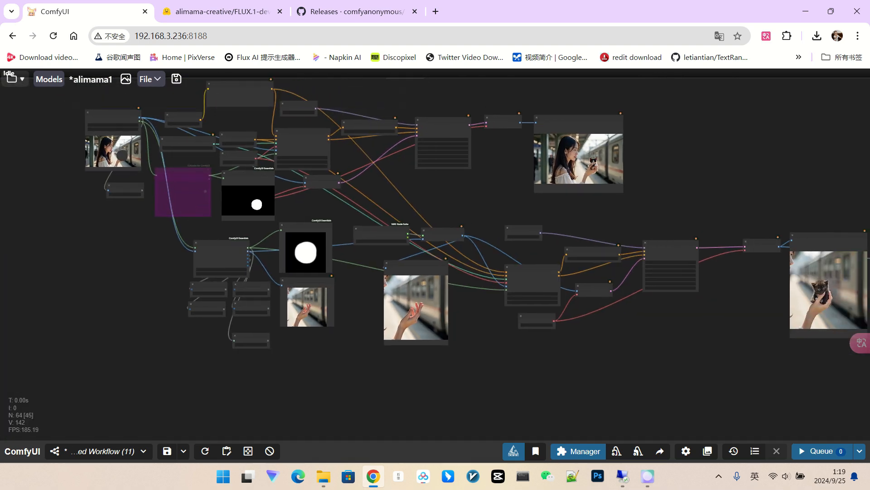
# Inspect the full-image branch's Preview Image again, checking the cat and the hand at close range.
pyautogui.moveTo(257, 168); pyautogui.dragTo(294, 225)
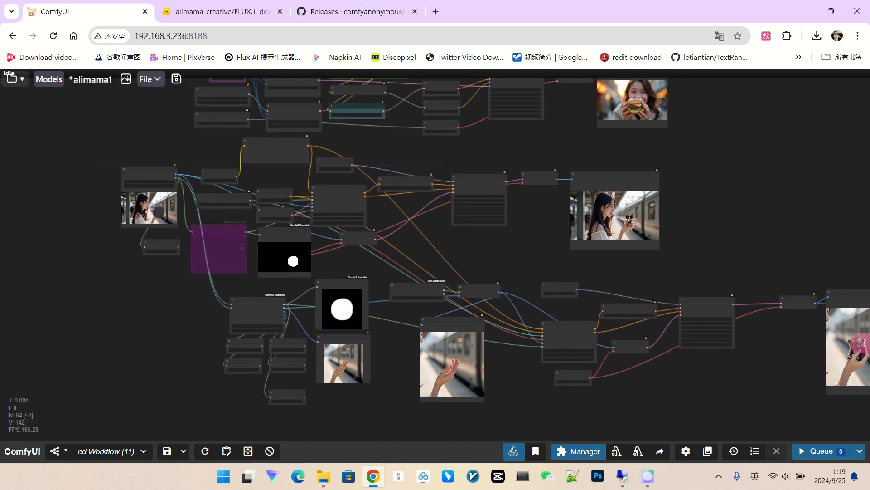
pyautogui.scroll(4, 294, 225)
pyautogui.moveTo(730, 216); pyautogui.dragTo(597, 215)
pyautogui.scroll(7, 595, 216)
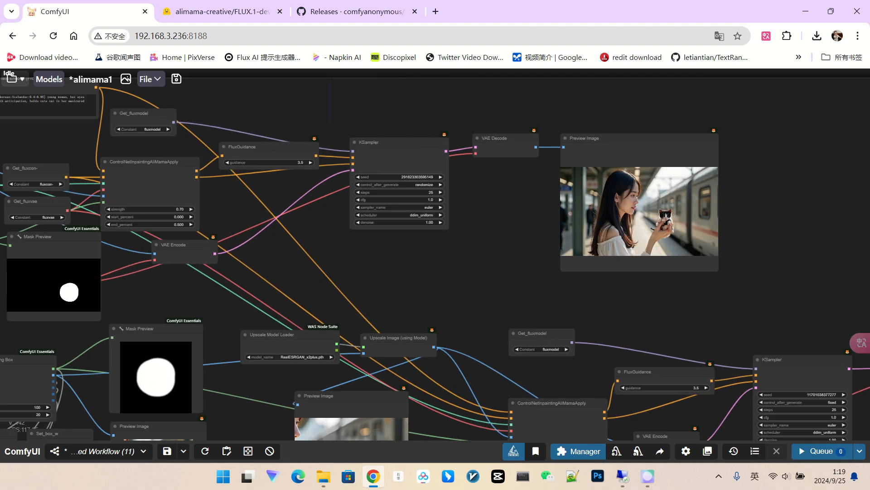
pyautogui.scroll(-1, 594, 215)
pyautogui.moveTo(499, 245); pyautogui.dragTo(466, 218)
pyautogui.scroll(7, 694, 201)
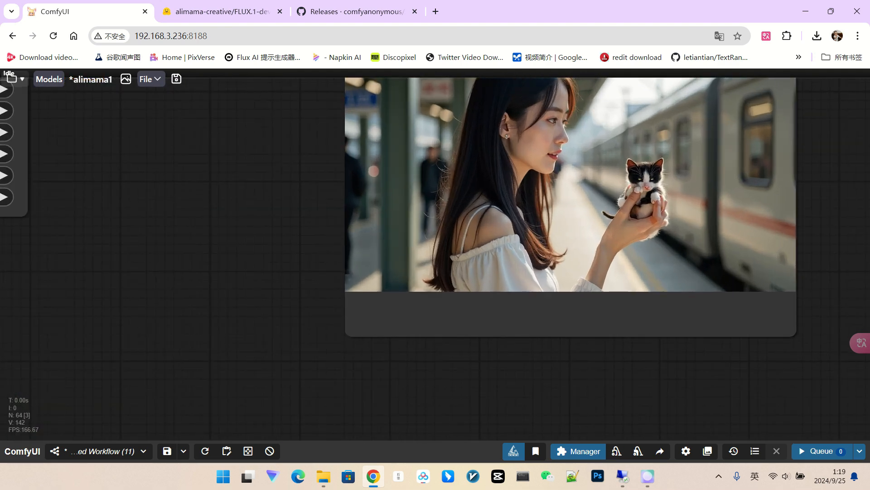
pyautogui.scroll(6, 649, 196)
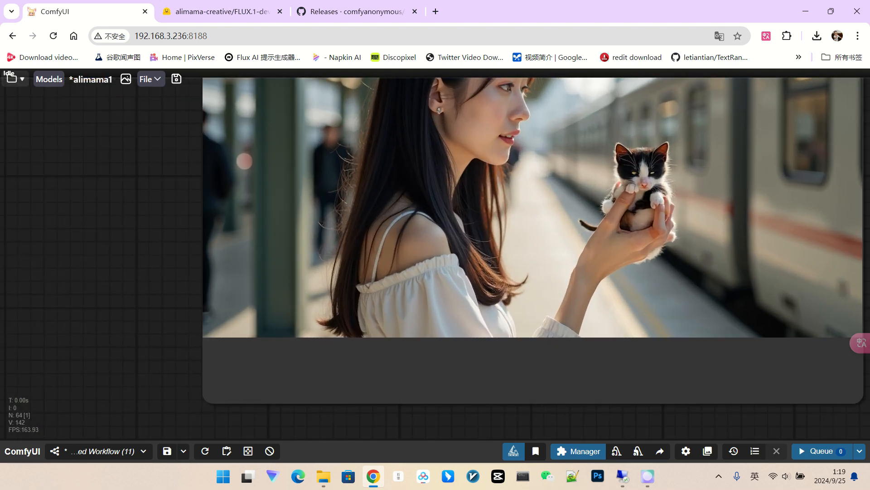
pyautogui.scroll(-12, 644, 181)
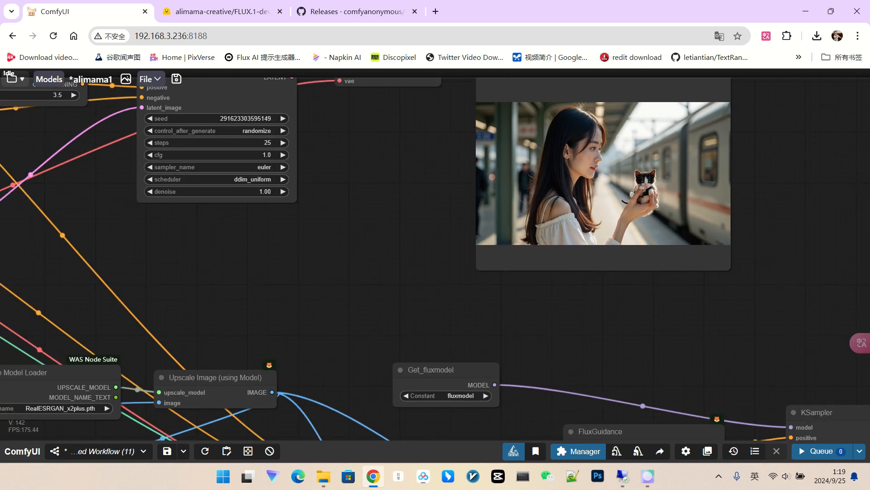
# Review the full-image branch's prompt, ControlNetInpaintingAliMamaApply, mask preview and KSampler settings.
pyautogui.moveTo(317, 226); pyautogui.dragTo(602, 329)
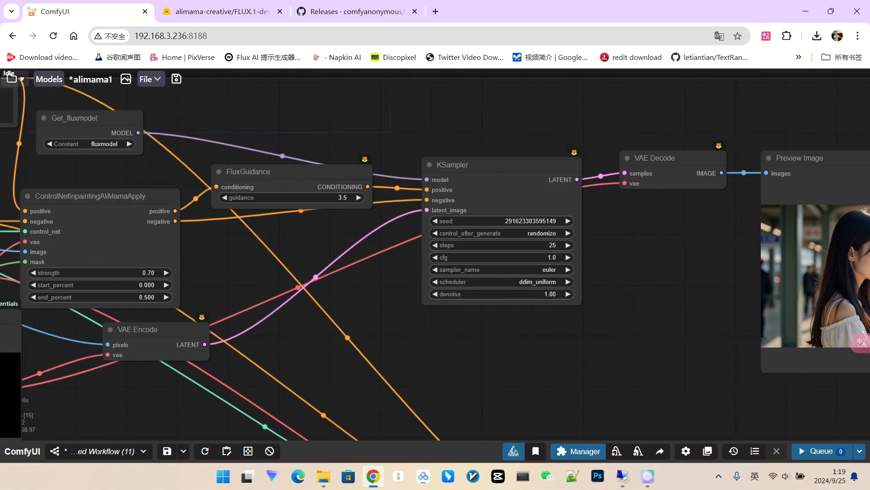
pyautogui.moveTo(227, 294); pyautogui.dragTo(663, 381)
pyautogui.scroll(3, 257, 207)
pyautogui.moveTo(303, 188); pyautogui.dragTo(274, 169)
pyautogui.click(340, 258)
pyautogui.scroll(-3, 340, 258)
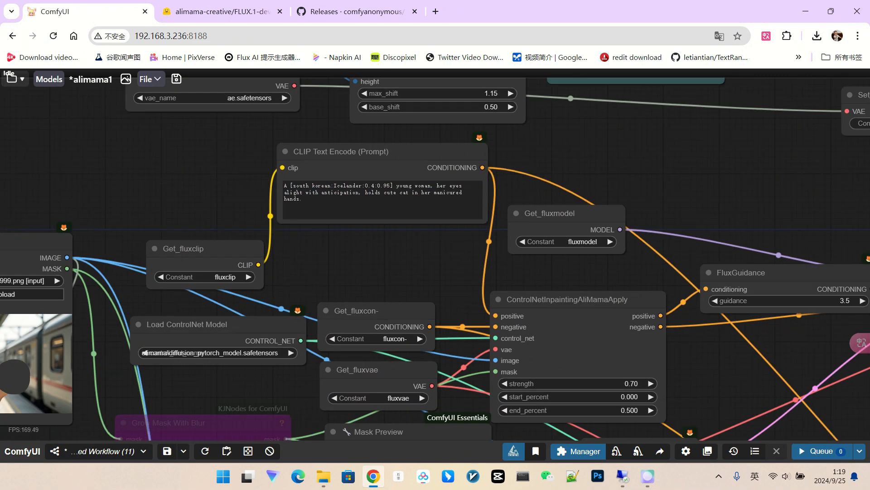
pyautogui.moveTo(707, 344); pyautogui.dragTo(501, 282)
pyautogui.scroll(-3, 206, 223)
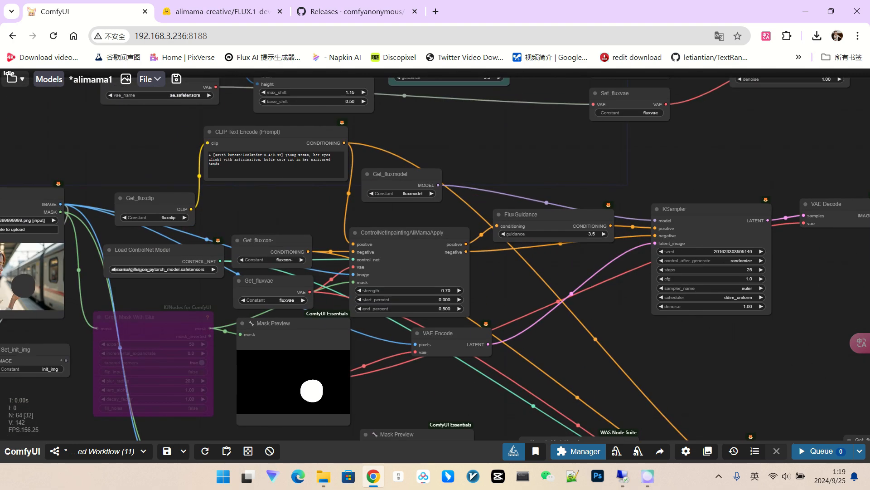
pyautogui.scroll(1, 204, 186)
pyautogui.scroll(-2, 231, 214)
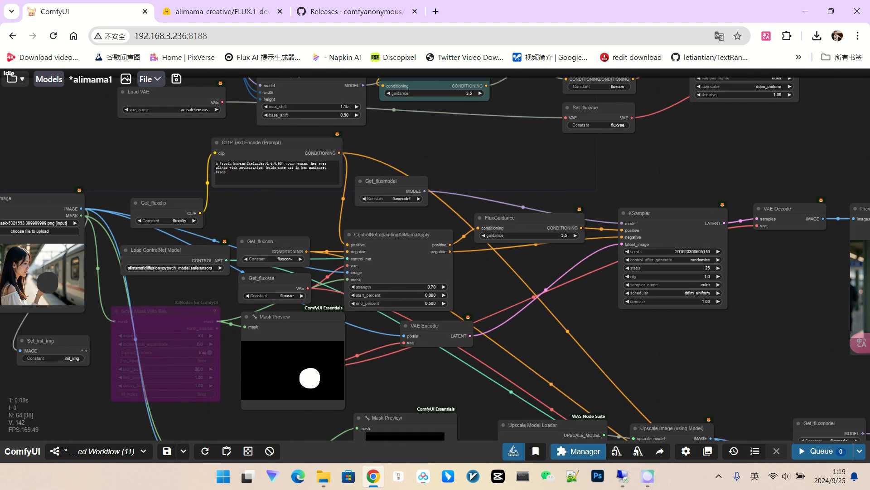
# Trace the mask bounding-box crop and upscale nodes of the lower branch, and compare them with the full-image branch's result.
pyautogui.moveTo(680, 353); pyautogui.dragTo(529, 161)
pyautogui.scroll(-2, 144, 218)
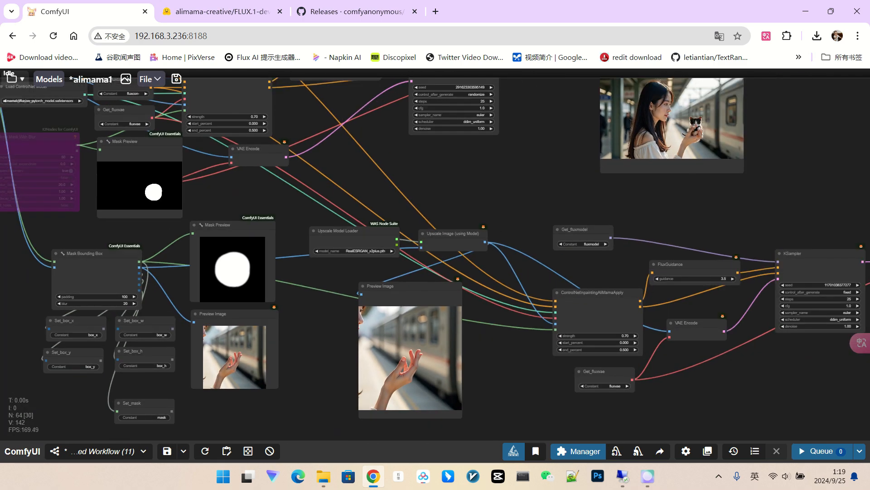
pyautogui.moveTo(144, 219); pyautogui.dragTo(326, 223)
pyautogui.scroll(3, 87, 123)
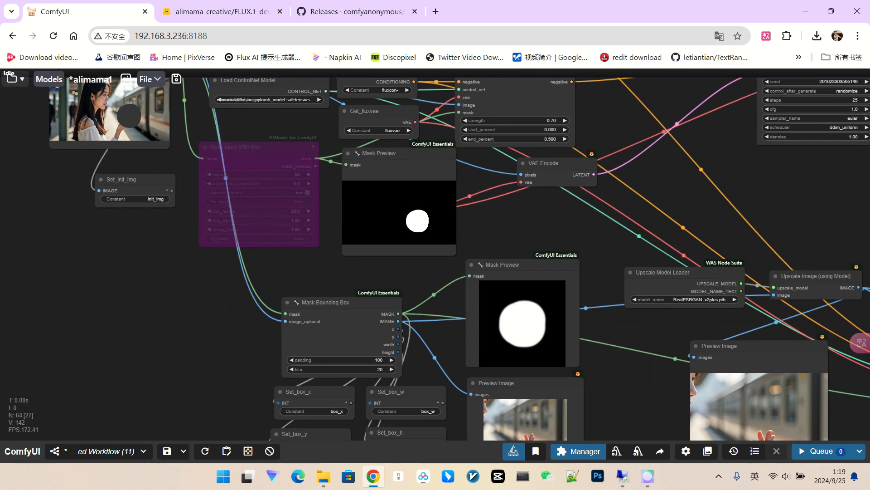
pyautogui.moveTo(590, 226); pyautogui.dragTo(345, 291)
pyautogui.moveTo(680, 204); pyautogui.dragTo(361, 203)
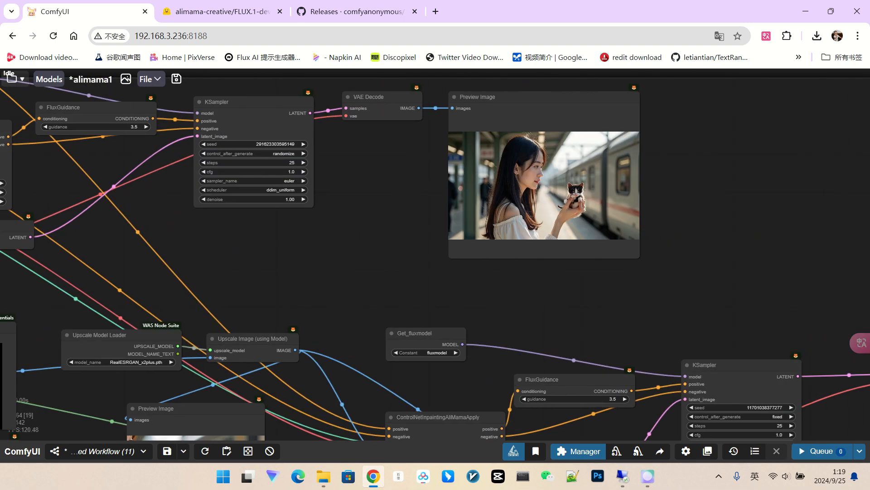
pyautogui.scroll(2, 590, 190)
pyautogui.scroll(5, 588, 191)
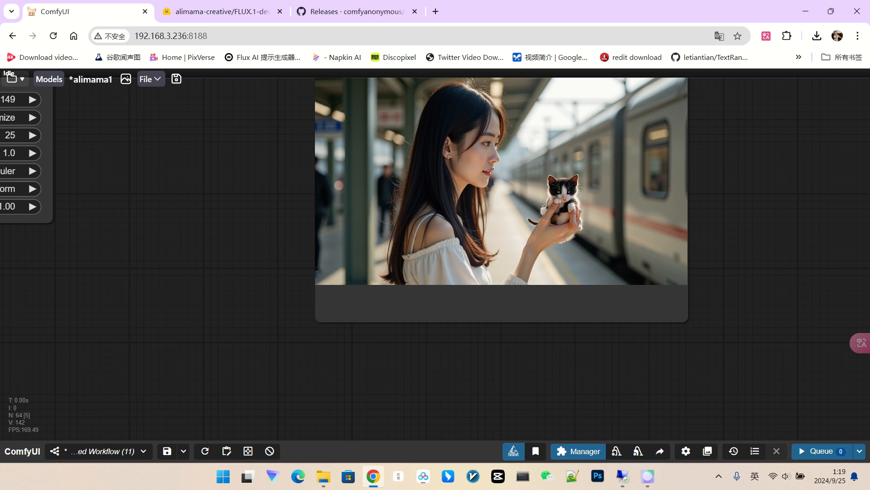
pyautogui.scroll(-3, 579, 185)
pyautogui.scroll(-15, 464, 246)
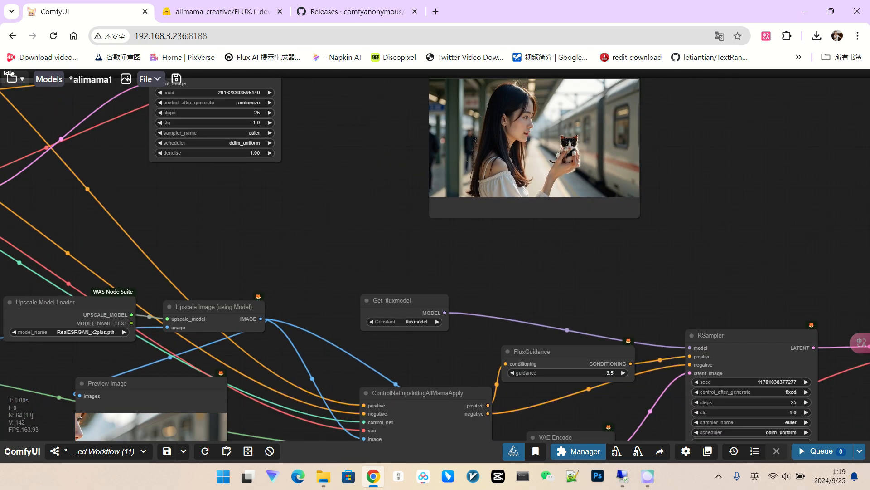